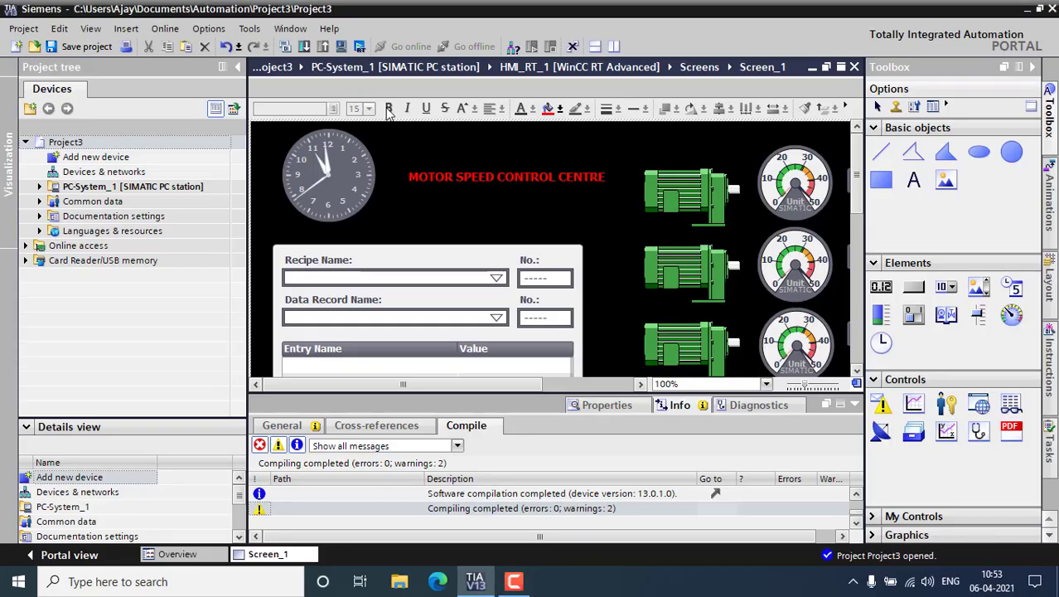
Compile the HMI with 0 errors and start WinCC Runtime showing the Motor Speed Control Centre screen
click(359, 46)
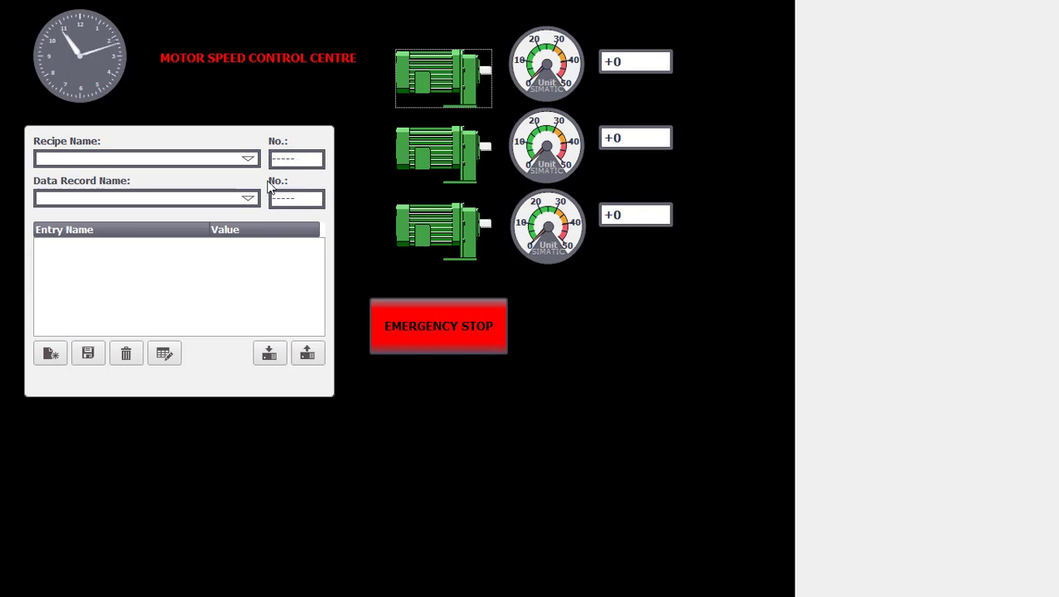
Load the HINGING recipe speeds from the Recipe Name list and dismiss the license notice
click(248, 159)
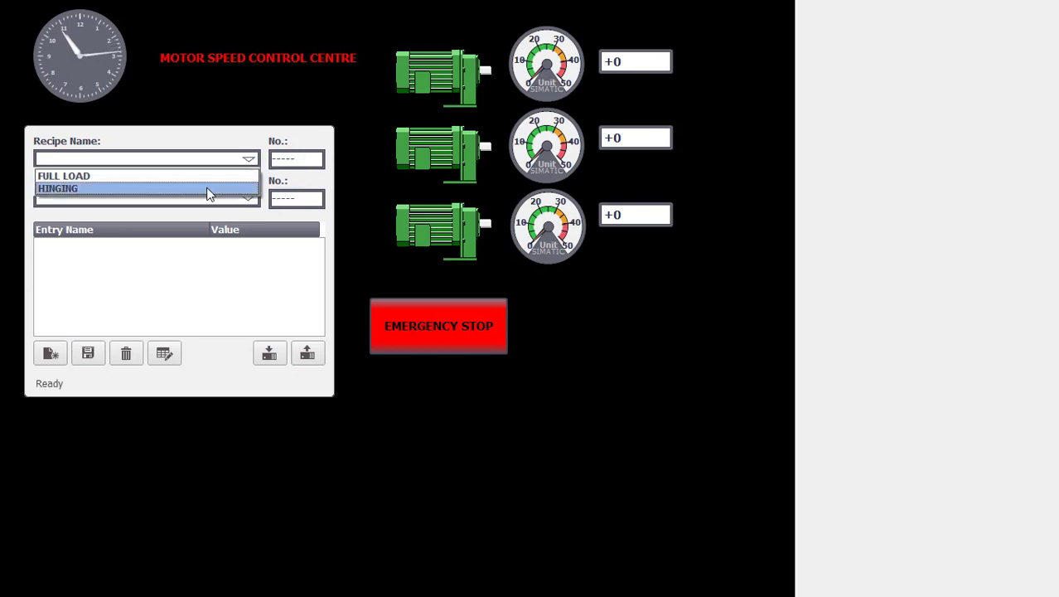
click(208, 189)
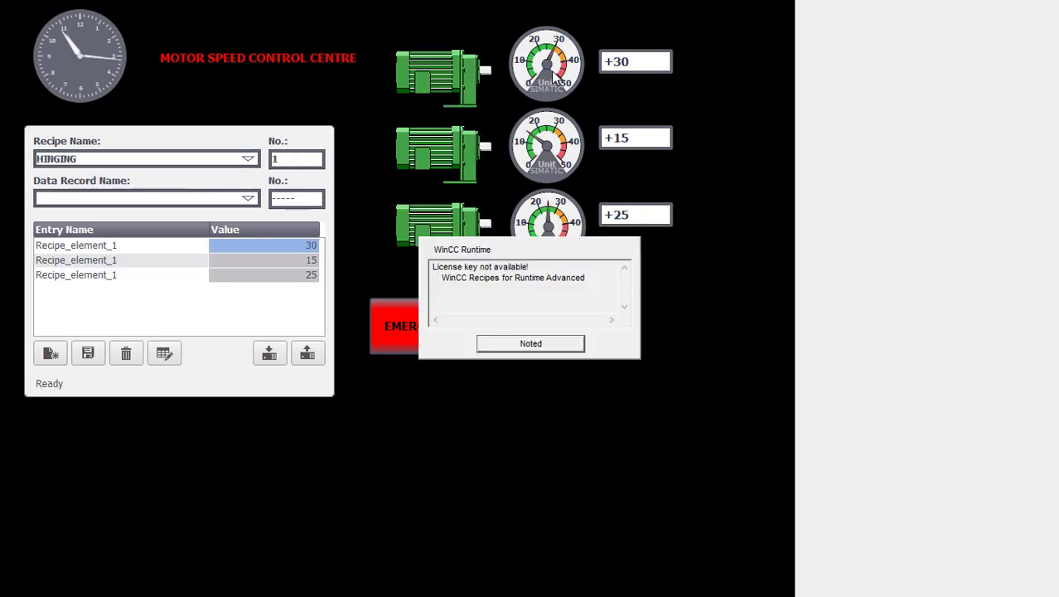
click(532, 343)
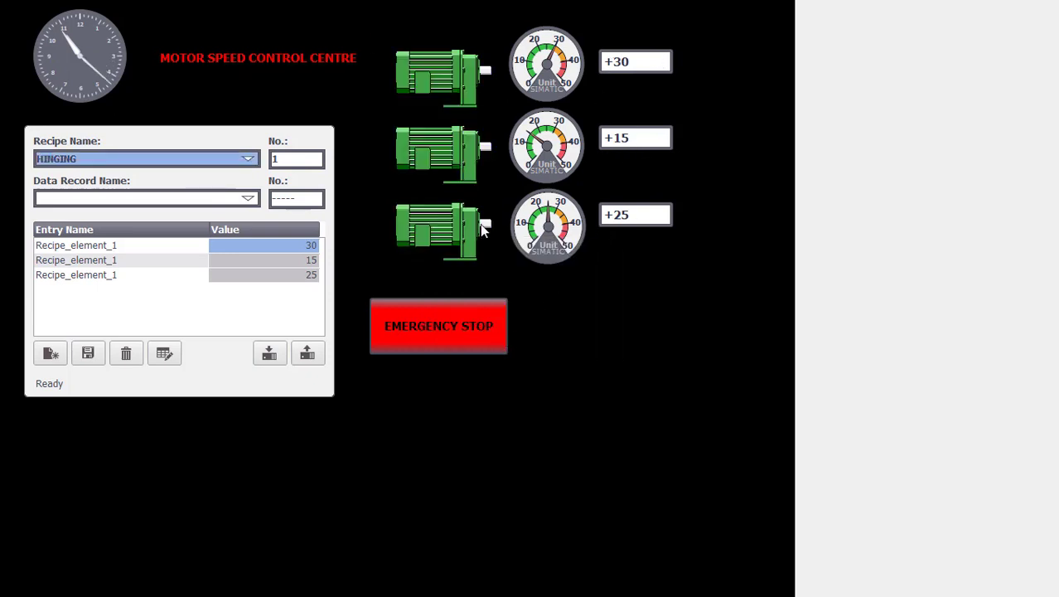
Hit EMERGENCY STOP to zero the speeds, then load the FULL LOAD recipe (40/45/50)
click(454, 348)
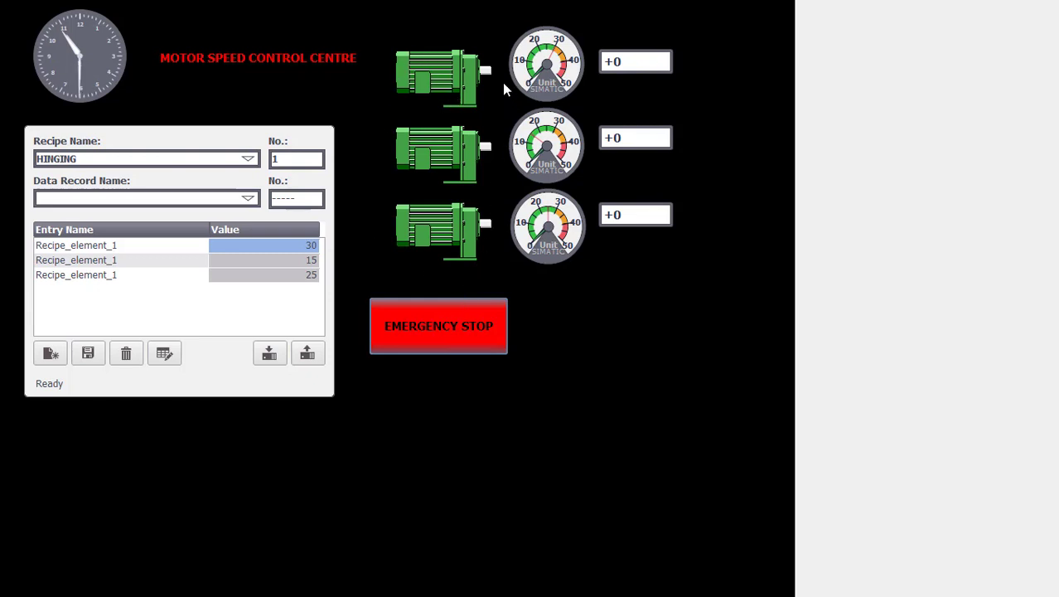
click(248, 159)
click(208, 176)
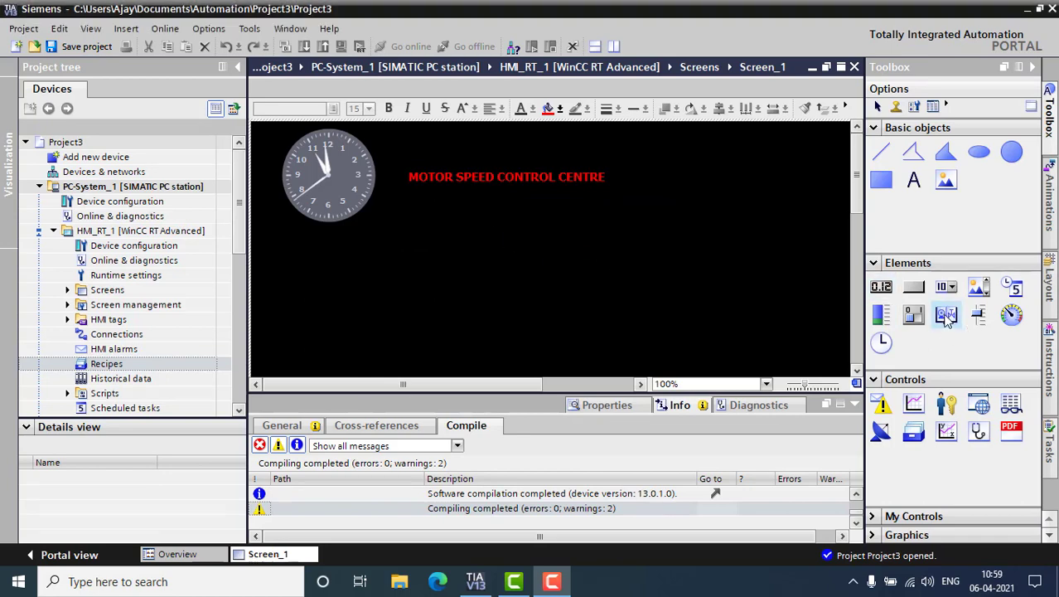
Place a Symbol library graphic beside the title and set its symbol to the Motors category
drag(947, 318, 710, 184)
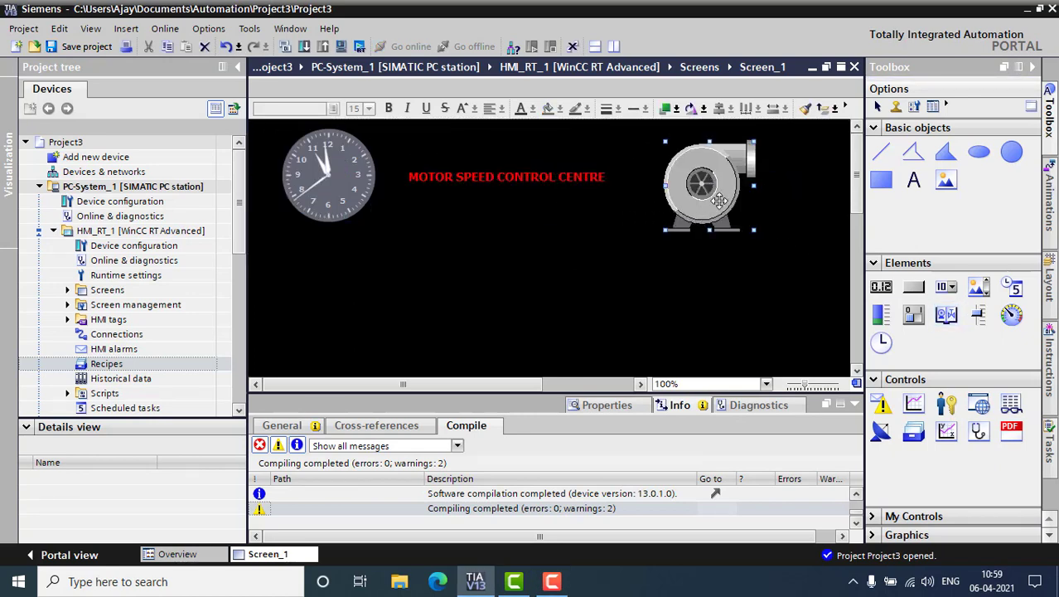
right_click(676, 180)
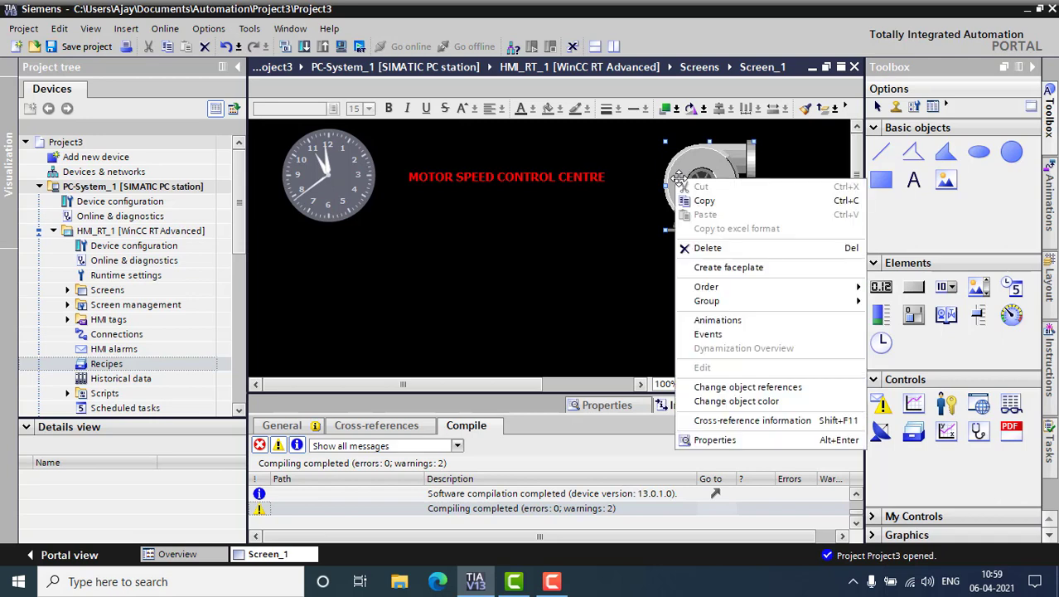
click(732, 441)
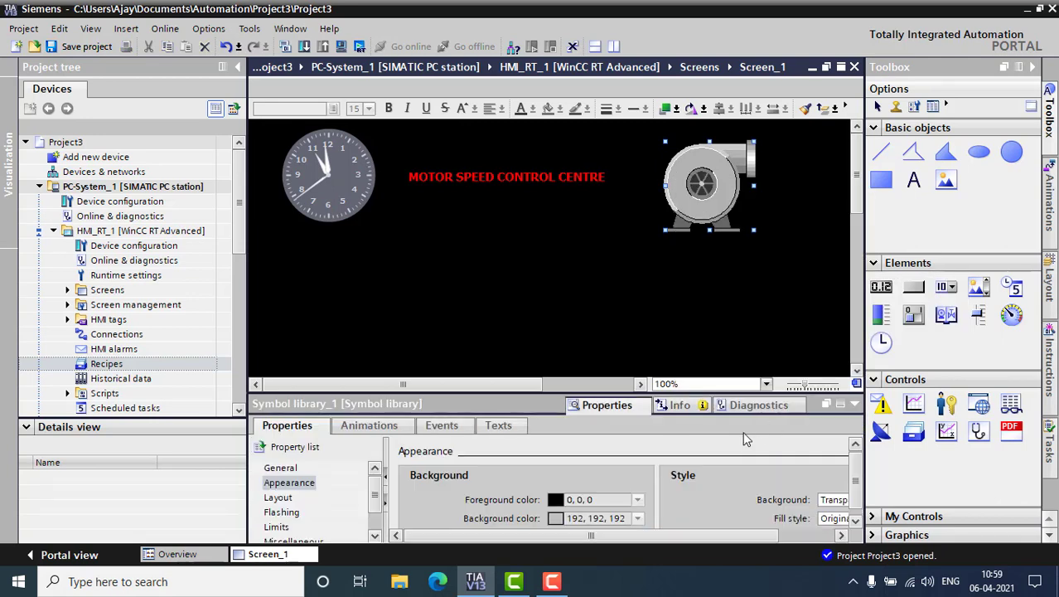
click(285, 476)
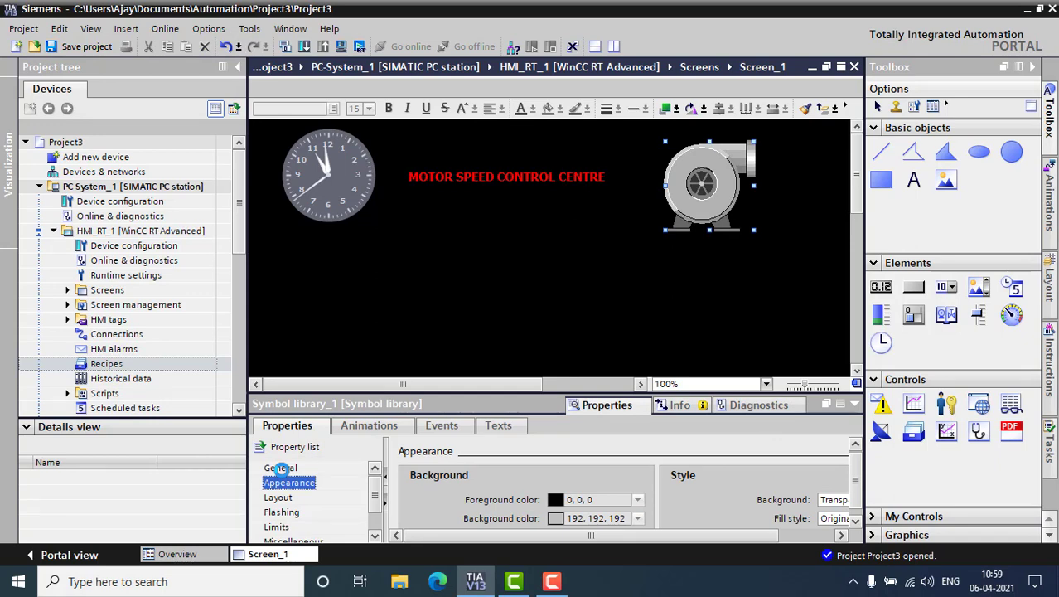
click(280, 469)
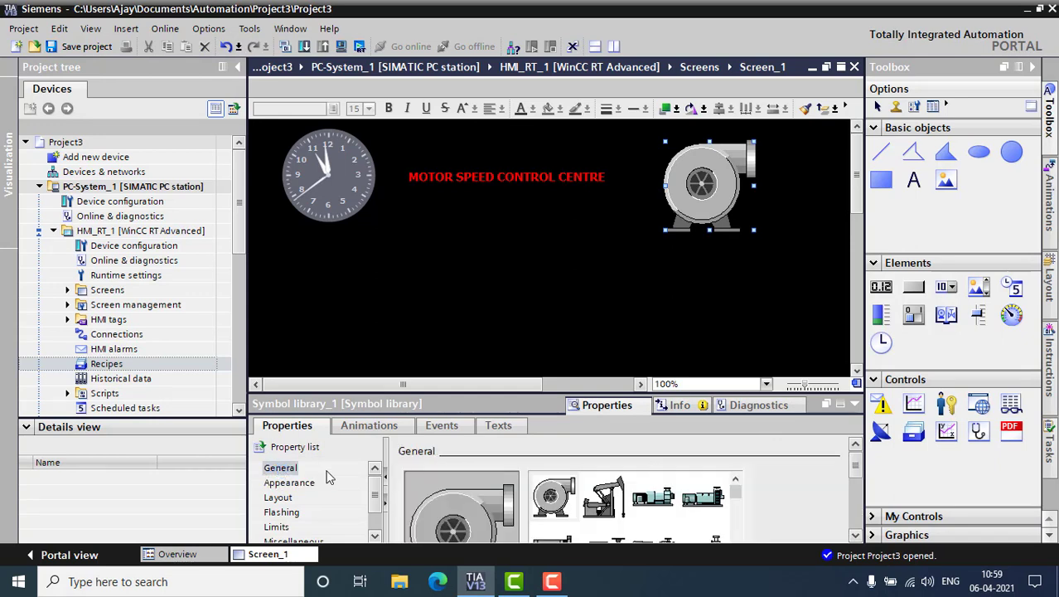
click(856, 535)
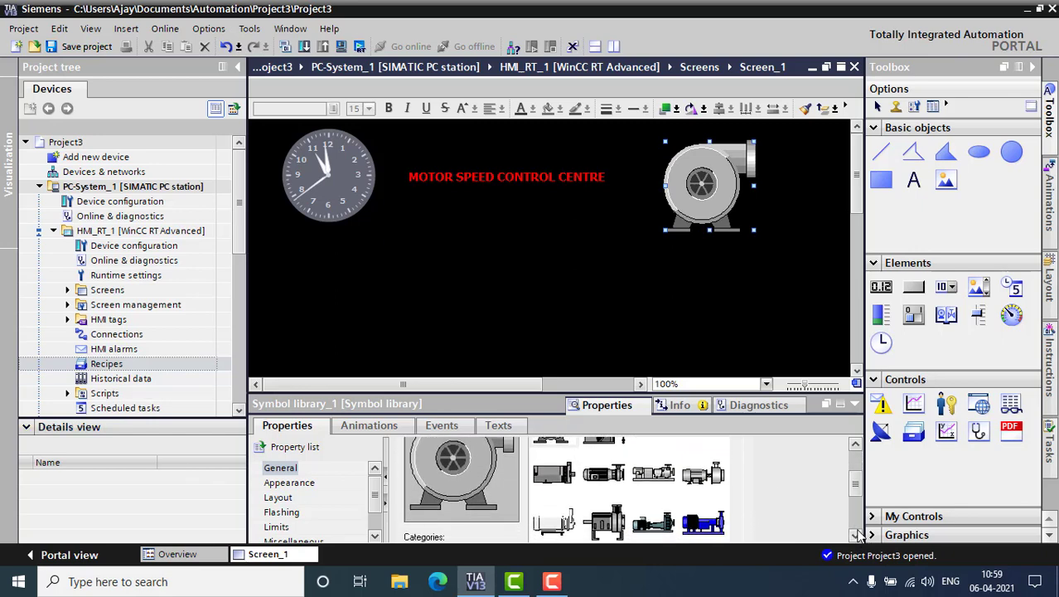
click(859, 536)
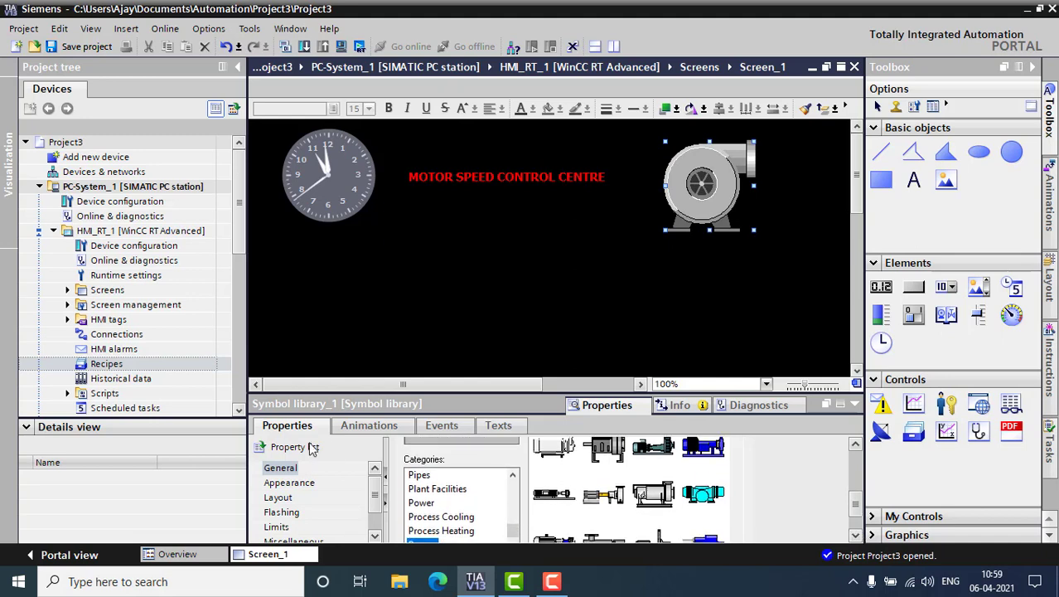
click(515, 535)
scroll(515, 531, up, 3)
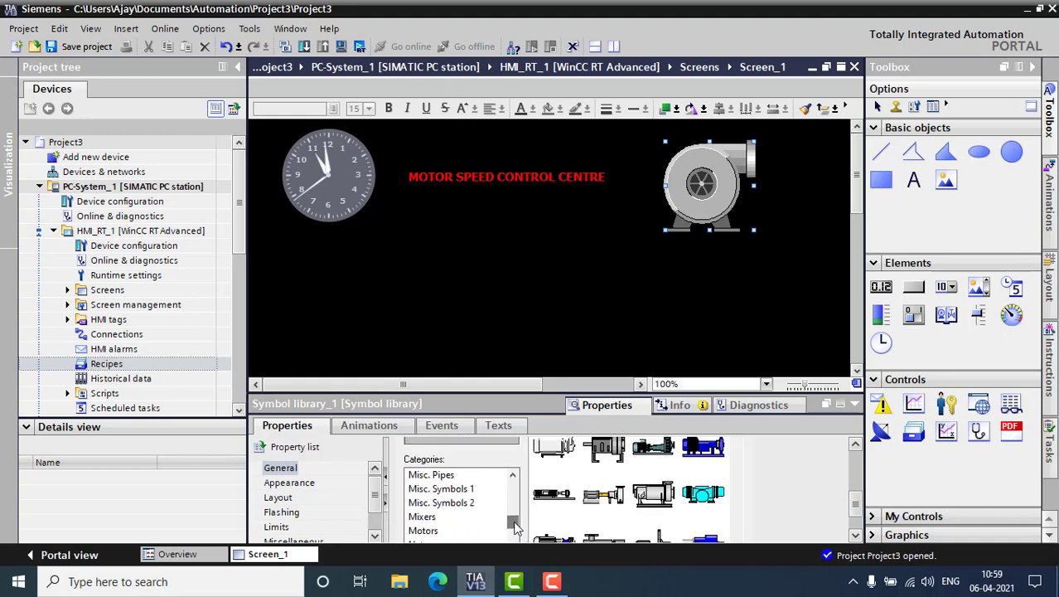
click(425, 531)
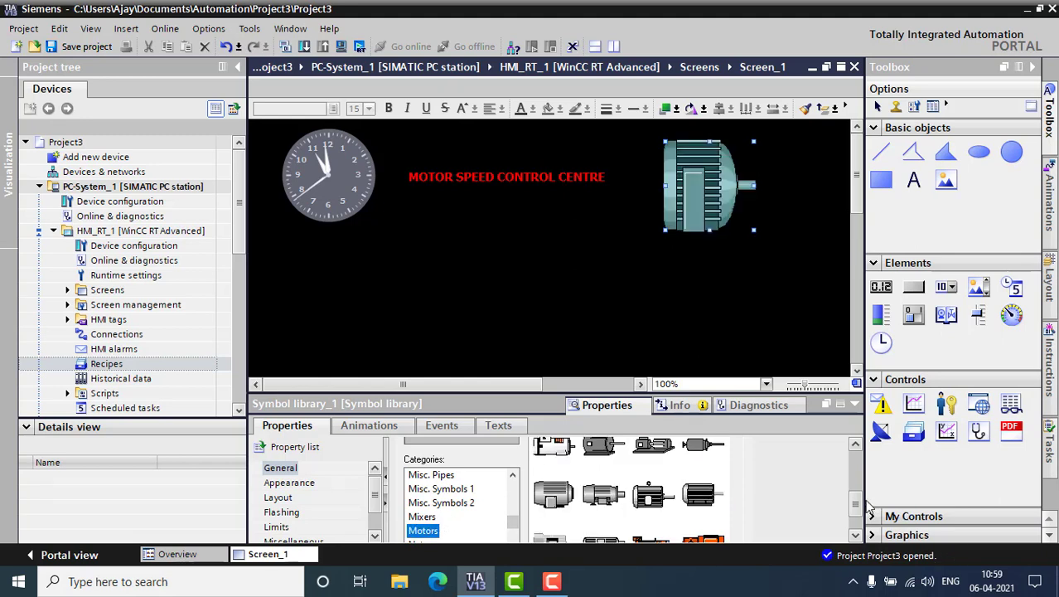
drag(855, 504, 875, 476)
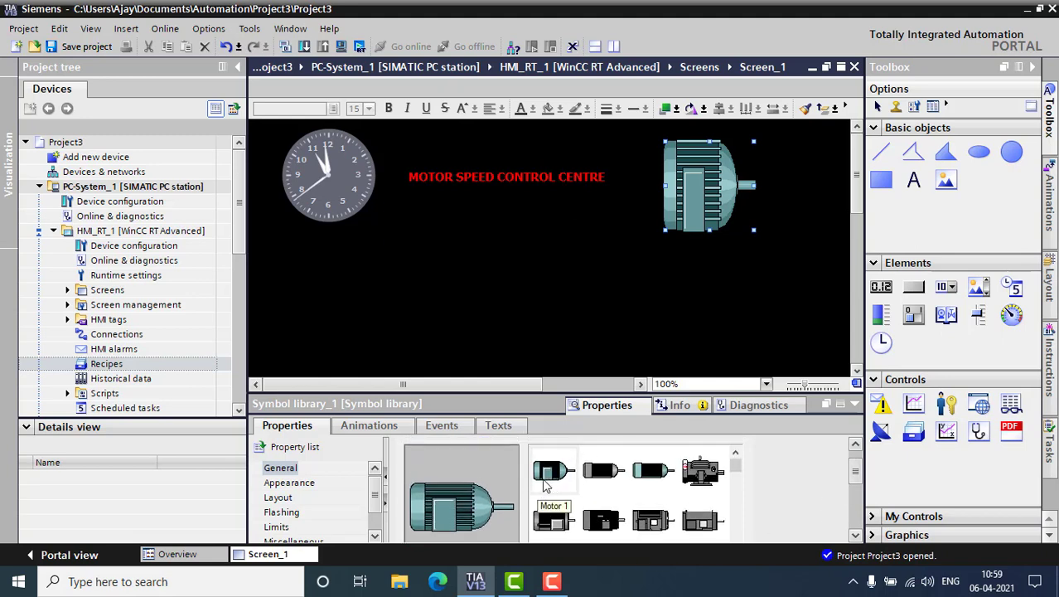
Enlarge the motor symbol and shift it slightly left
drag(756, 229, 792, 200)
click(749, 244)
drag(713, 183, 677, 181)
click(651, 278)
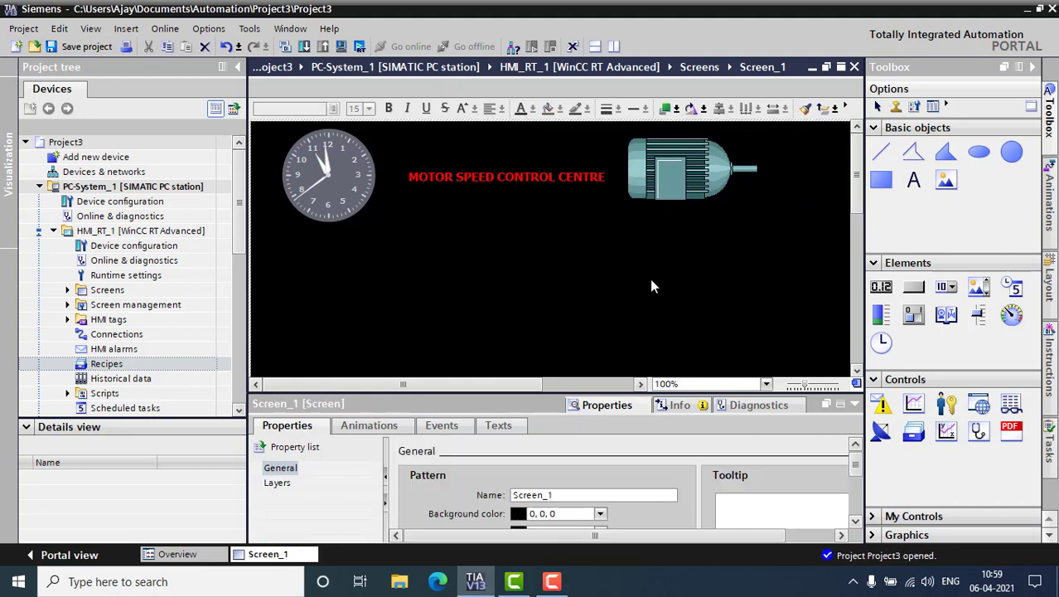
Copy and paste the motor, arranging the copies into a top, middle and bottom column
right_click(647, 163)
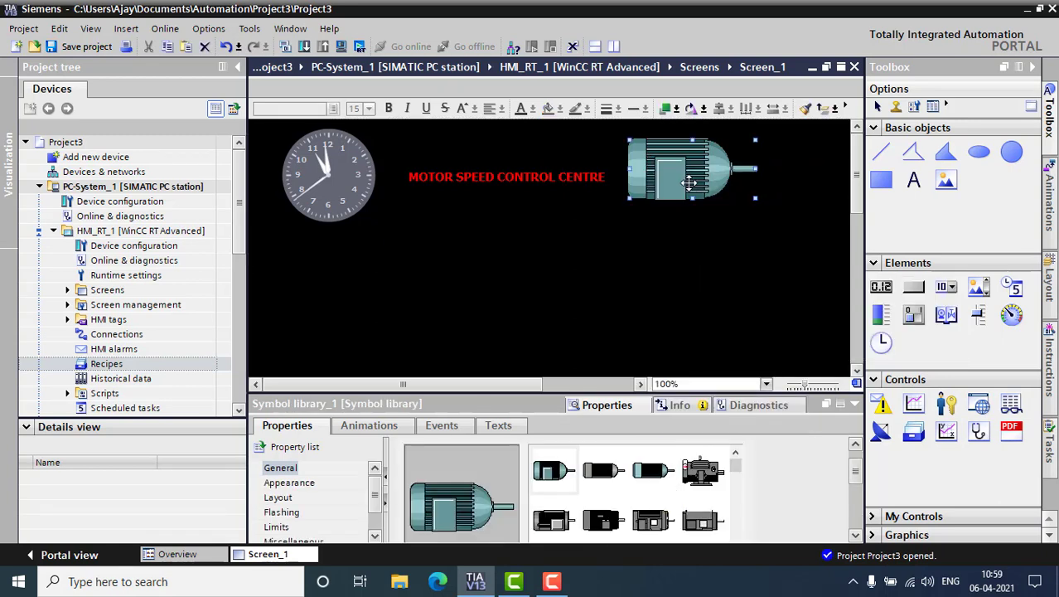
click(678, 186)
key(ctrl+v)
drag(688, 192, 686, 351)
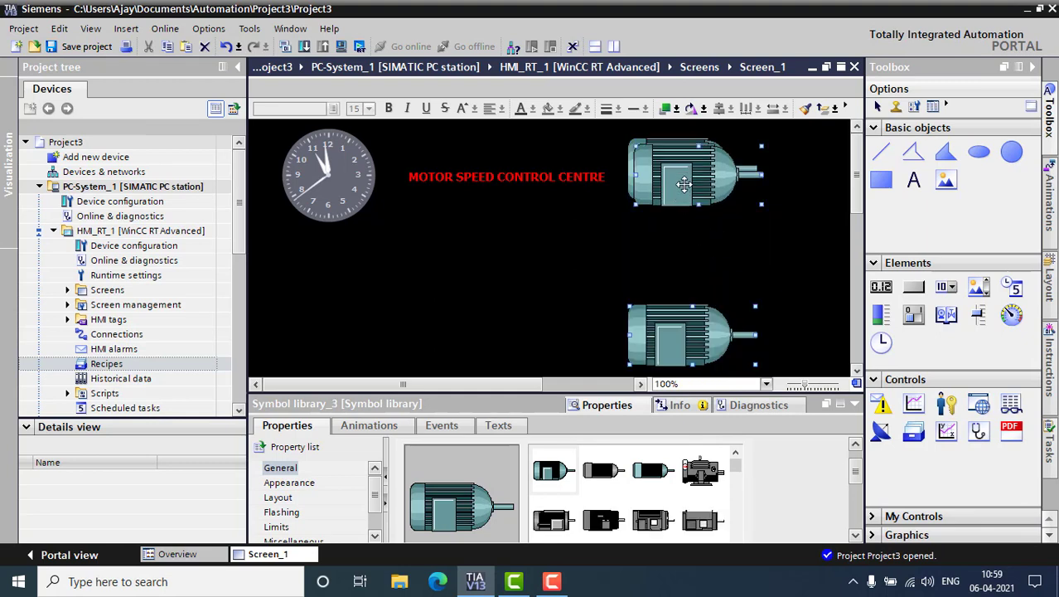
drag(684, 184, 679, 267)
click(458, 227)
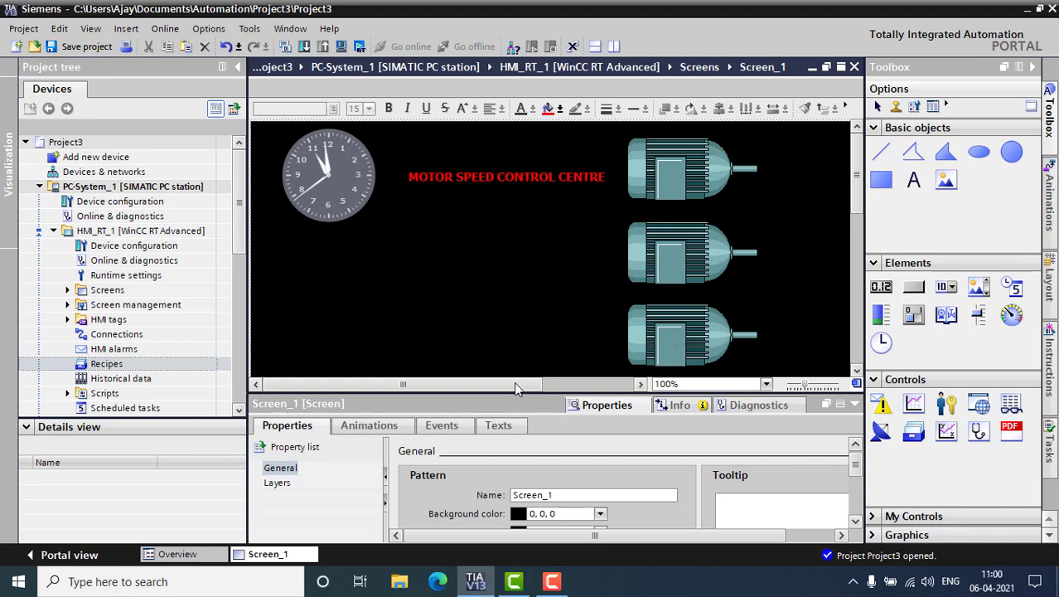
drag(515, 383, 606, 383)
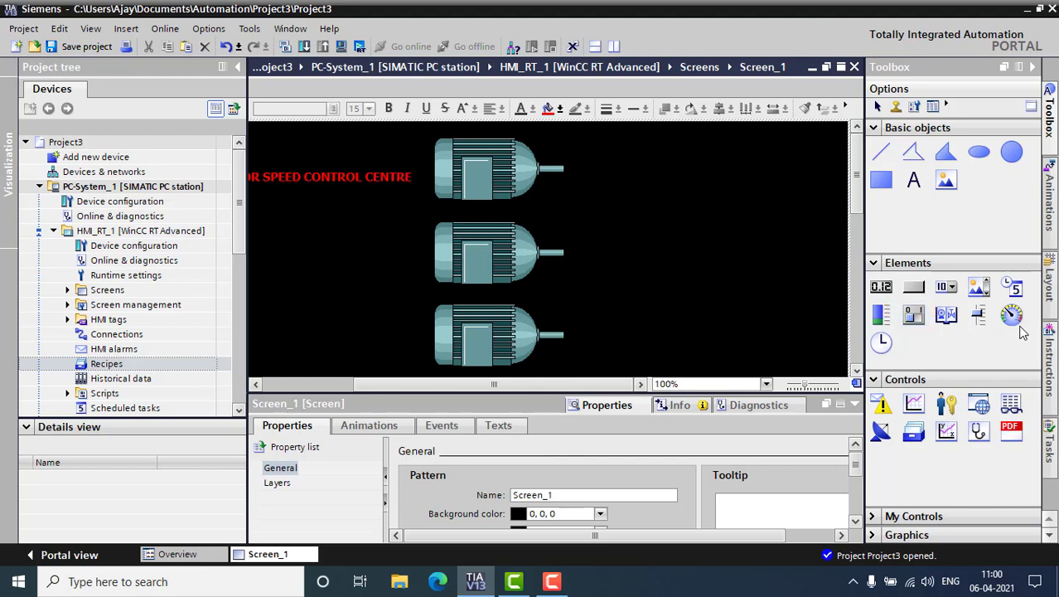
Add a Gauge to the screen, shrink it and move it off the clock to mid-screen
drag(1012, 318, 458, 386)
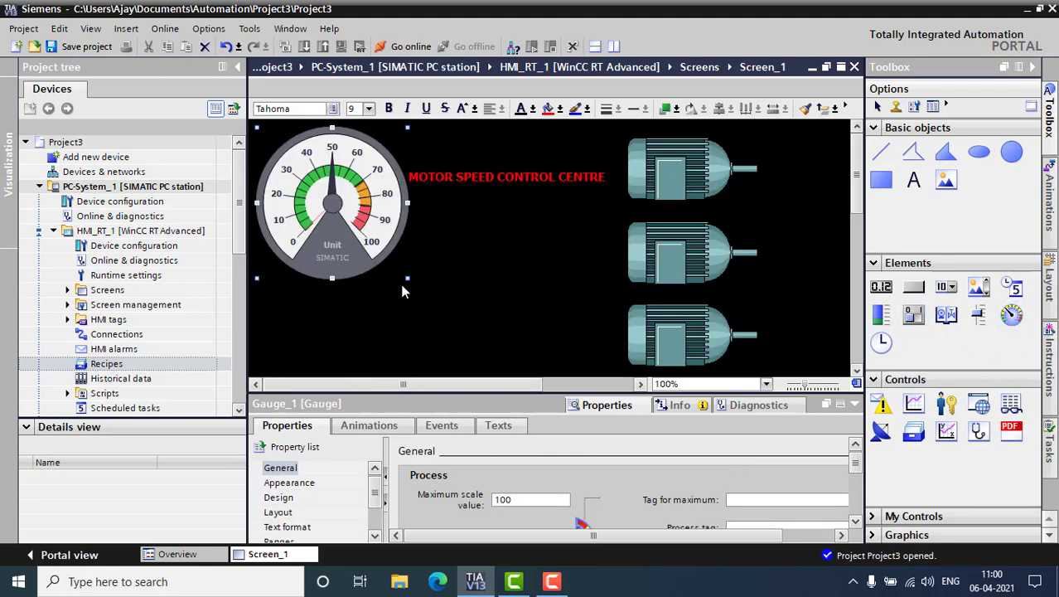
drag(406, 278, 347, 218)
drag(286, 168, 397, 291)
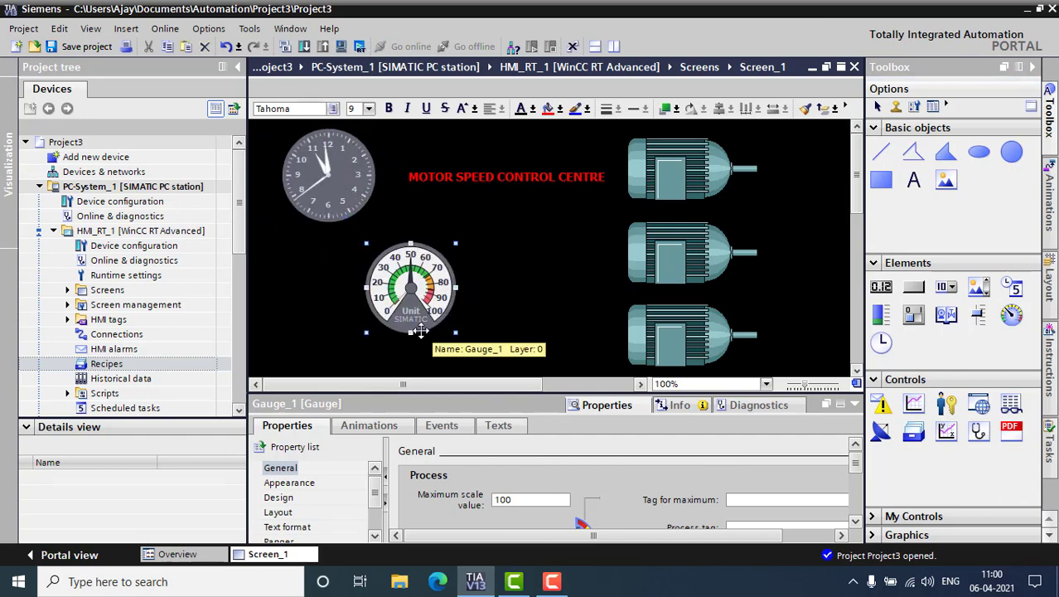
Change the gauge's maximum scale value from 100 to 50 in its General properties
right_click(415, 275)
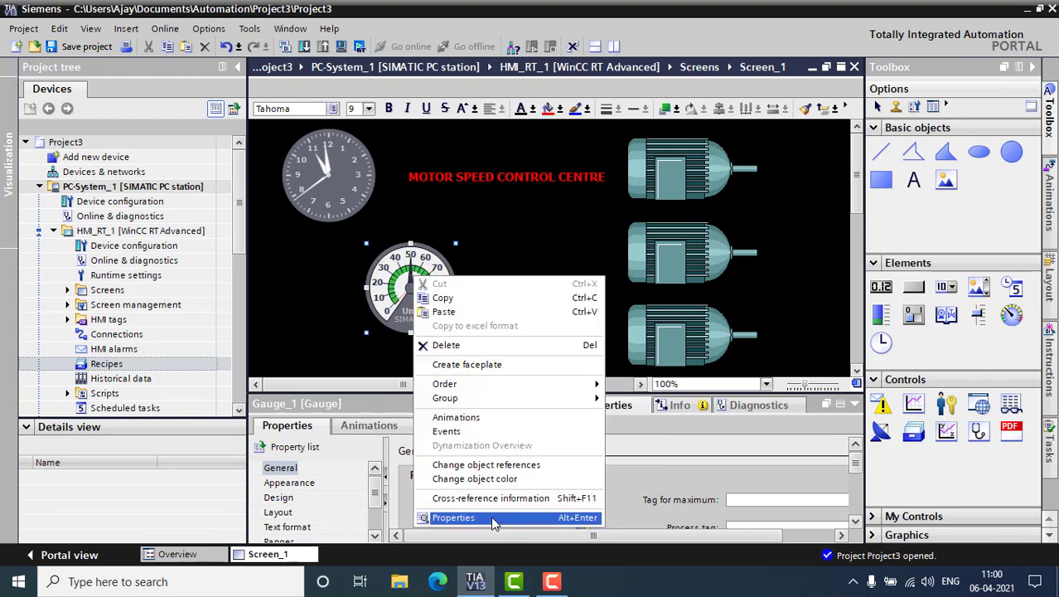
click(473, 515)
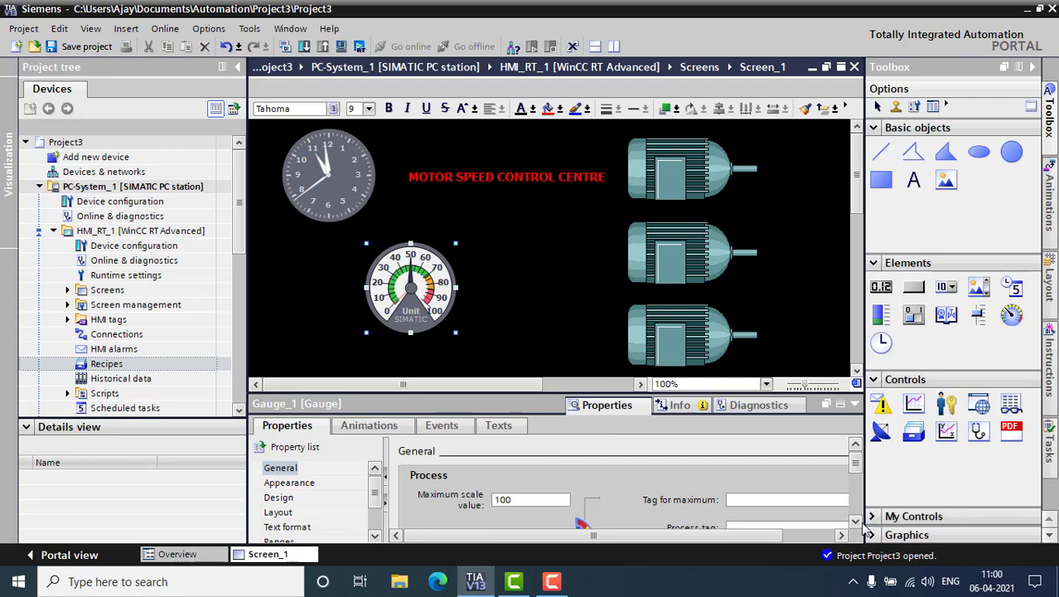
click(856, 521)
click(856, 522)
click(855, 522)
click(855, 521)
click(856, 521)
click(855, 521)
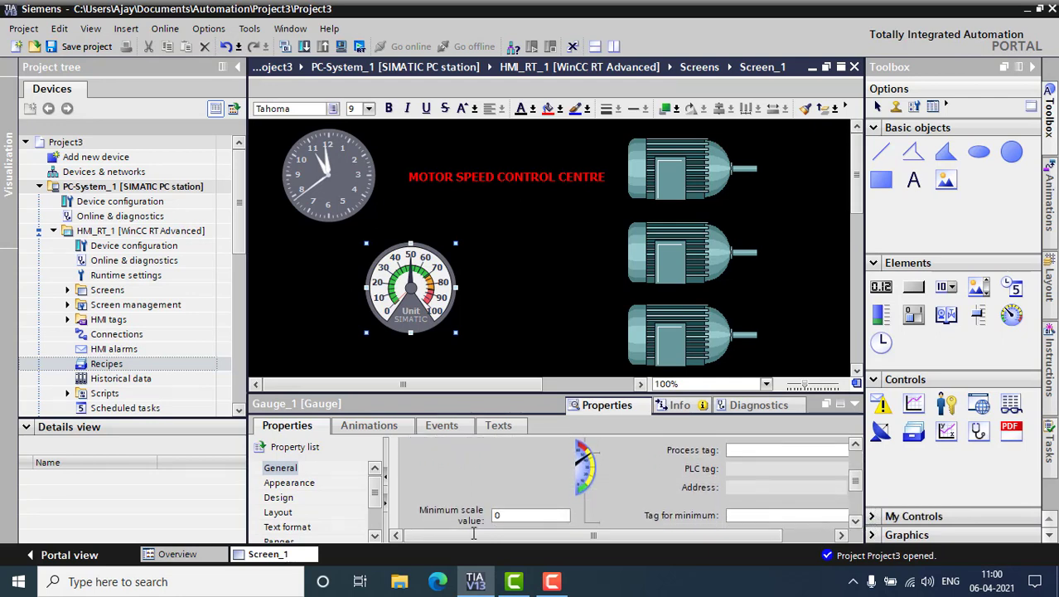
click(854, 445)
click(855, 445)
click(855, 445)
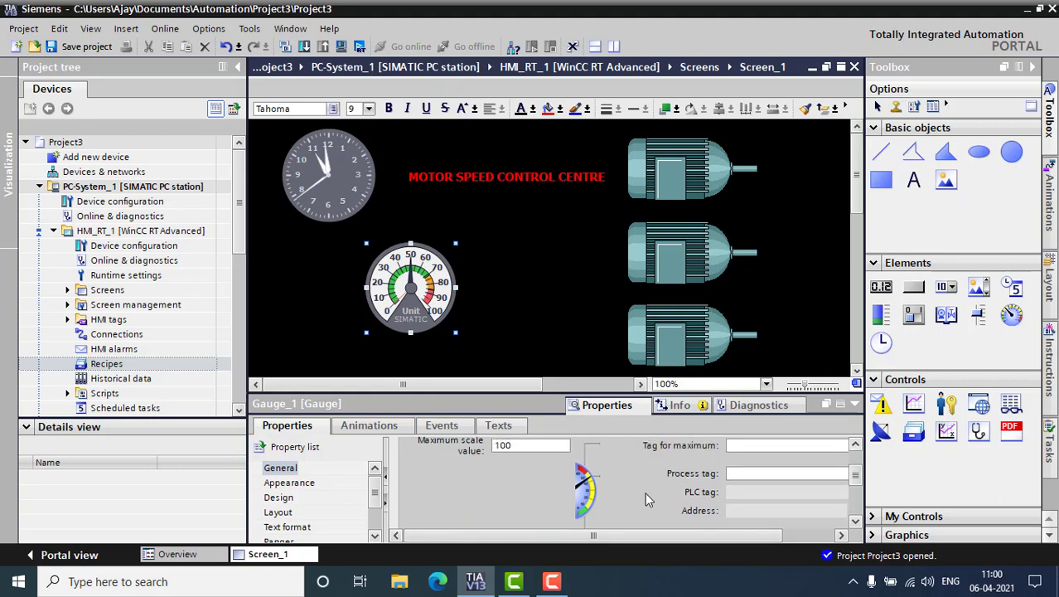
double_click(532, 446)
click(347, 452)
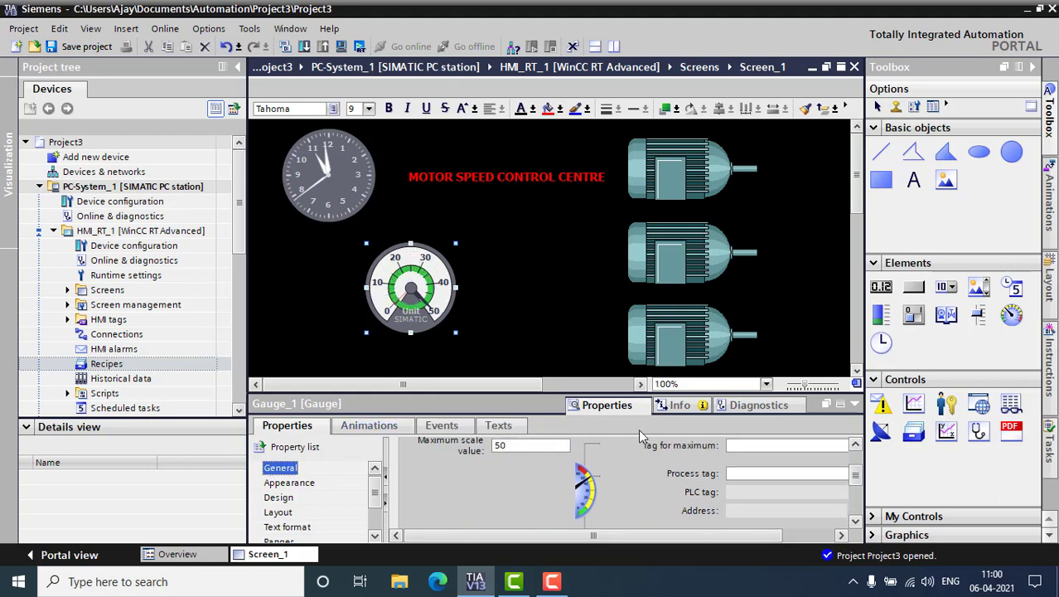
Browse the gauge's Appearance, Design, Layout and Text format properties to reach the colour Ranges
click(308, 484)
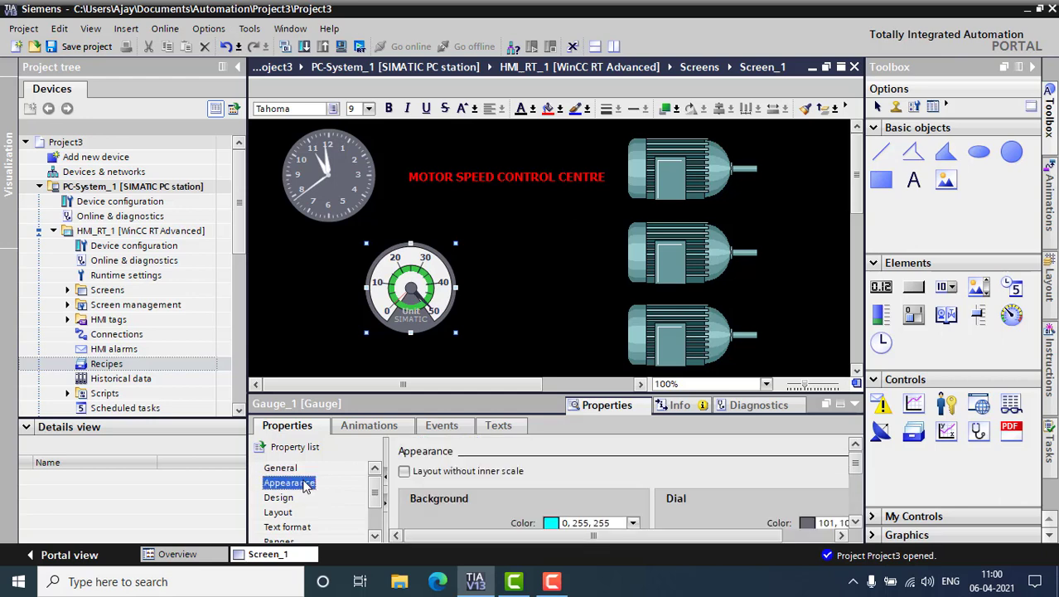
click(857, 522)
click(857, 523)
click(857, 523)
click(856, 523)
click(856, 523)
click(857, 523)
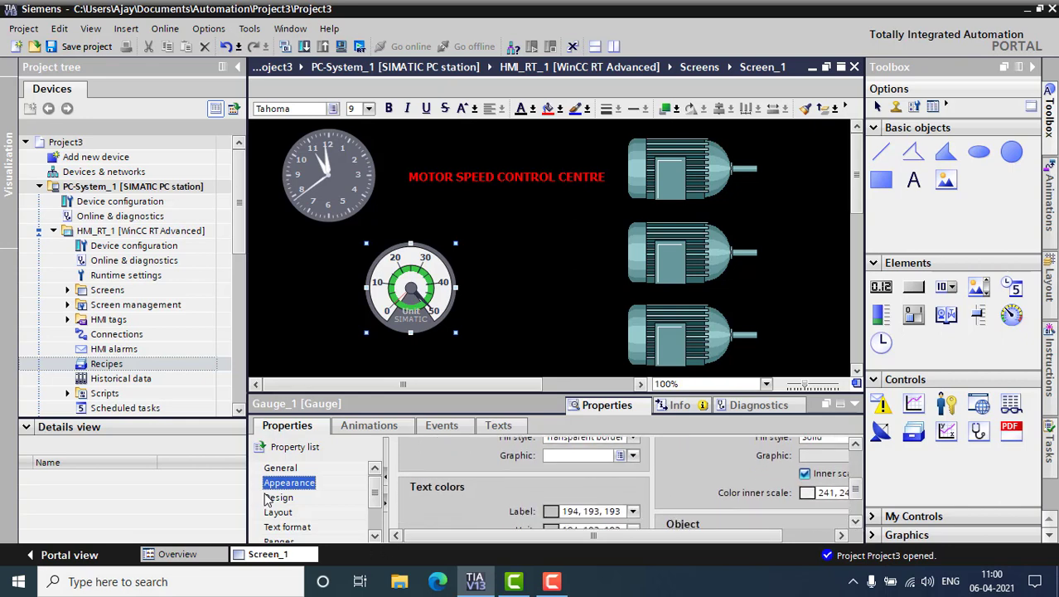
click(279, 499)
click(279, 513)
click(282, 528)
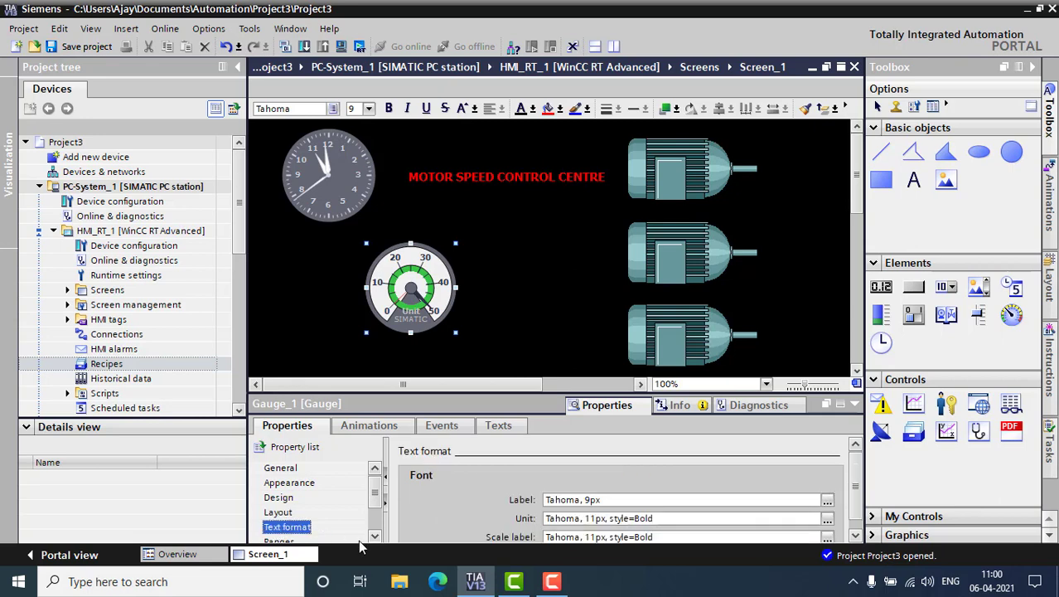
scroll(350, 522, down, 3)
click(283, 501)
click(856, 538)
click(857, 538)
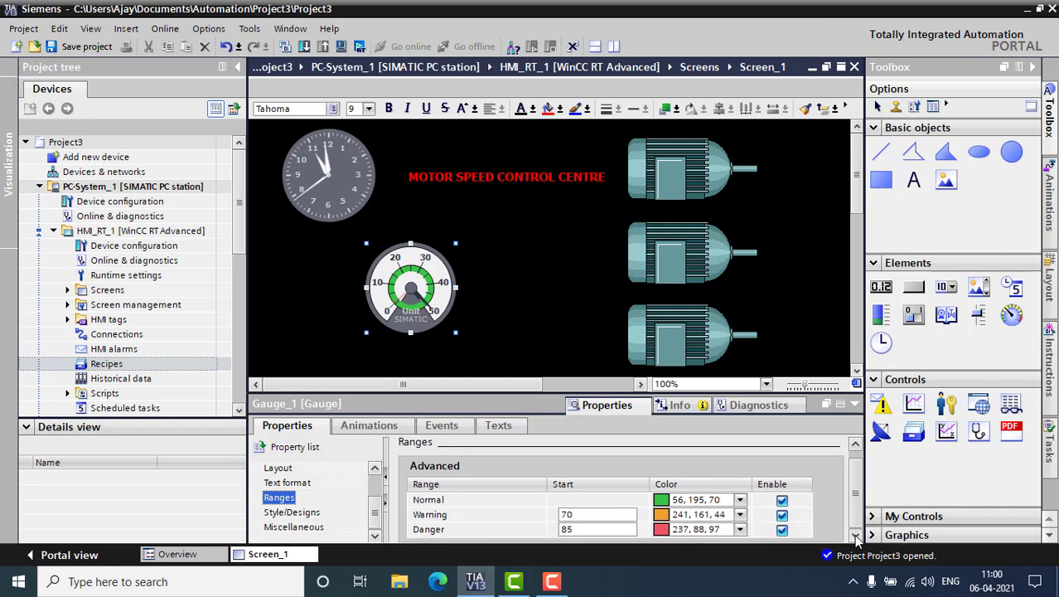
Set the Warning range start to 30 and the Danger range start to 40
double_click(577, 514)
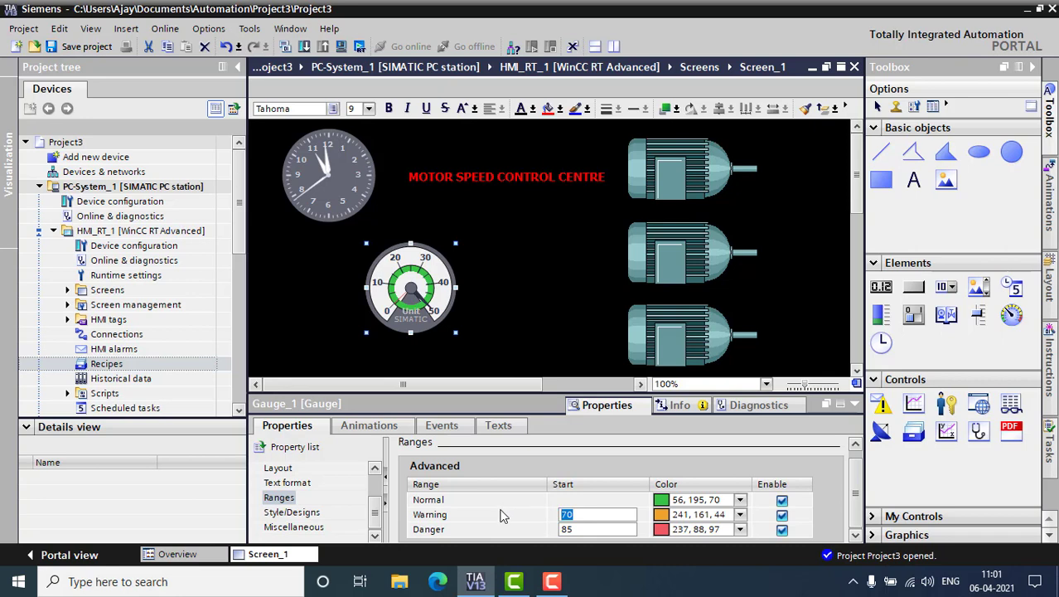
text(3)
double_click(583, 529)
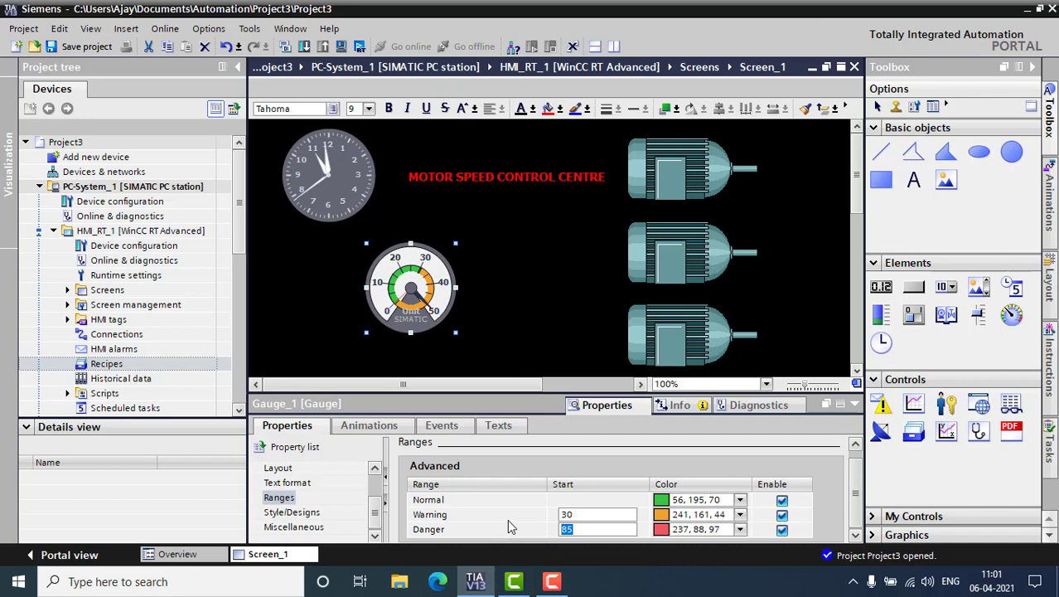
text(40)
key(Return)
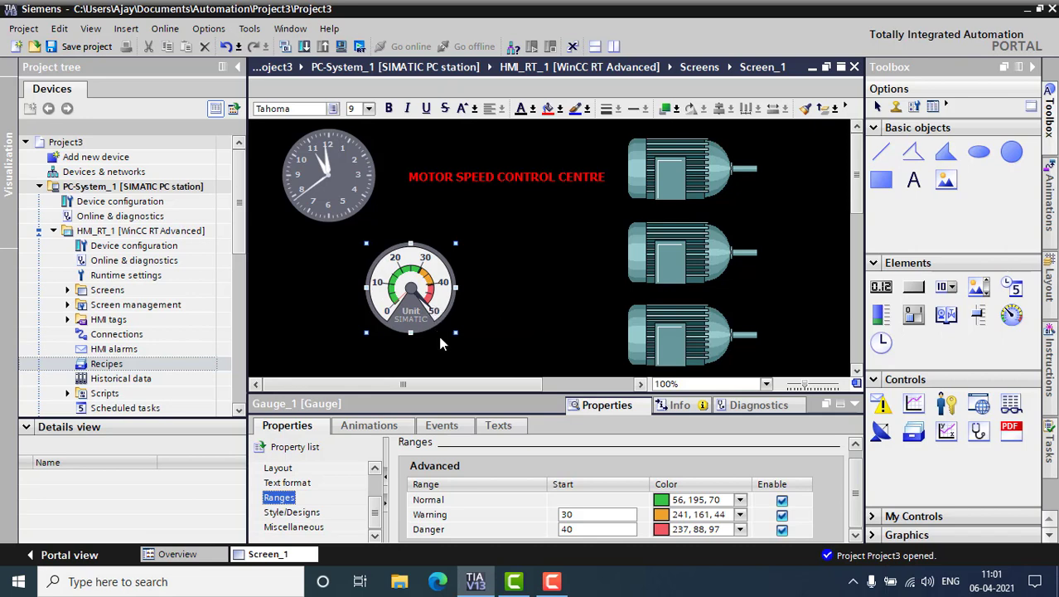
Copy the 0–50 gauge and paste two duplicates
right_click(409, 280)
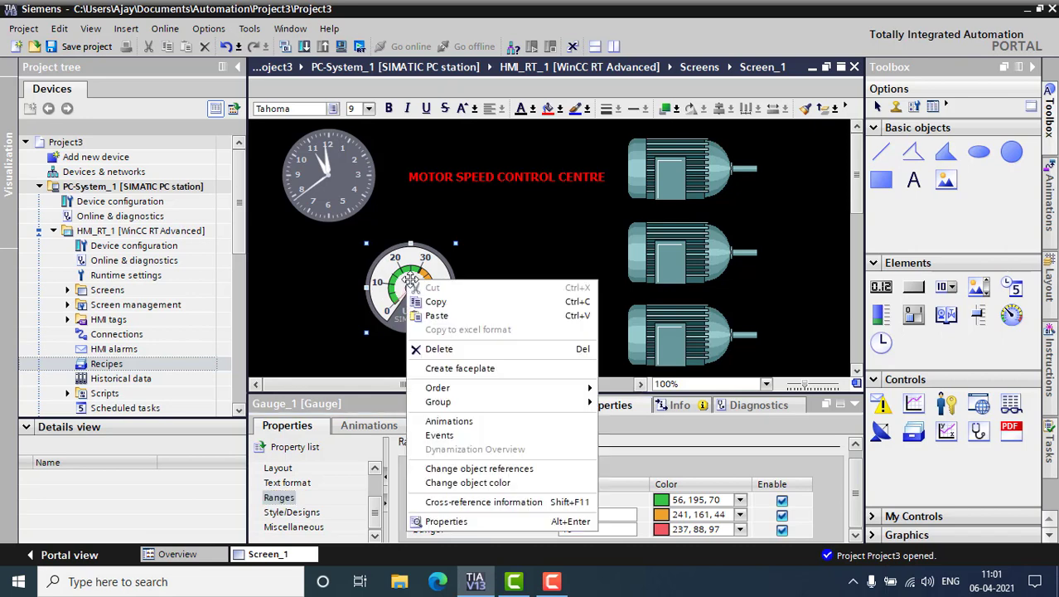
click(451, 304)
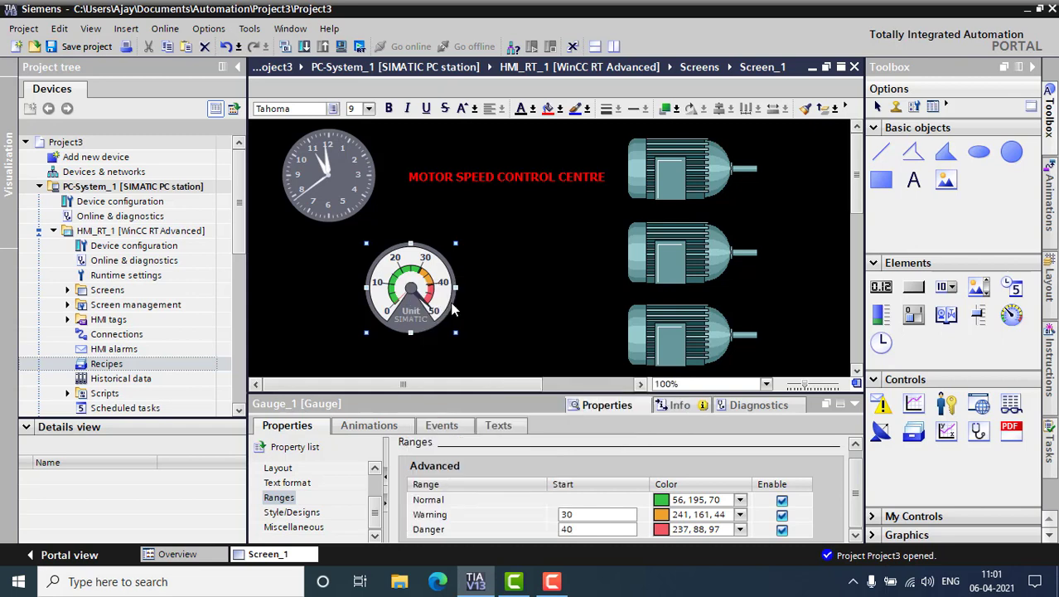
key(ctrl+v)
key(ctrl+v)
click(525, 313)
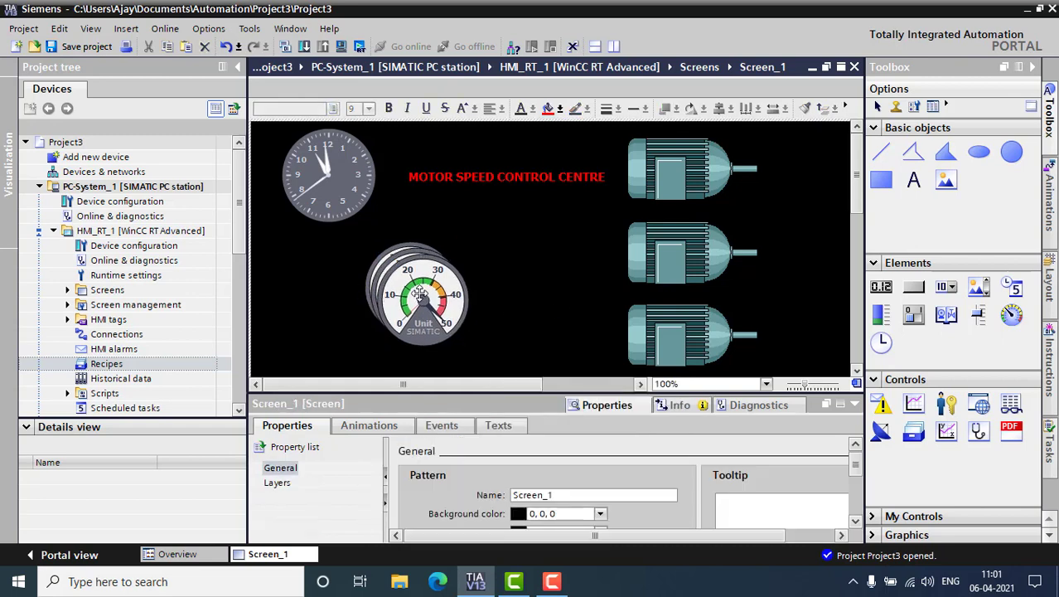
Move the gauges beside the top, middle and bottom motors and drop an I/O field by the top gauge
scroll(503, 385, right, 3)
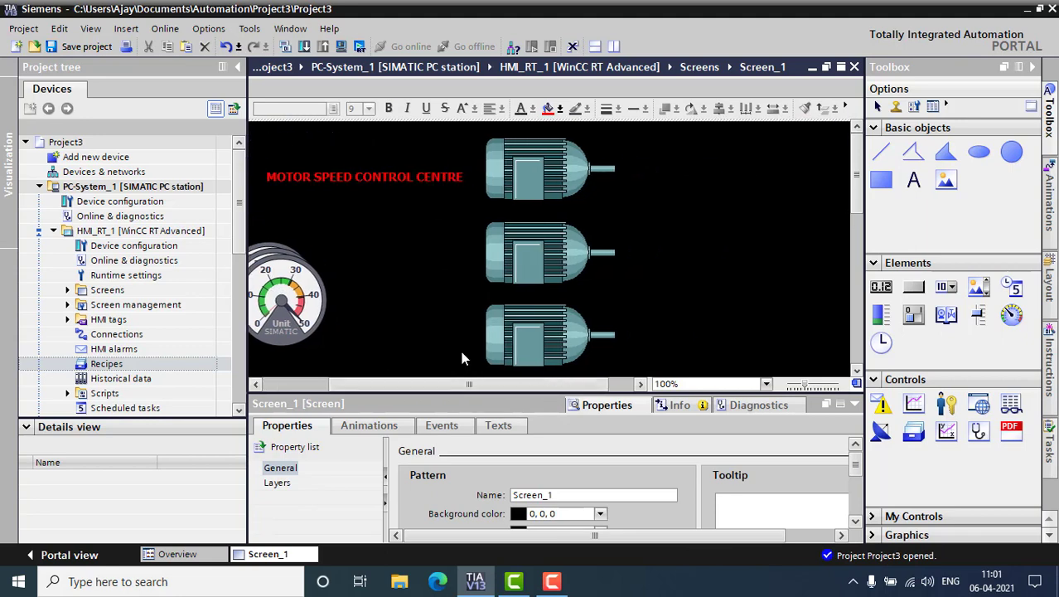
click(298, 302)
drag(297, 303, 719, 166)
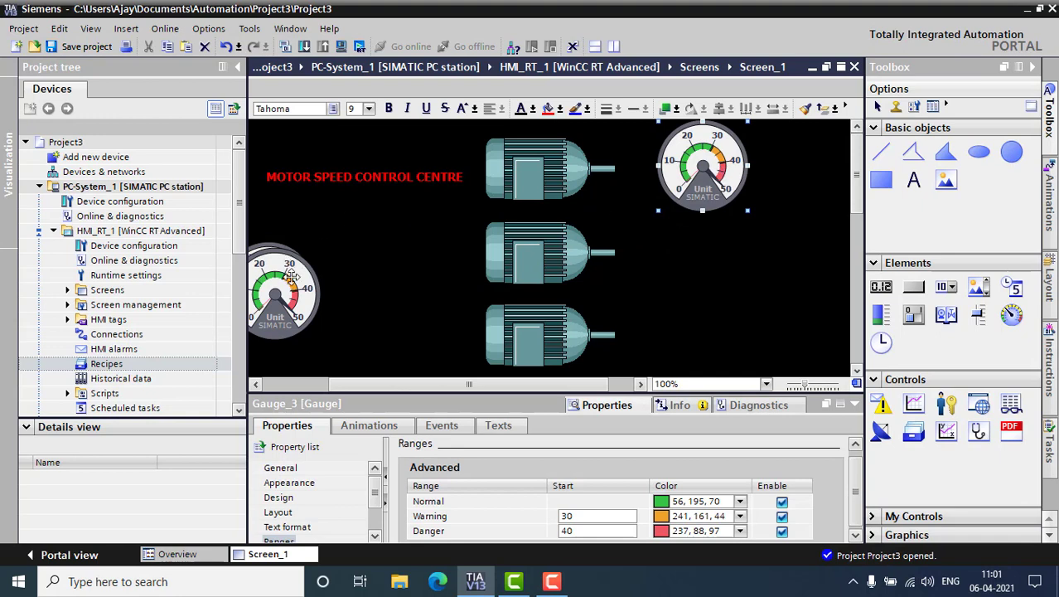
drag(291, 280, 753, 251)
drag(249, 278, 706, 304)
drag(859, 222, 860, 201)
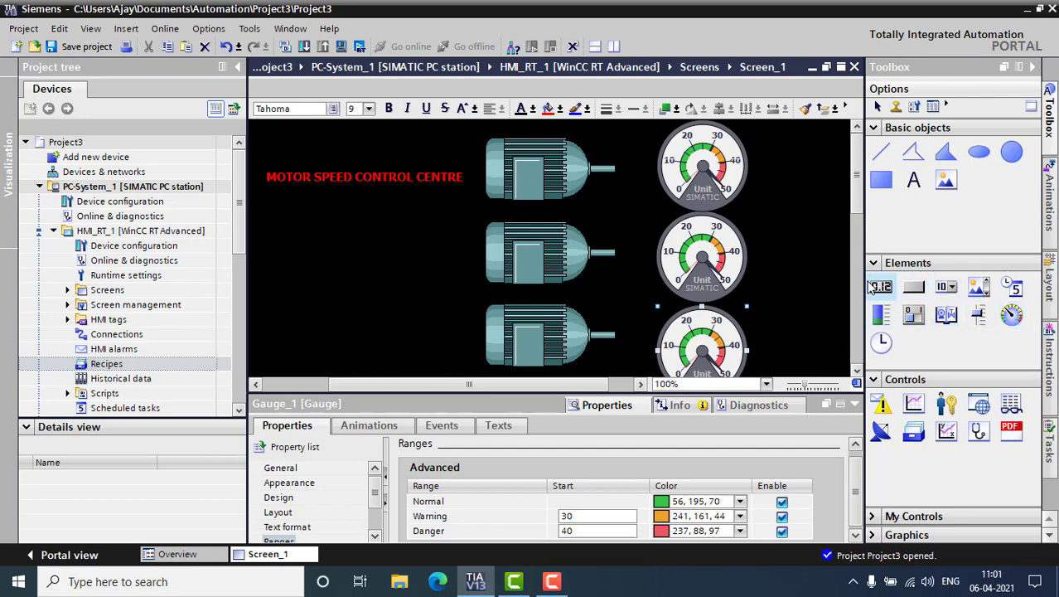
drag(883, 287, 796, 164)
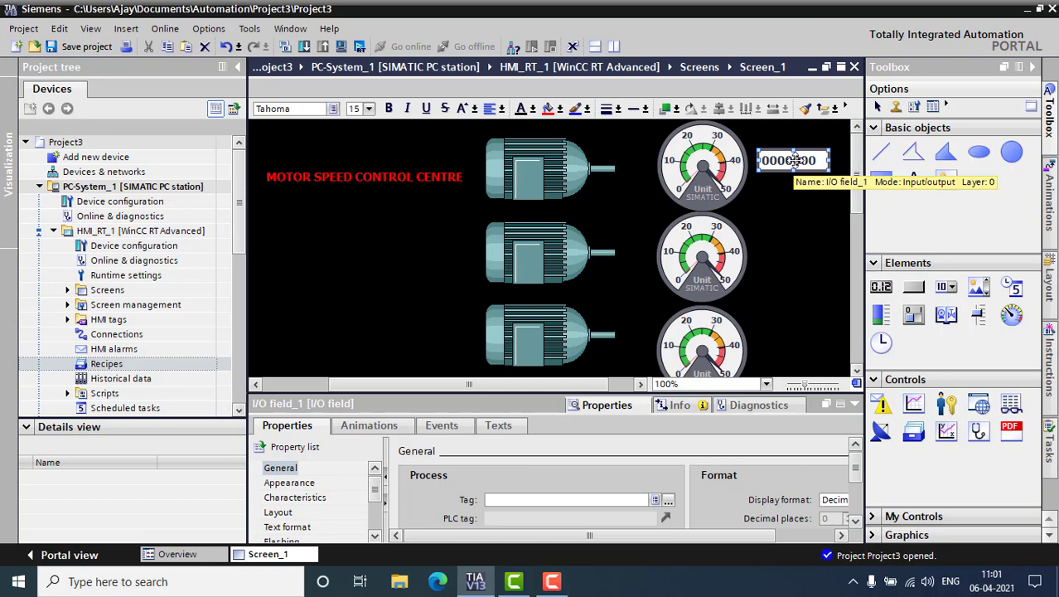
Duplicate the I/O field with Ctrl+C/Ctrl+V and place copies beside the bottom and middle gauges
key(ctrl+c)
key(ctrl+v)
key(ctrl+v)
drag(798, 177, 801, 348)
drag(806, 176, 818, 274)
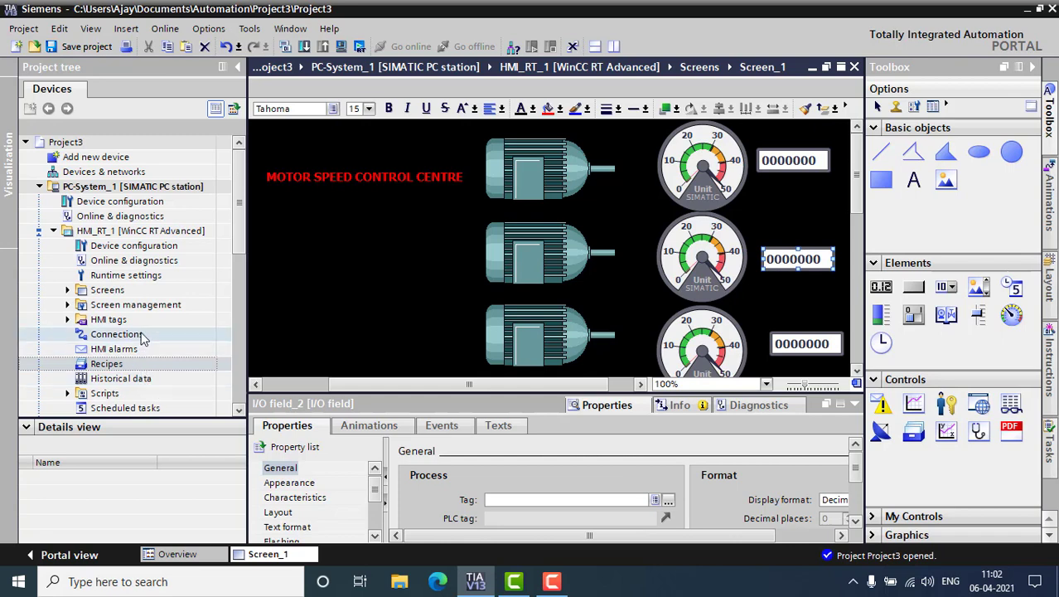
Expand HMI tags, open Default tag table [4] and select the M1 Int tag
scroll(245, 276, down, 2)
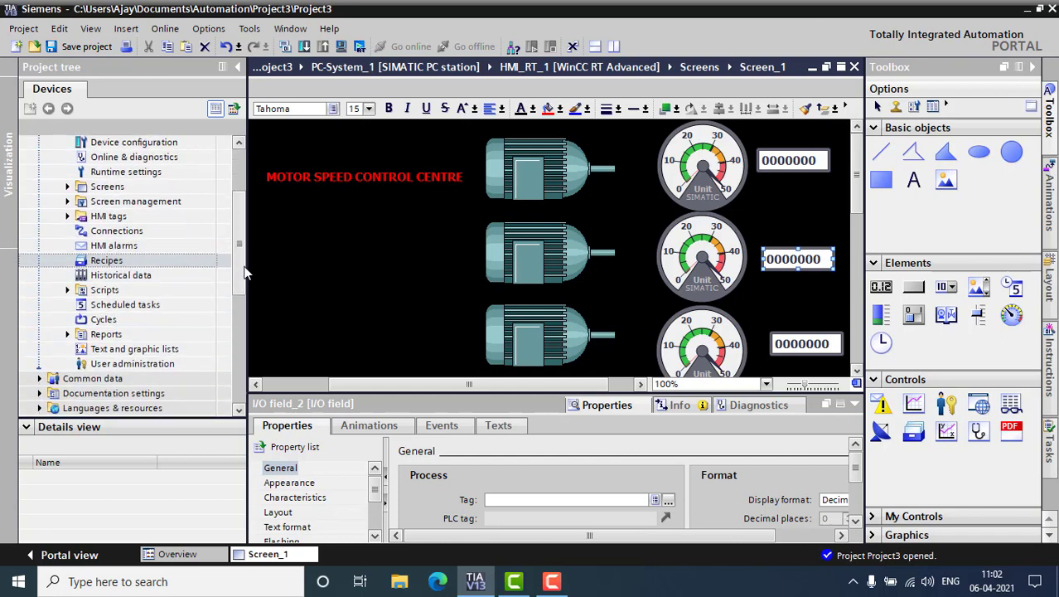
scroll(233, 249, up, 1)
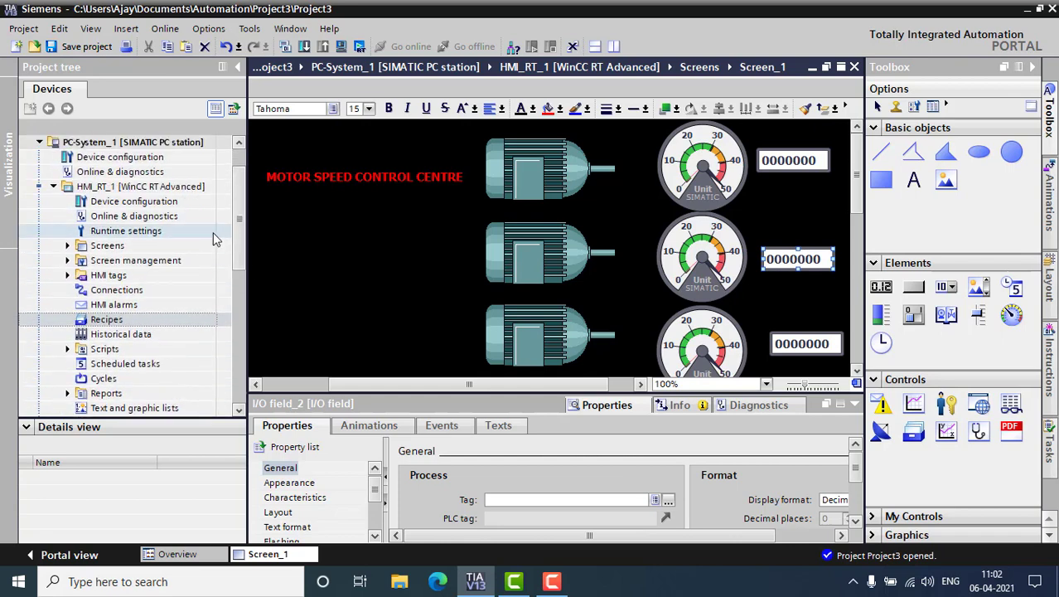
click(67, 275)
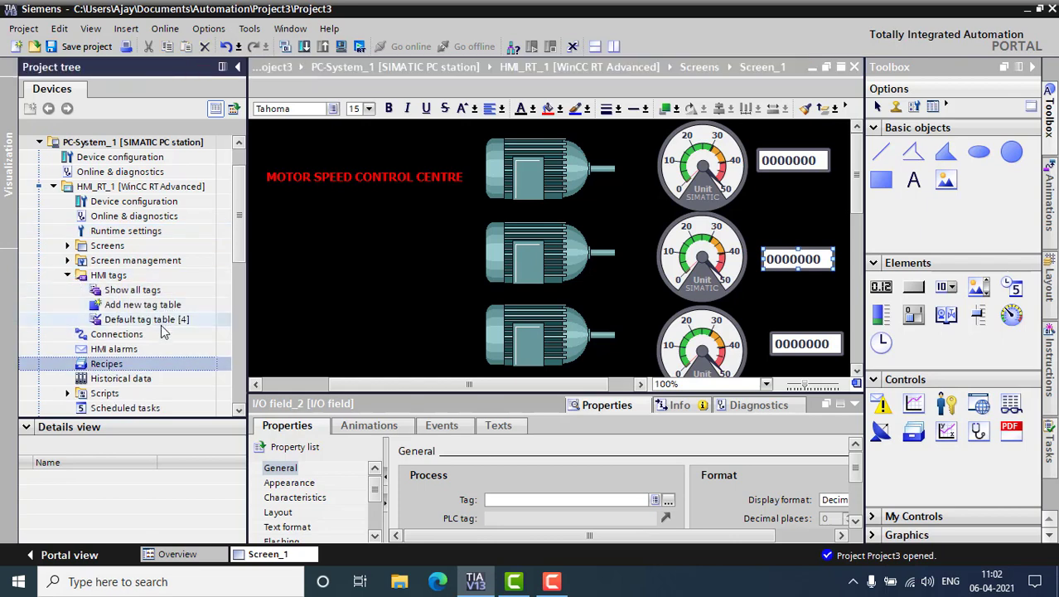
double_click(146, 321)
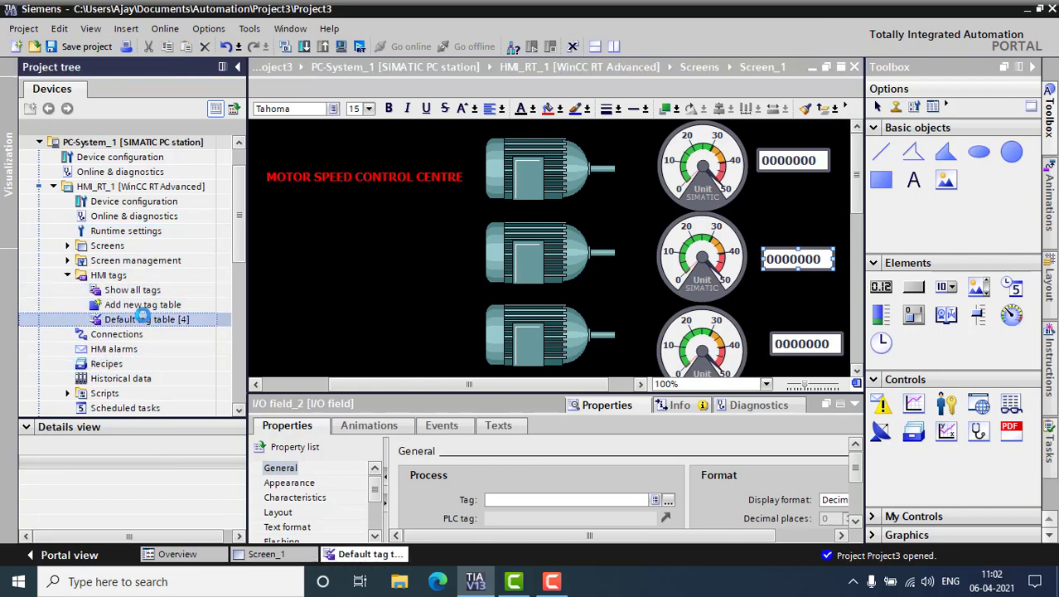
click(312, 159)
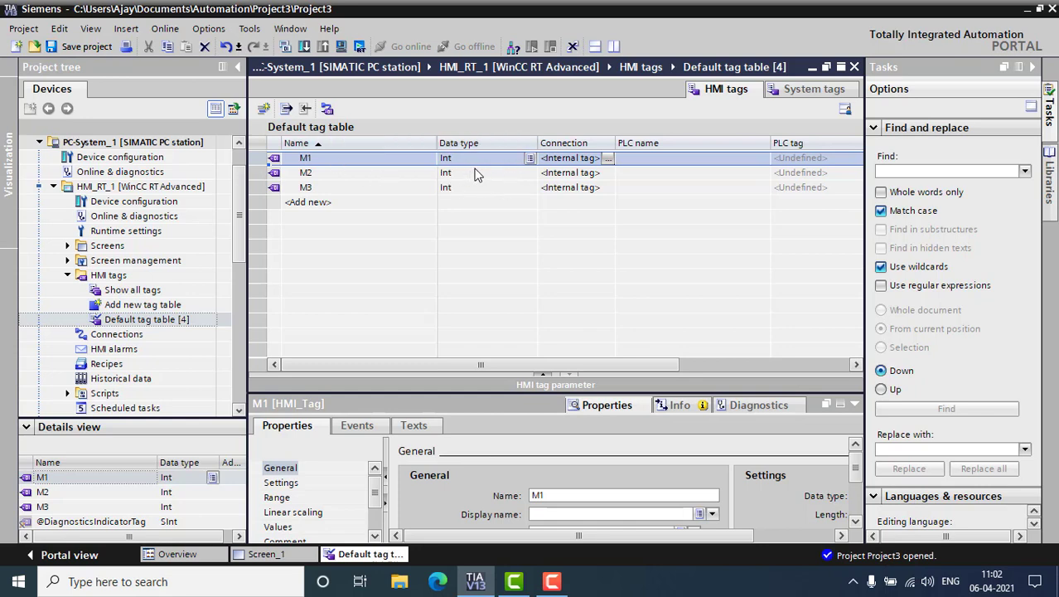
Return to Screen_1 and open the top motor's Animations properties
click(854, 66)
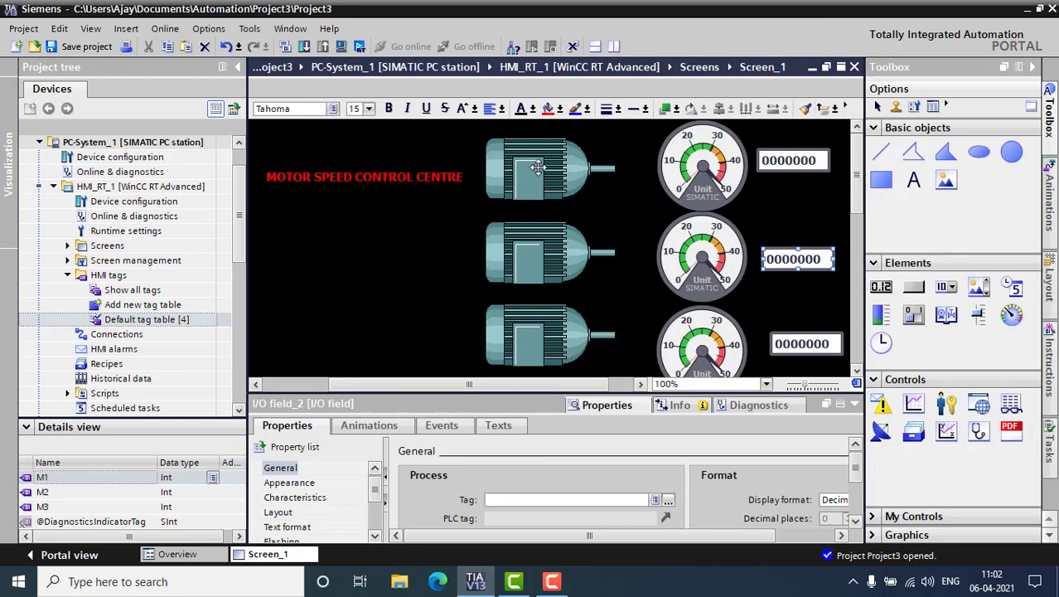
click(537, 166)
right_click(535, 164)
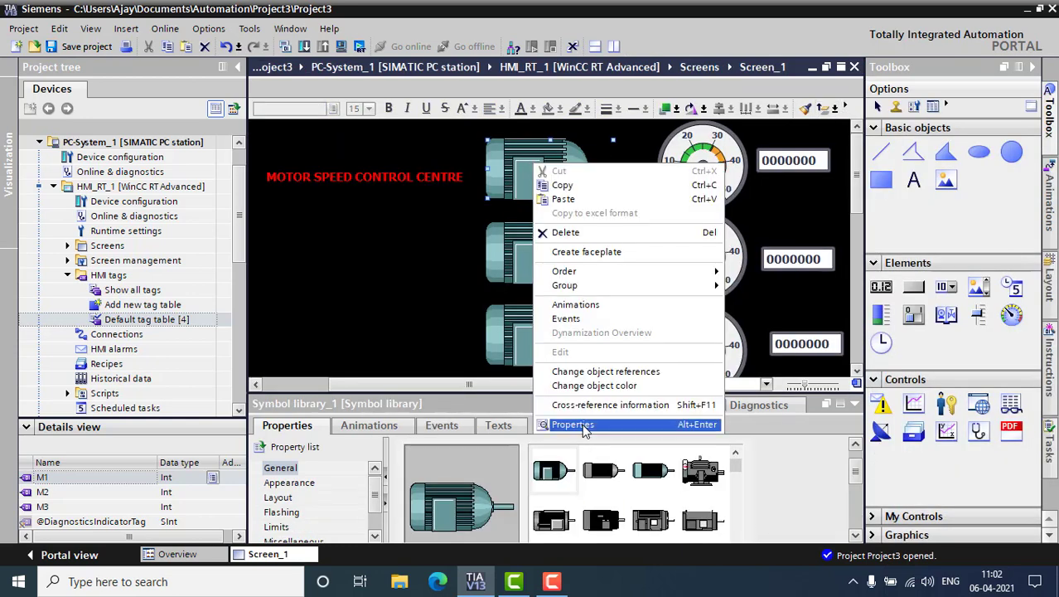
click(584, 424)
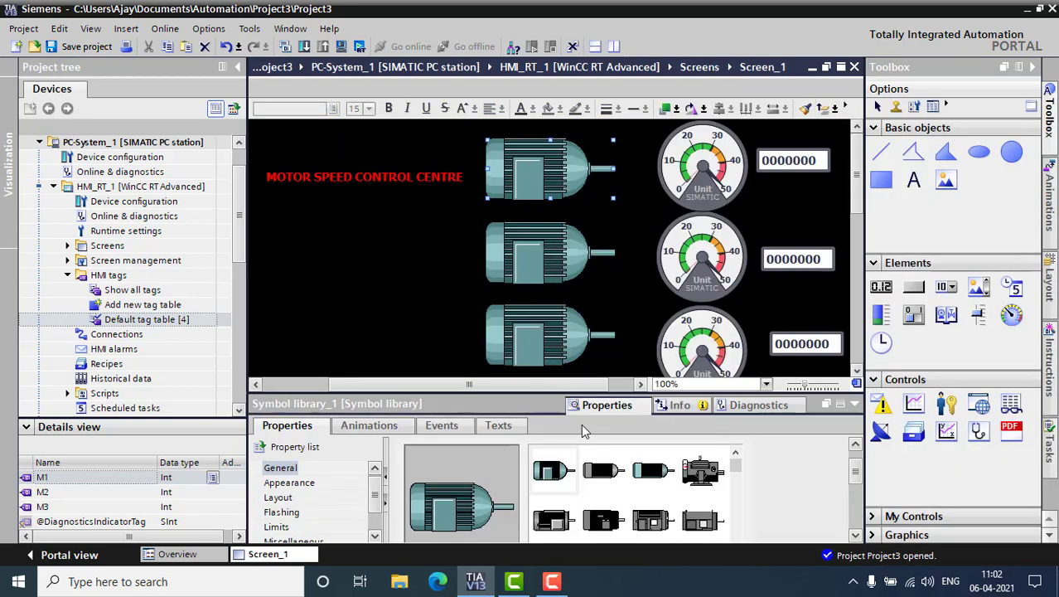
click(364, 426)
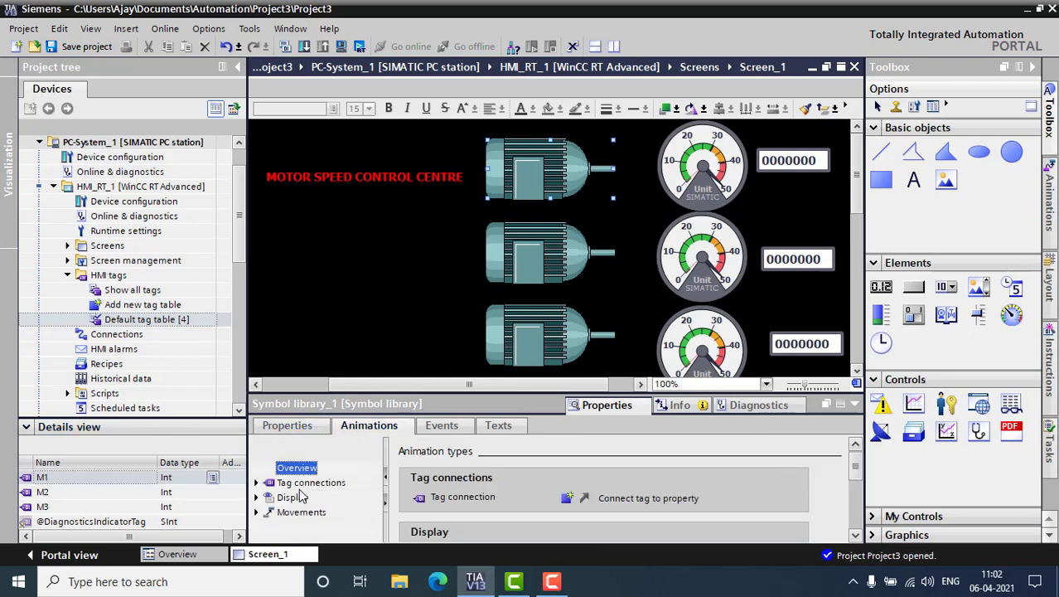
Add an Appearance animation to the top motor linked to tag M1
click(257, 497)
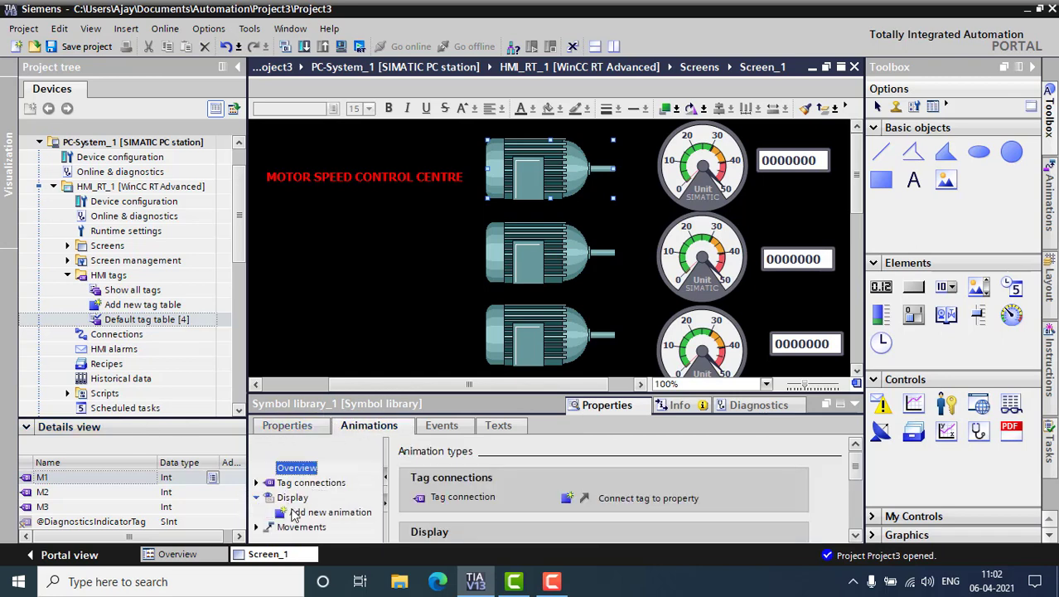
double_click(300, 514)
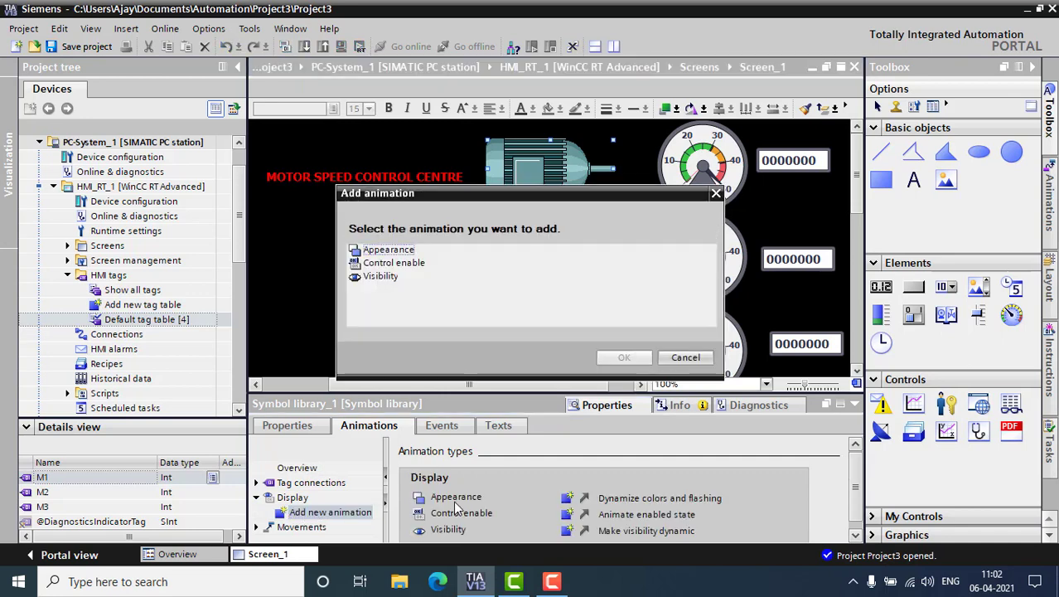
click(685, 357)
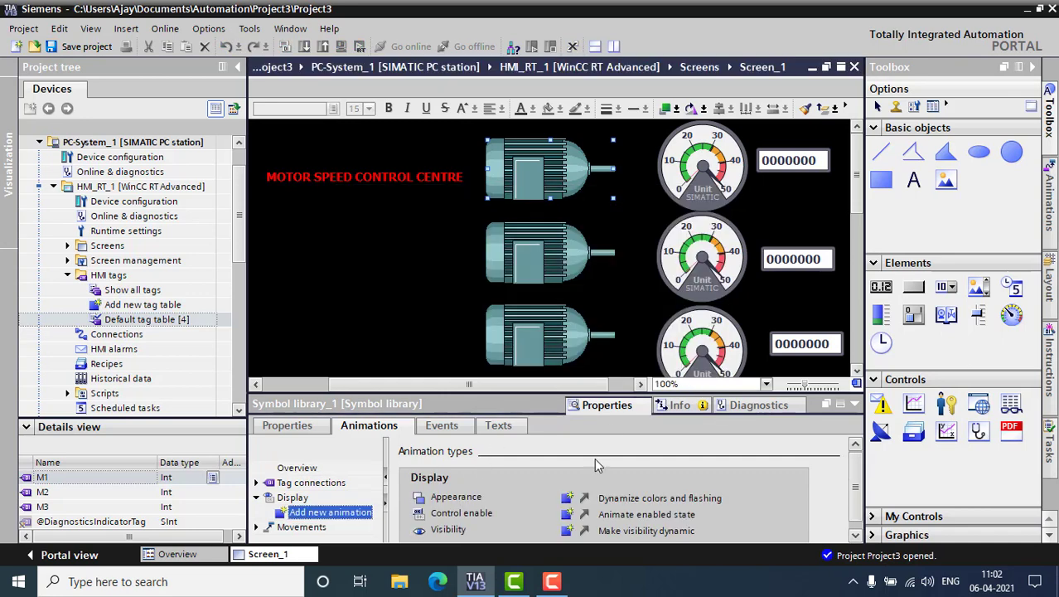
click(567, 501)
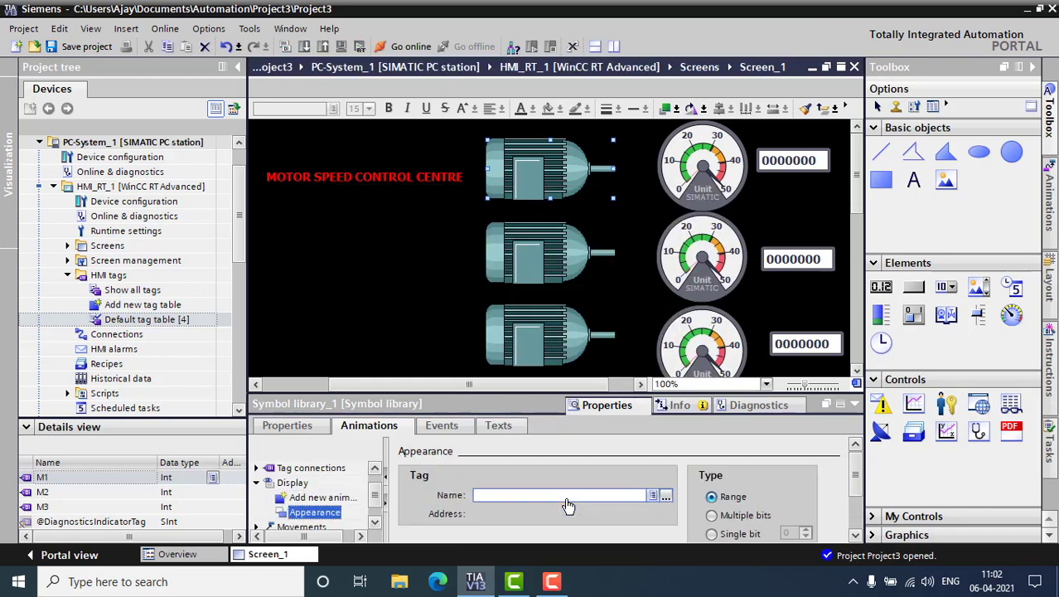
click(666, 496)
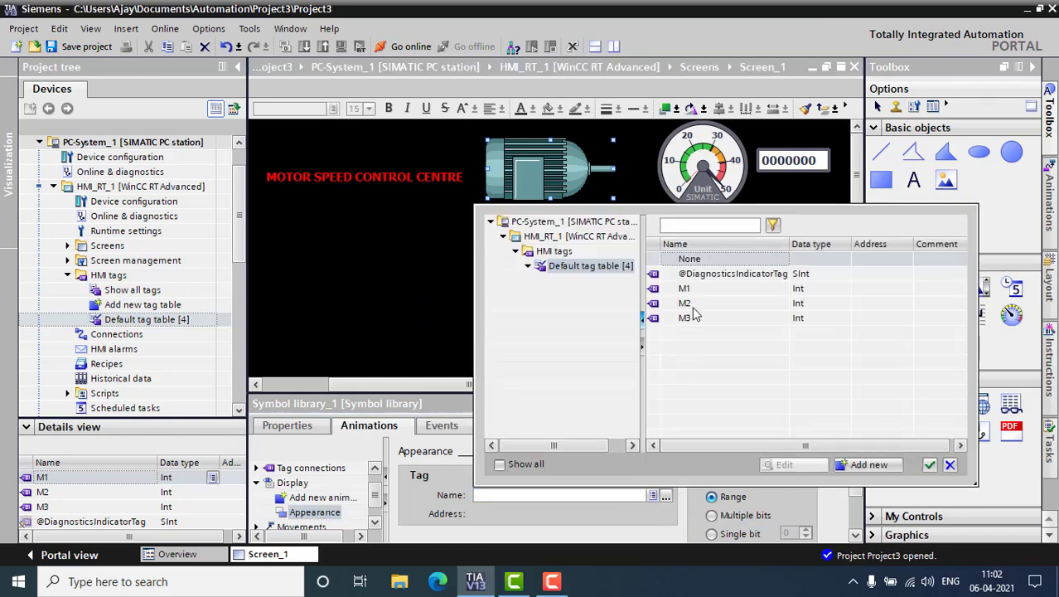
click(726, 288)
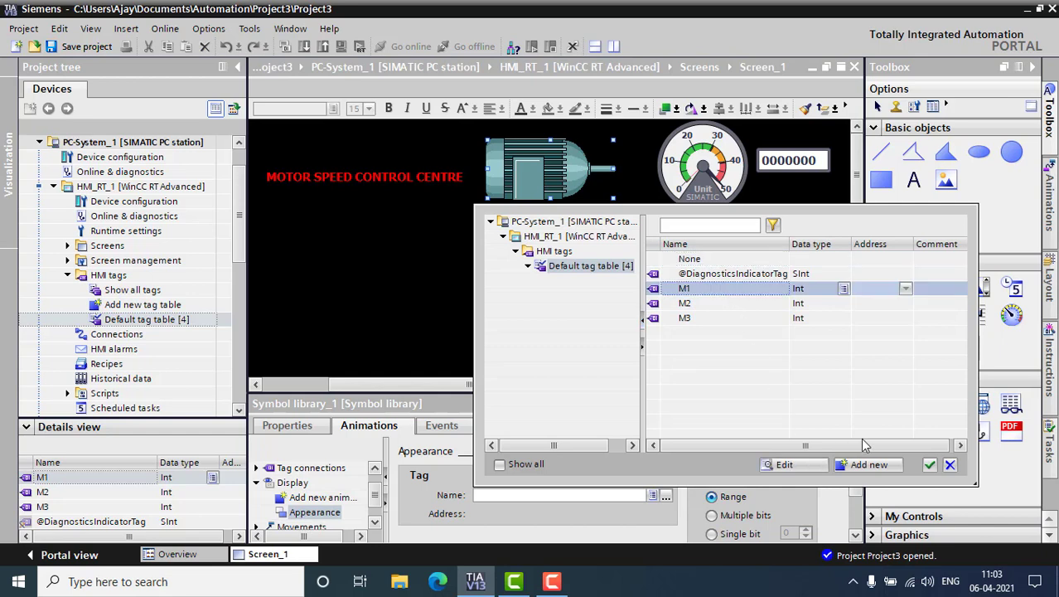
click(931, 466)
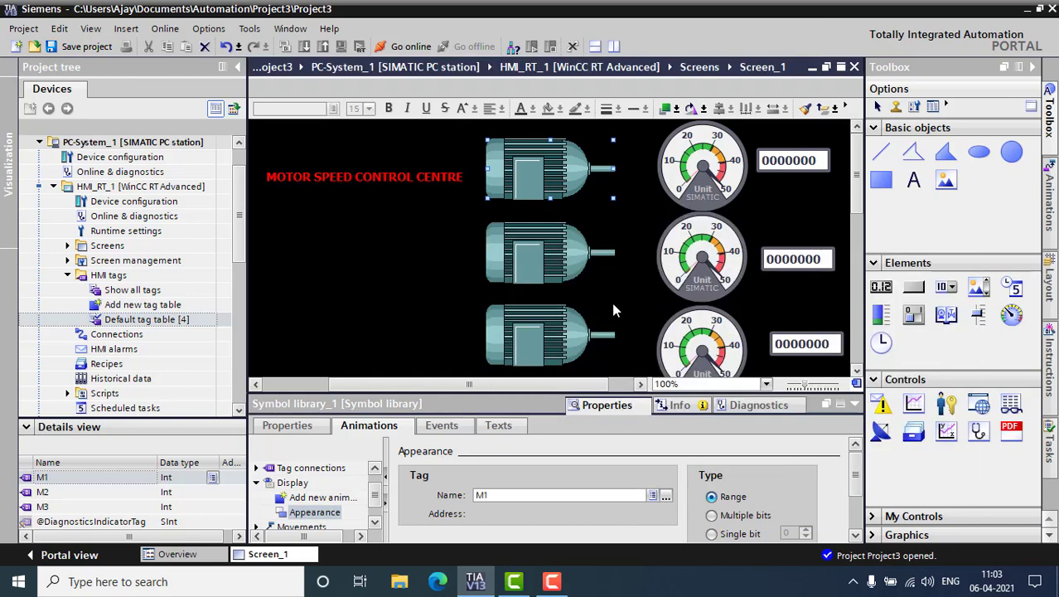
Add an appearance range of 1 - 99 with Flashing set to Yes
scroll(858, 491, down, 2)
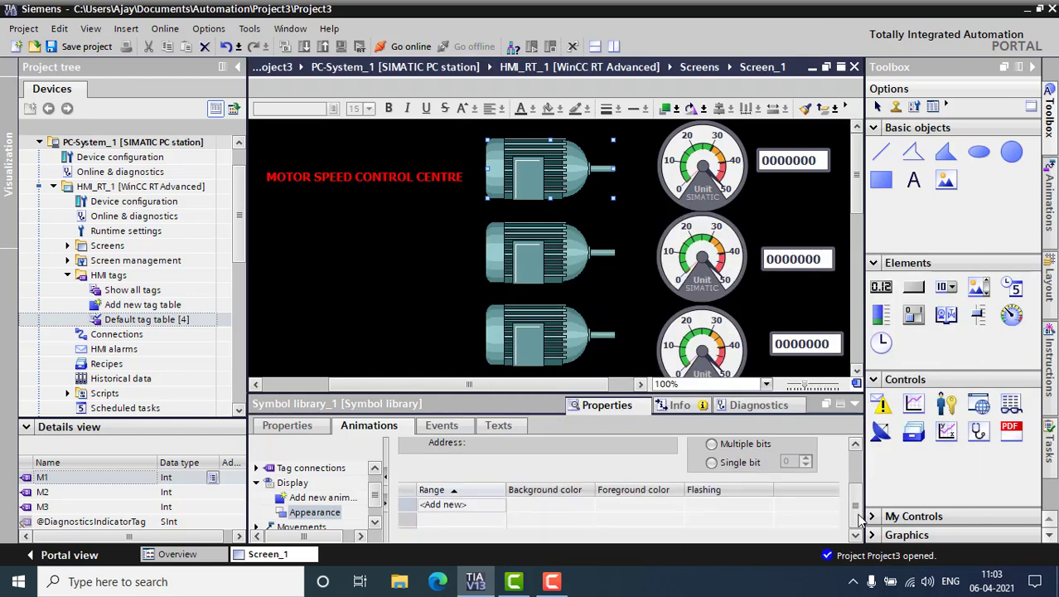
click(469, 506)
click(469, 507)
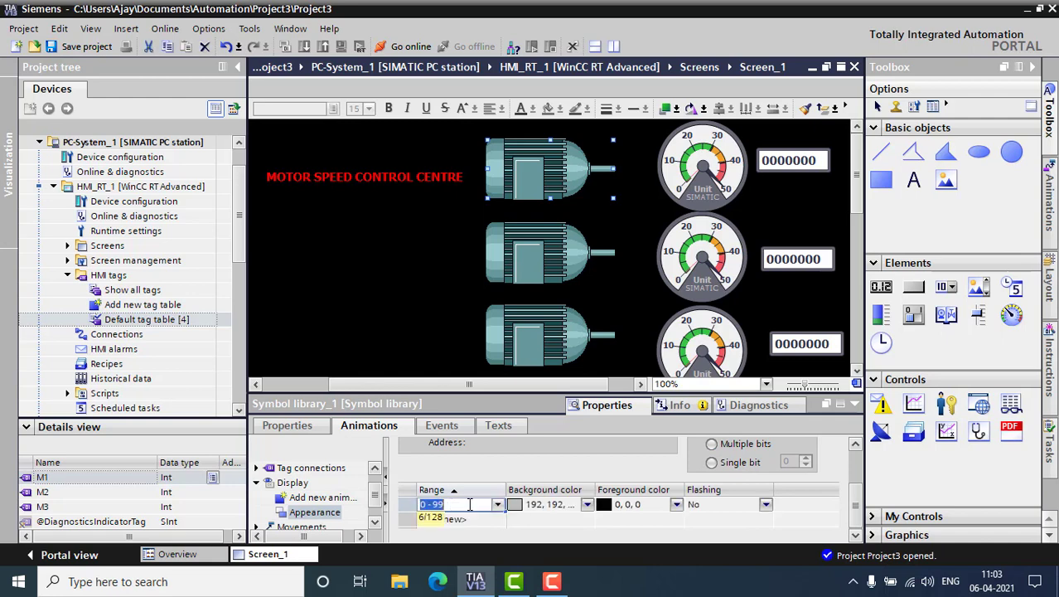
click(424, 505)
key(BackSpace)
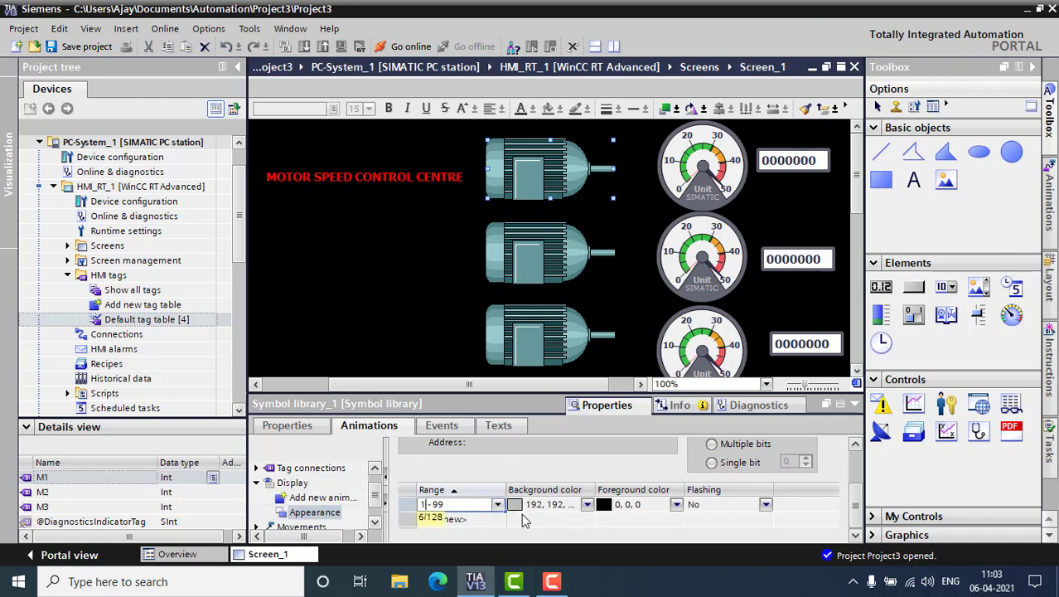
click(767, 506)
click(766, 506)
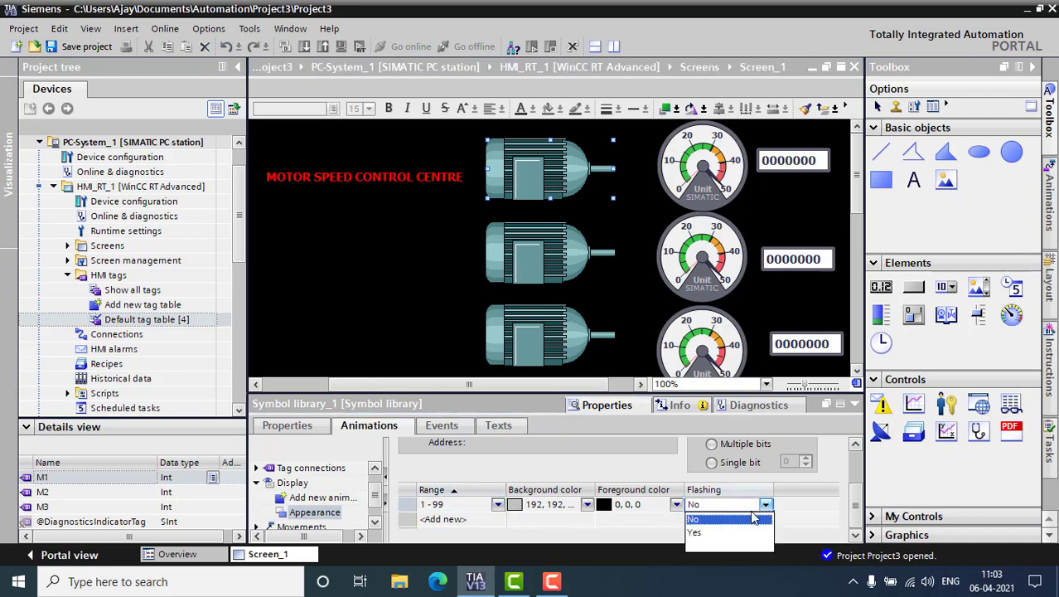
click(721, 537)
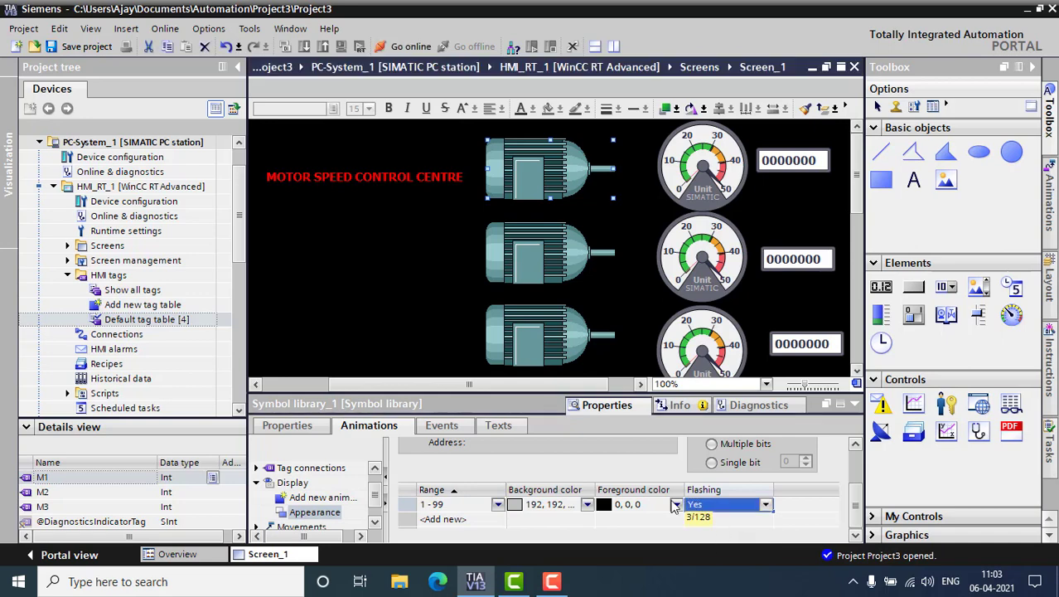
click(558, 257)
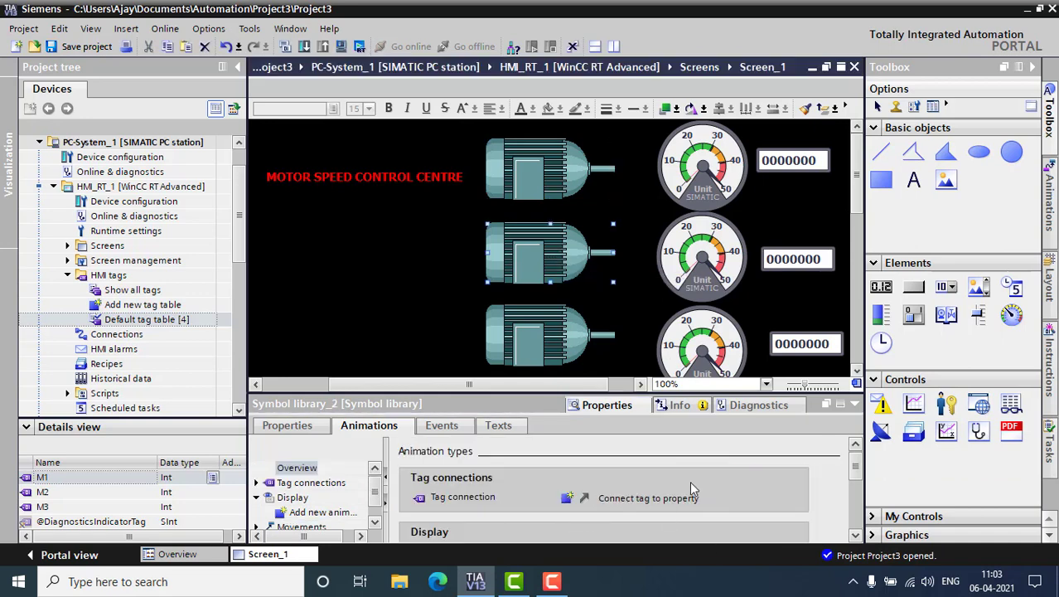
Give the middle motor an Appearance animation with a 1 - 99 range set to Flashing Yes
double_click(309, 514)
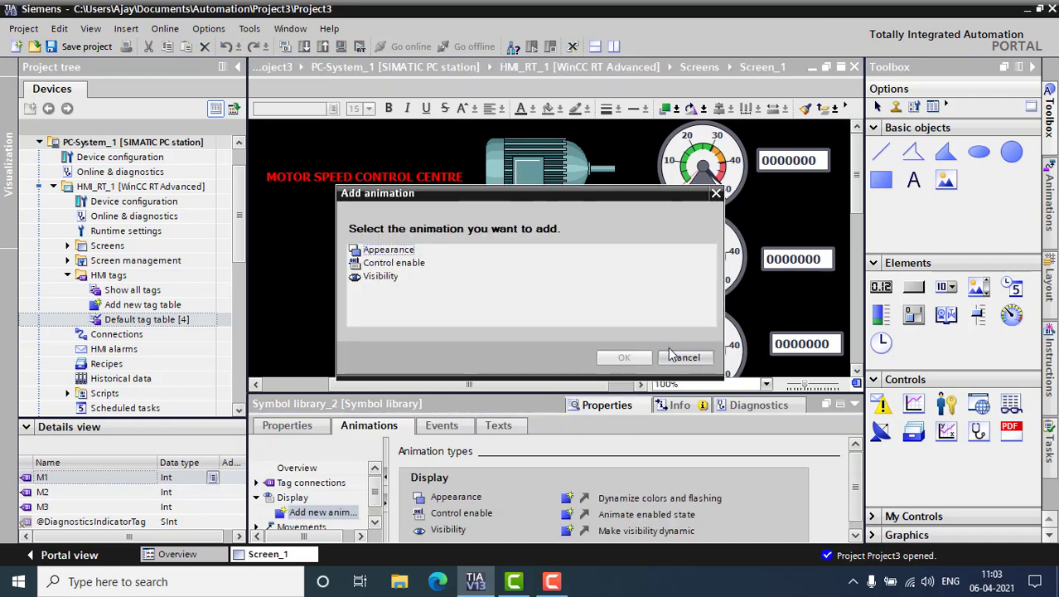
click(684, 358)
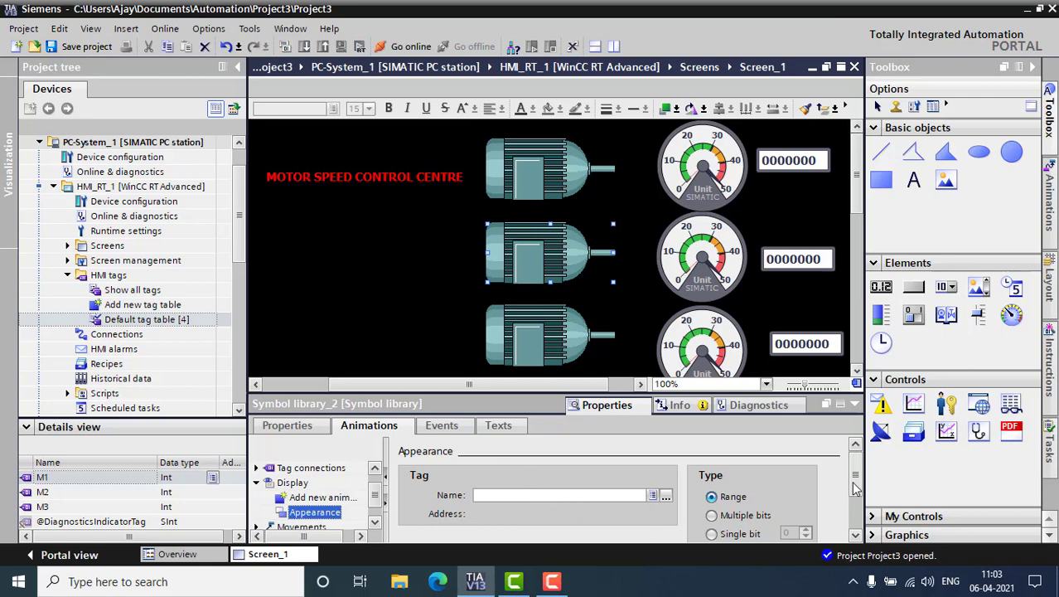
scroll(850, 485, down, 3)
click(445, 506)
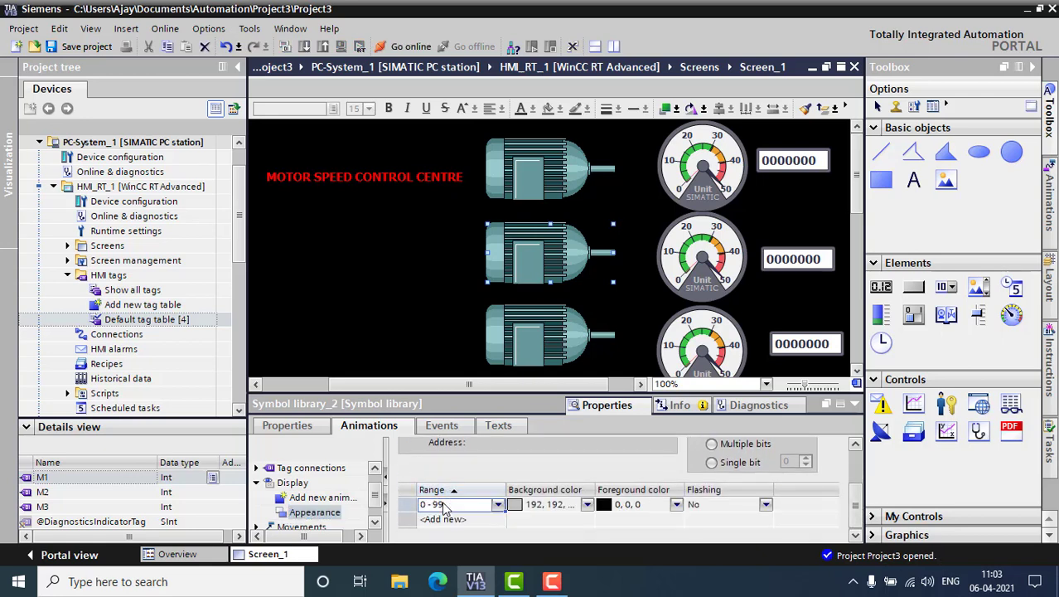
click(445, 505)
click(424, 504)
key(BackSpace)
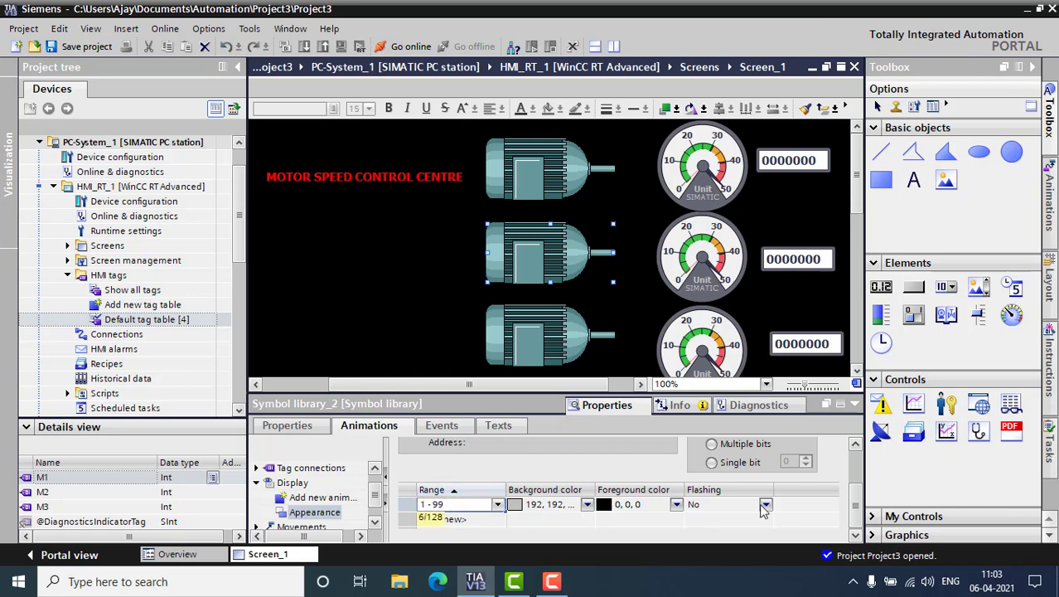
click(766, 507)
click(766, 507)
click(696, 535)
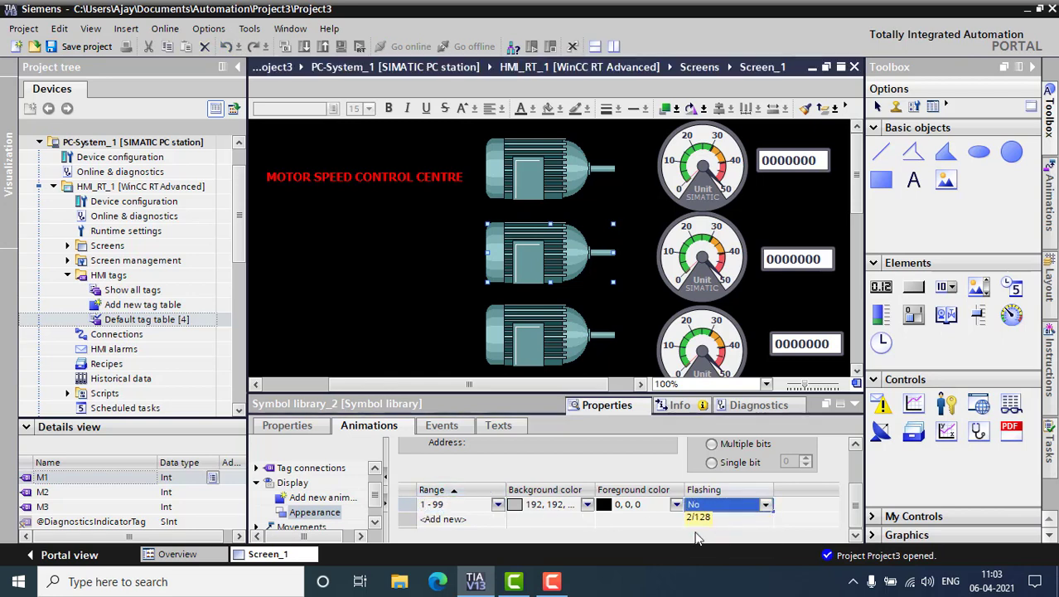
click(558, 329)
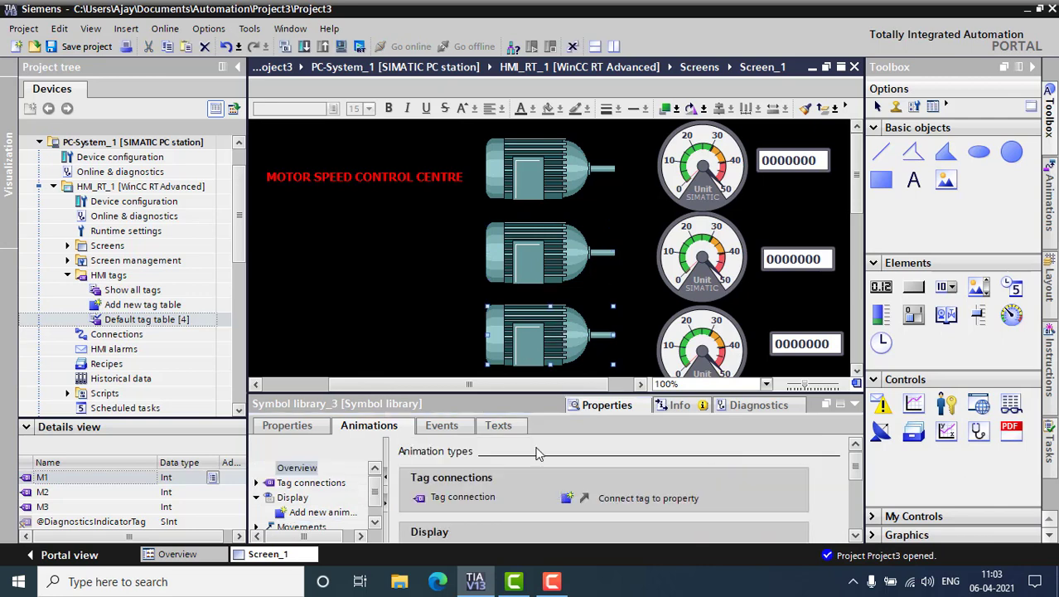
Add an Appearance animation to the third motor linked to tag M3
click(322, 513)
click(568, 499)
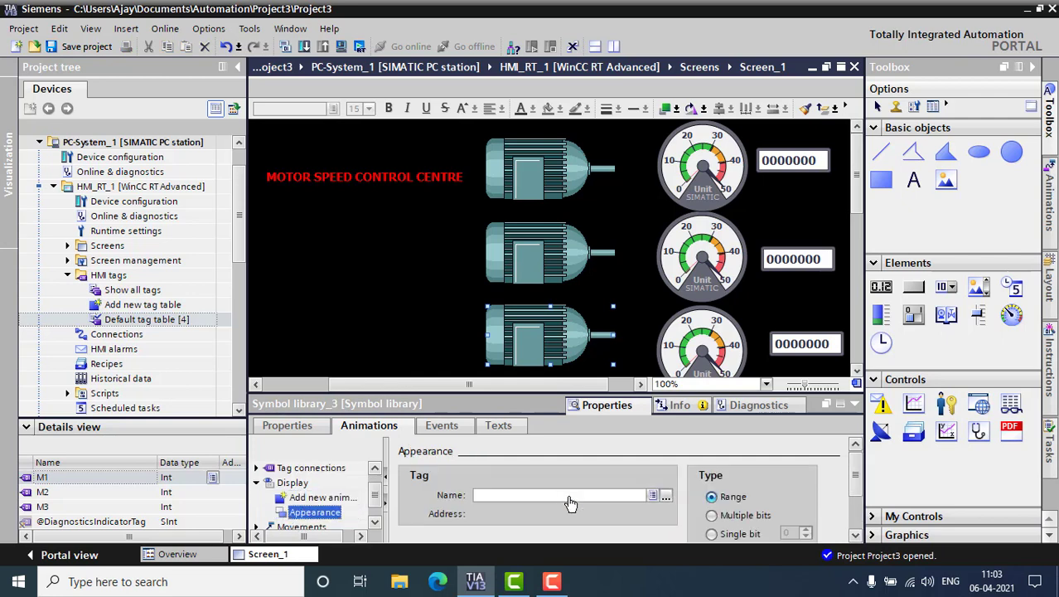
click(653, 496)
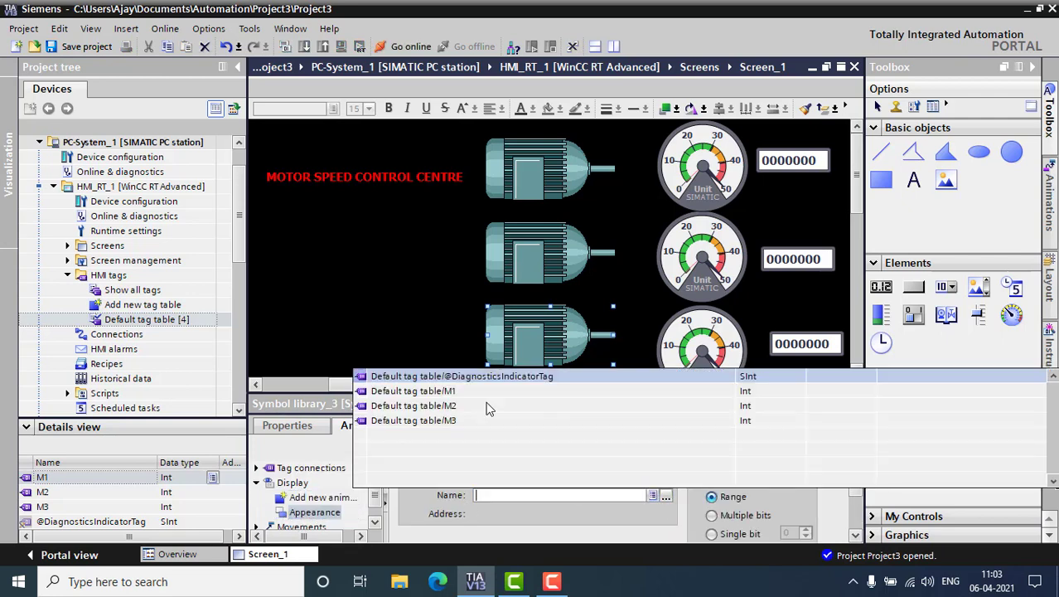
click(445, 421)
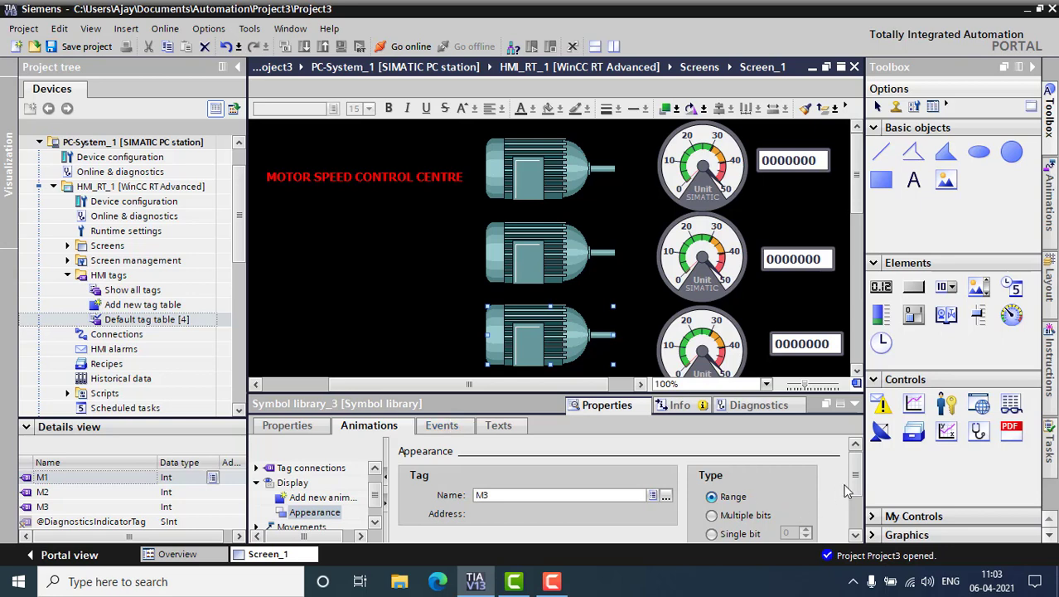
Add a range row 1 - 99 with Flashing set to Yes
scroll(859, 493, down, 2)
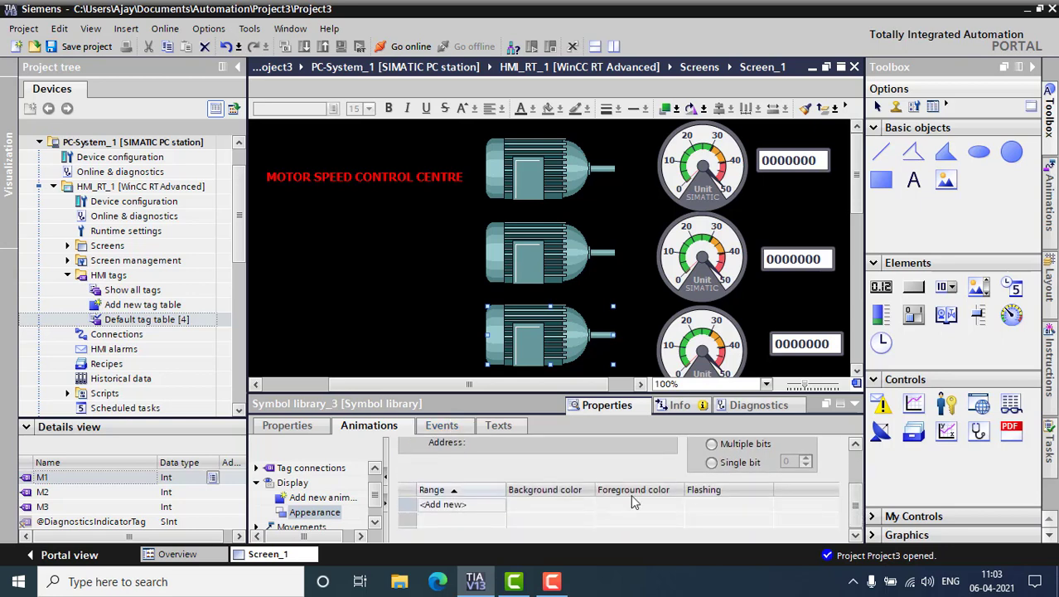
click(442, 508)
click(427, 504)
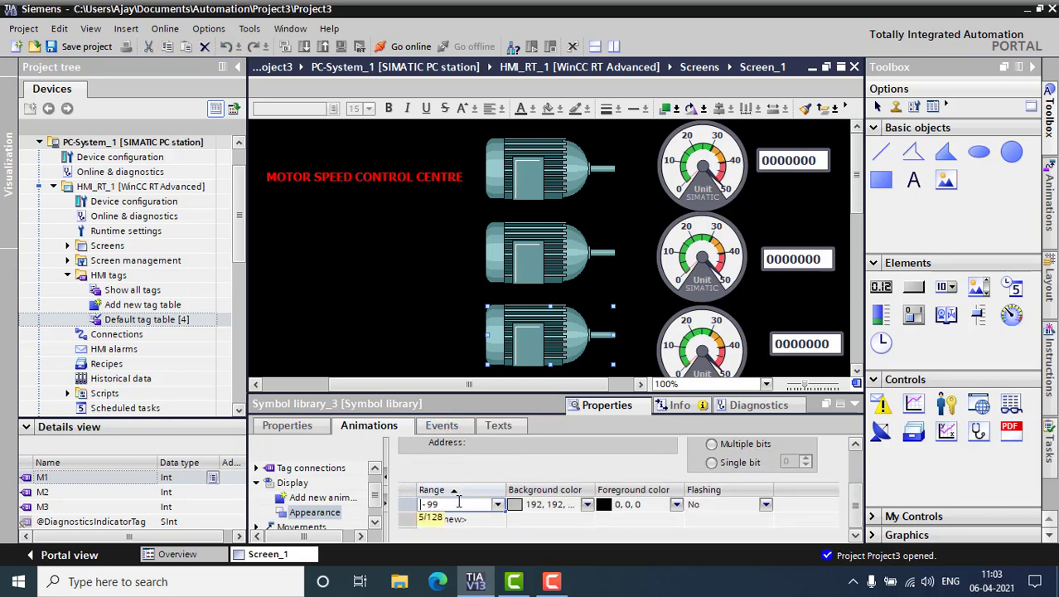
key(BackSpace)
text(1)
click(766, 505)
click(766, 505)
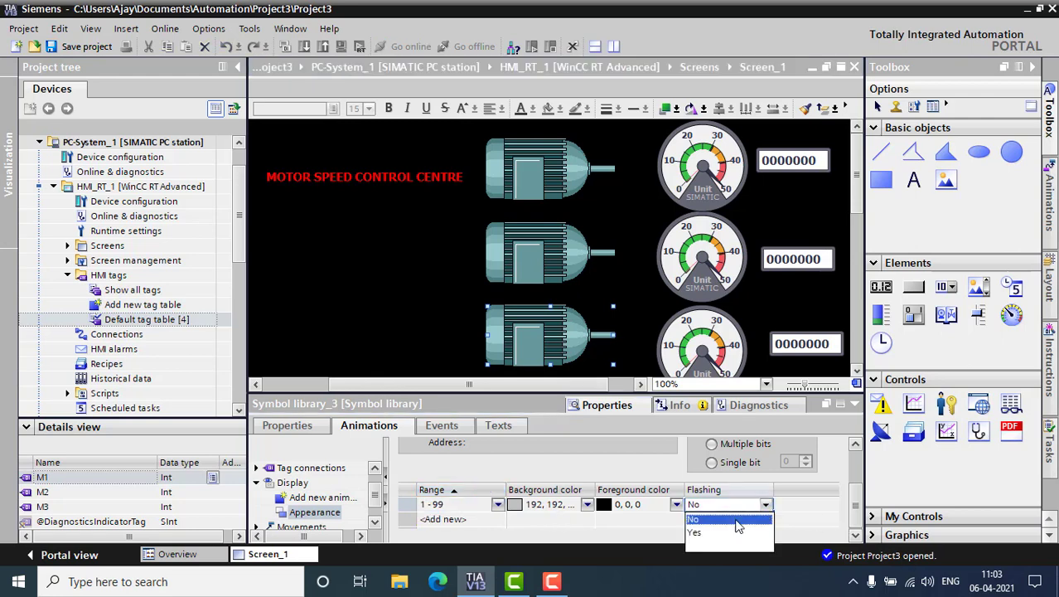
click(718, 534)
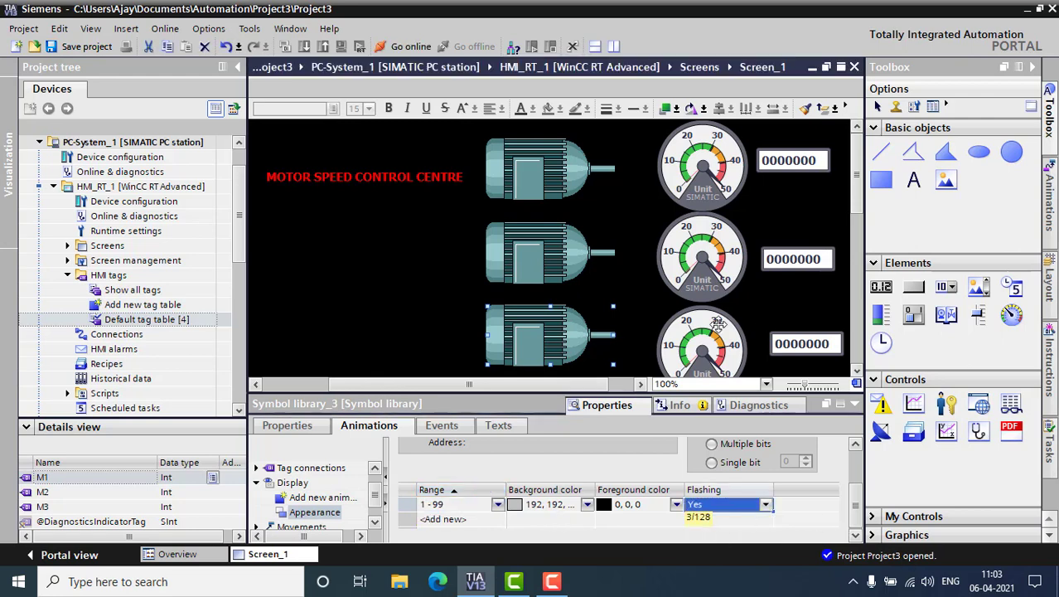
Set the top speed gauge's process tag to M1 in its General properties
click(670, 199)
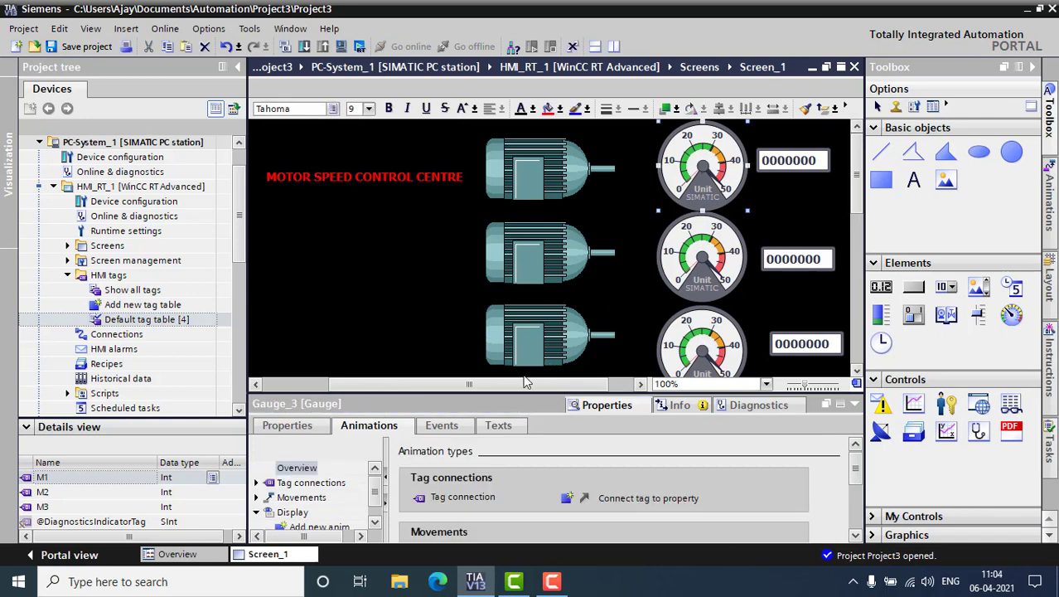
right_click(683, 184)
click(707, 420)
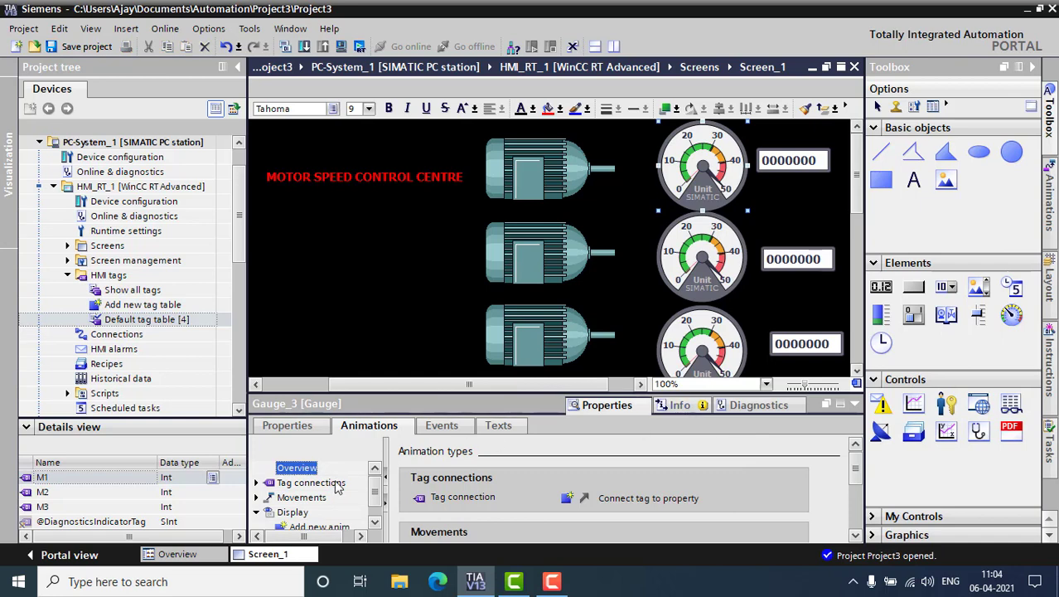
click(292, 430)
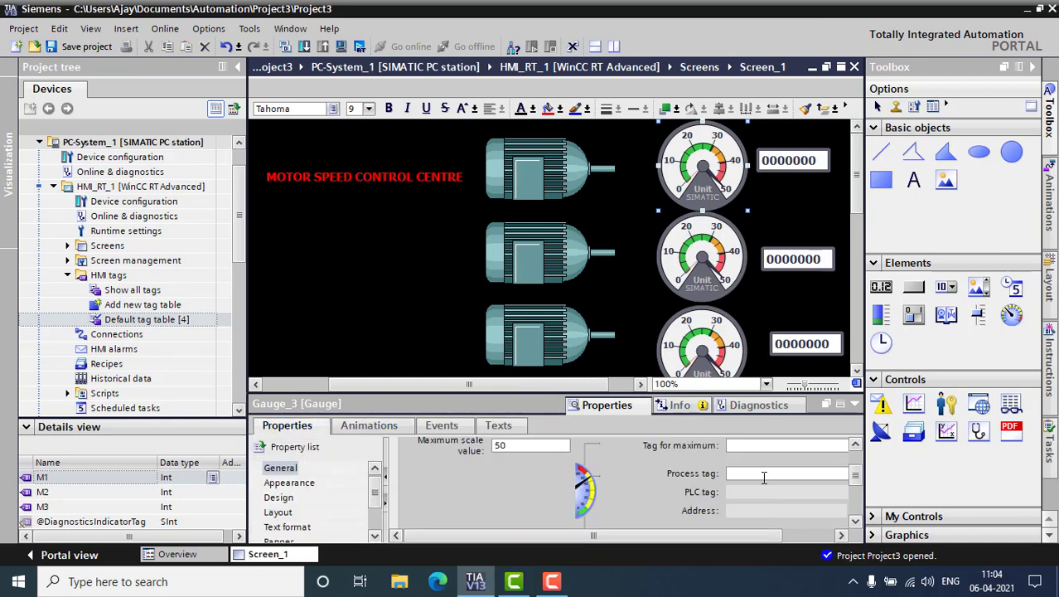
click(790, 536)
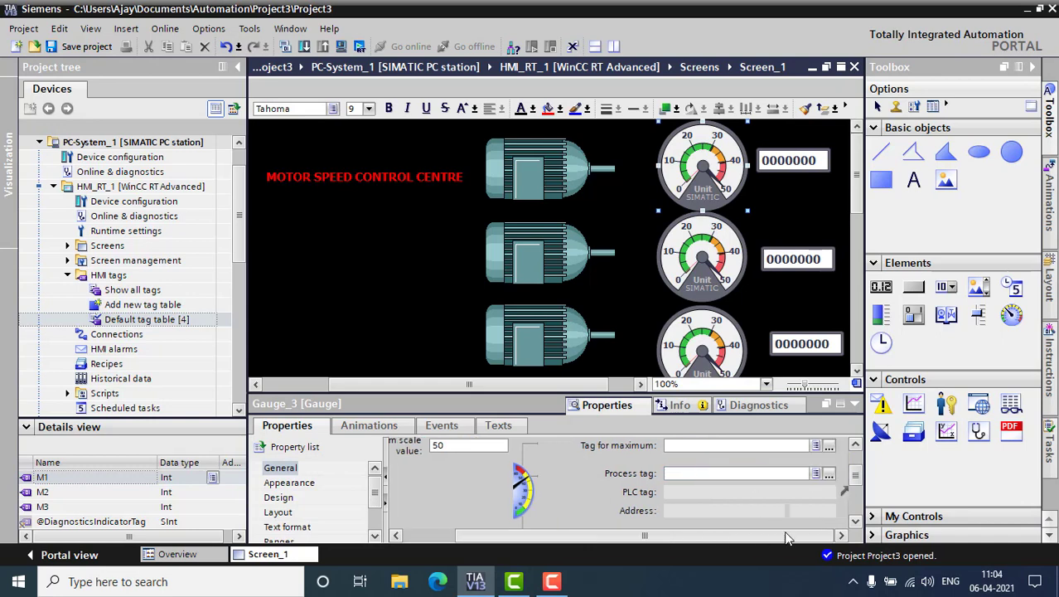
click(829, 474)
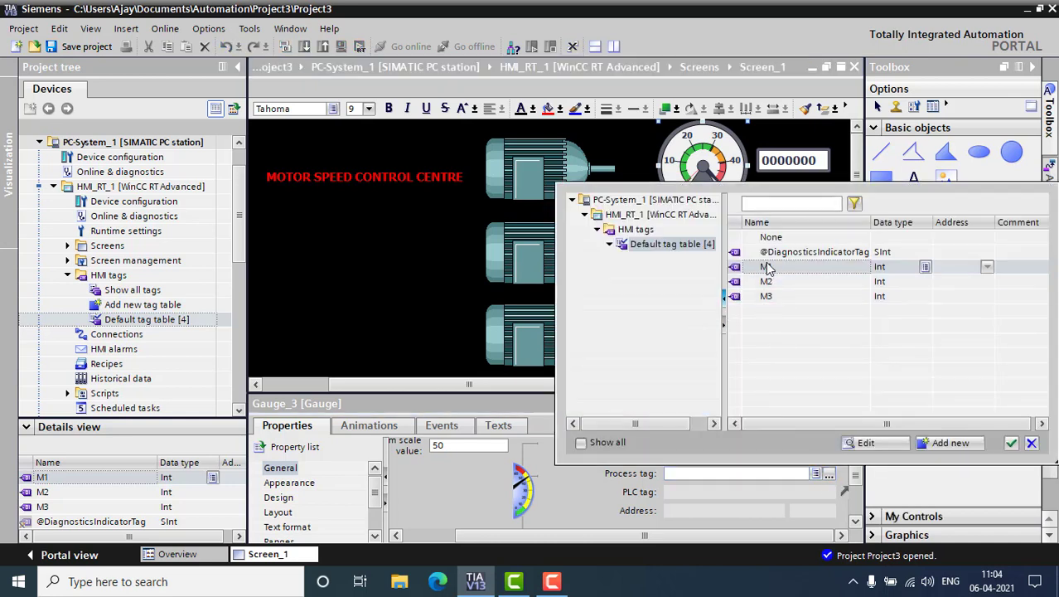
click(768, 268)
click(1012, 443)
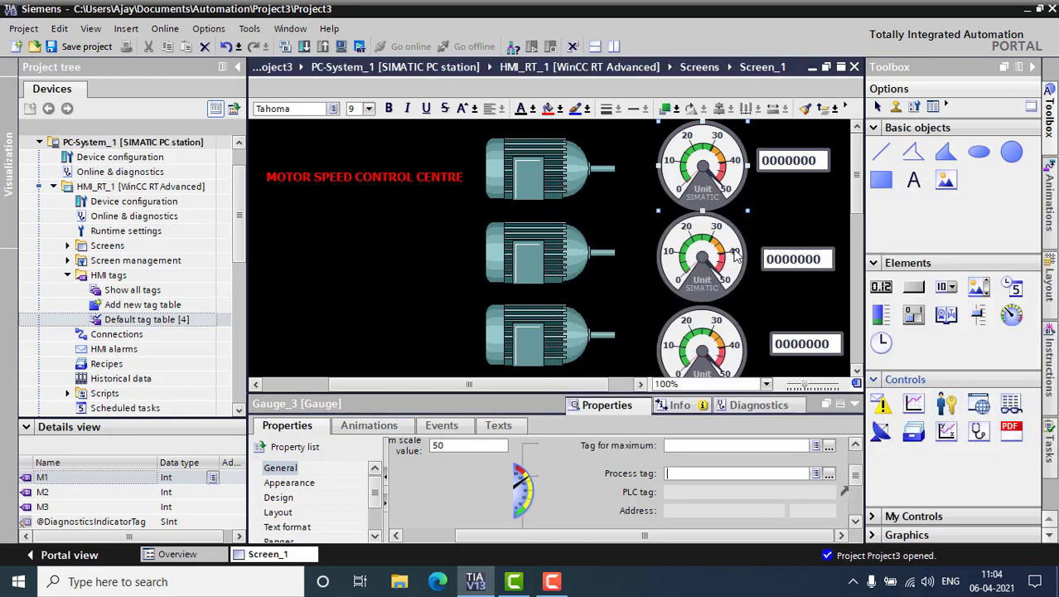
Link the middle gauge to tag M2 and the bottom gauge to tag M3
click(706, 294)
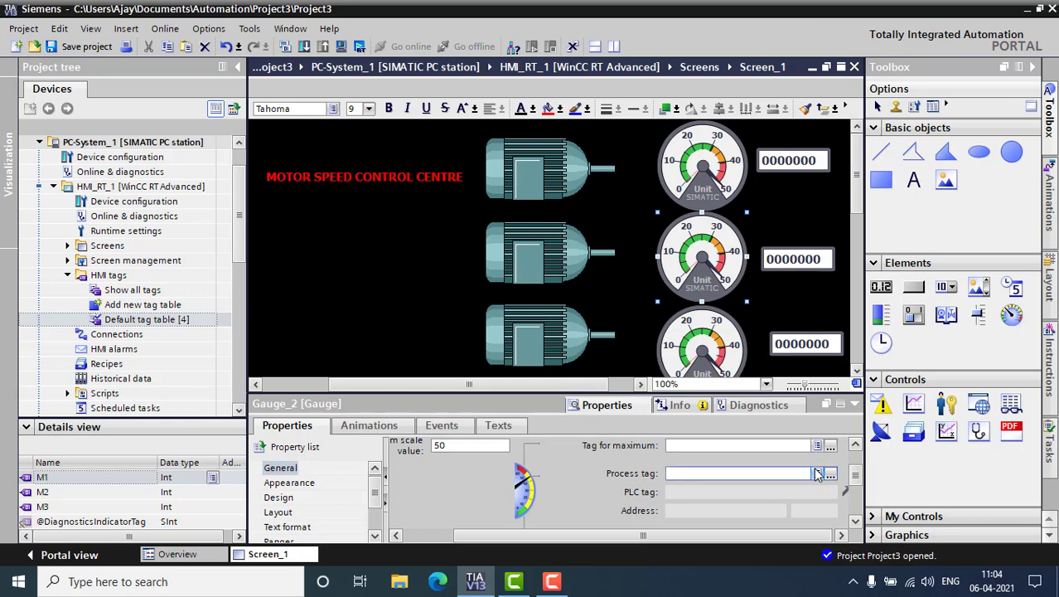
click(817, 473)
click(746, 384)
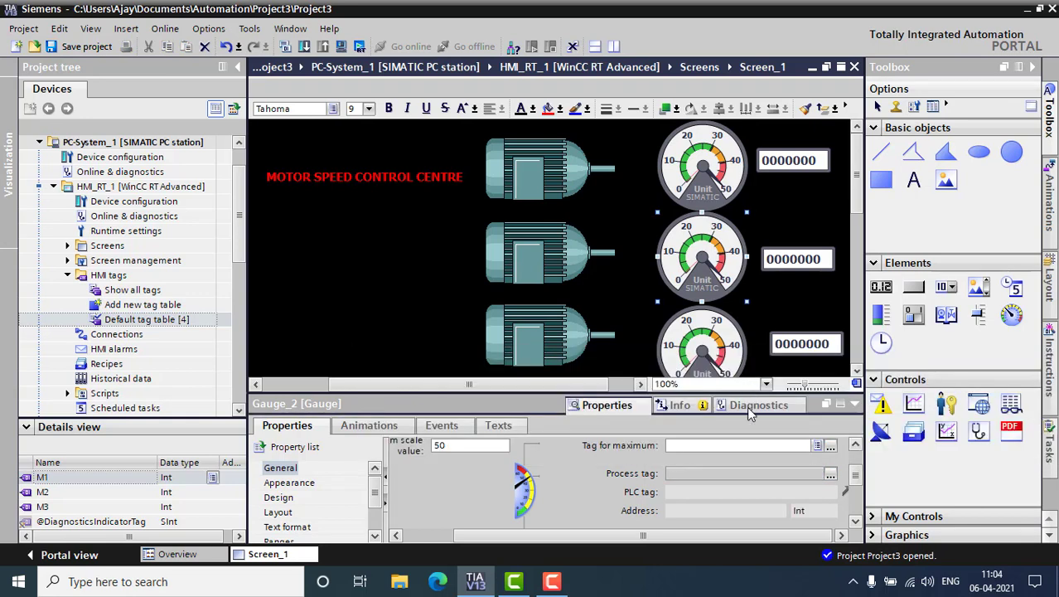
click(704, 324)
click(817, 474)
click(508, 397)
Set the top, middle and bottom speed I/O fields' process tags to M1, M2 and M3
click(787, 163)
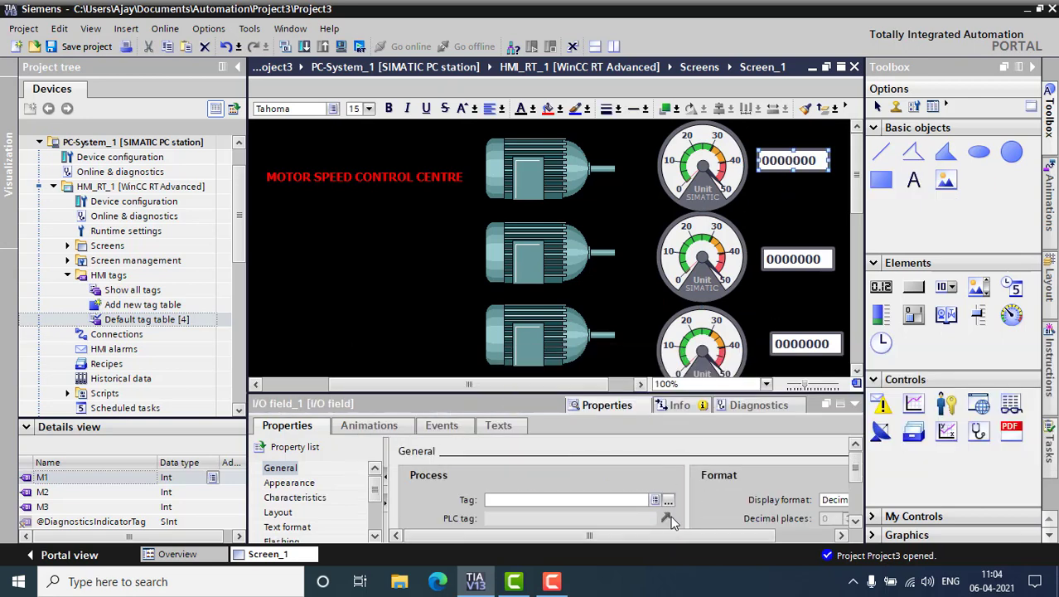
click(653, 499)
click(504, 386)
click(803, 260)
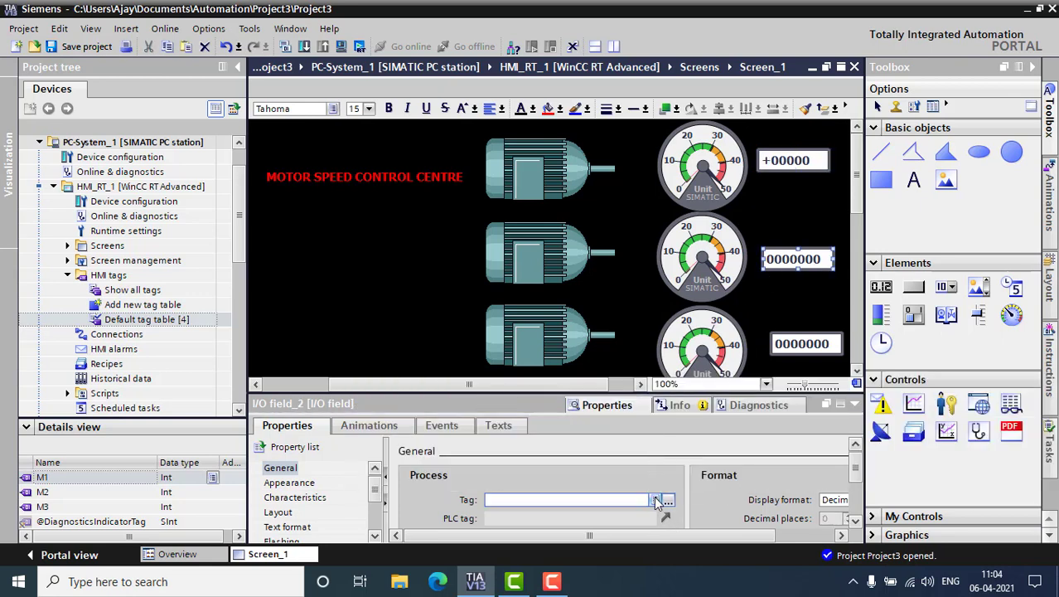
click(655, 499)
click(515, 410)
click(801, 343)
click(655, 499)
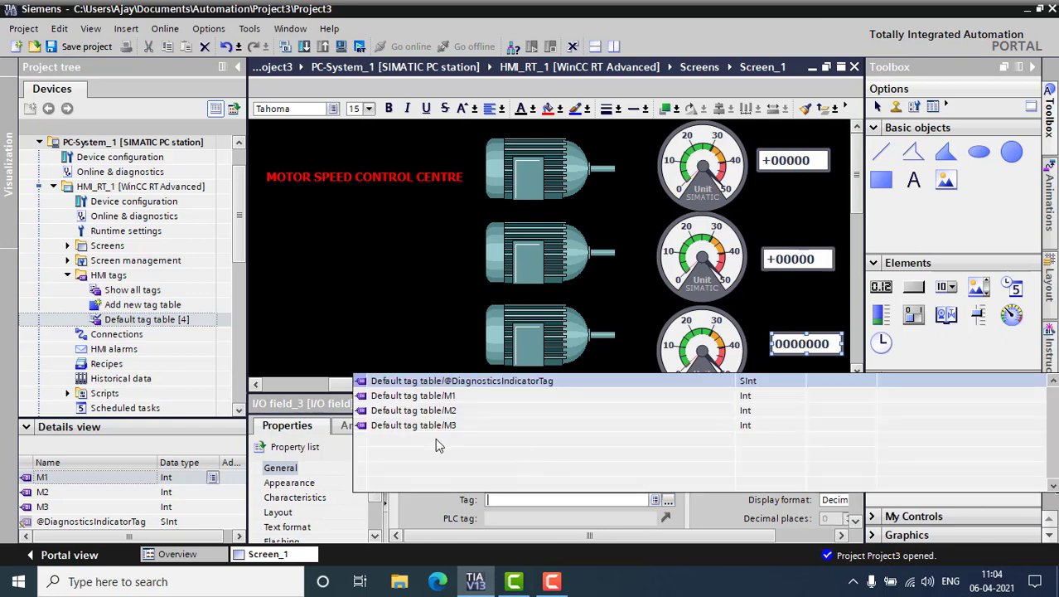
click(439, 426)
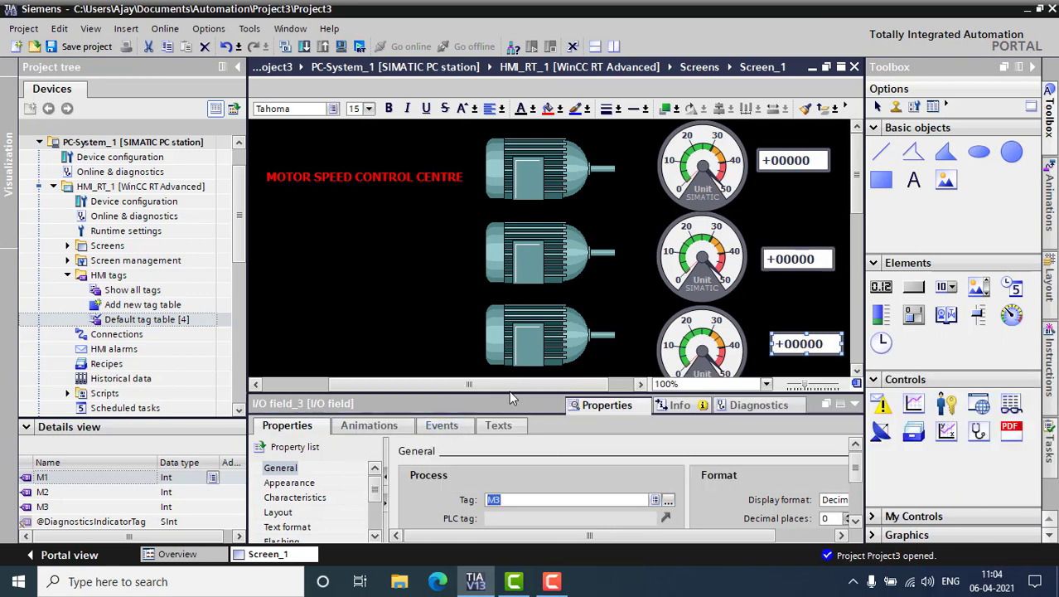
drag(469, 384, 404, 388)
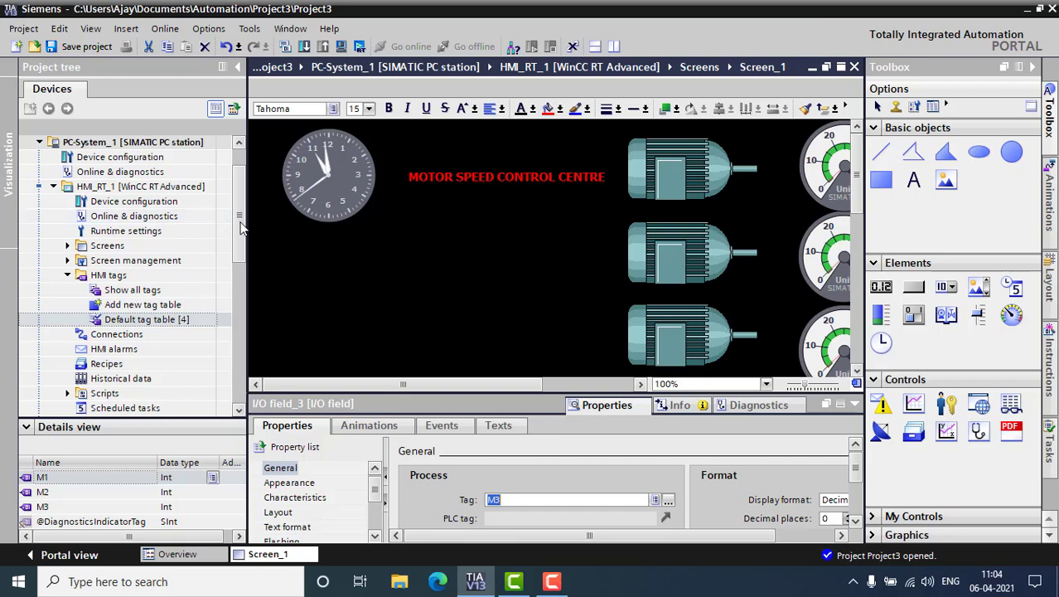
drag(240, 224, 242, 238)
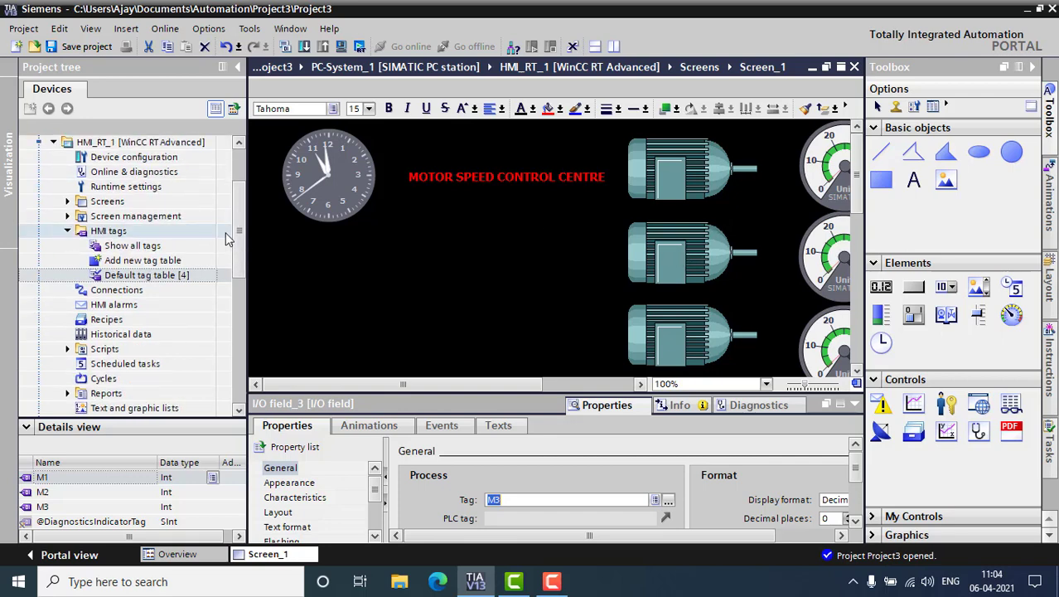
Open the Recipes editor and create recipe HINGING with display name HINGING
double_click(115, 325)
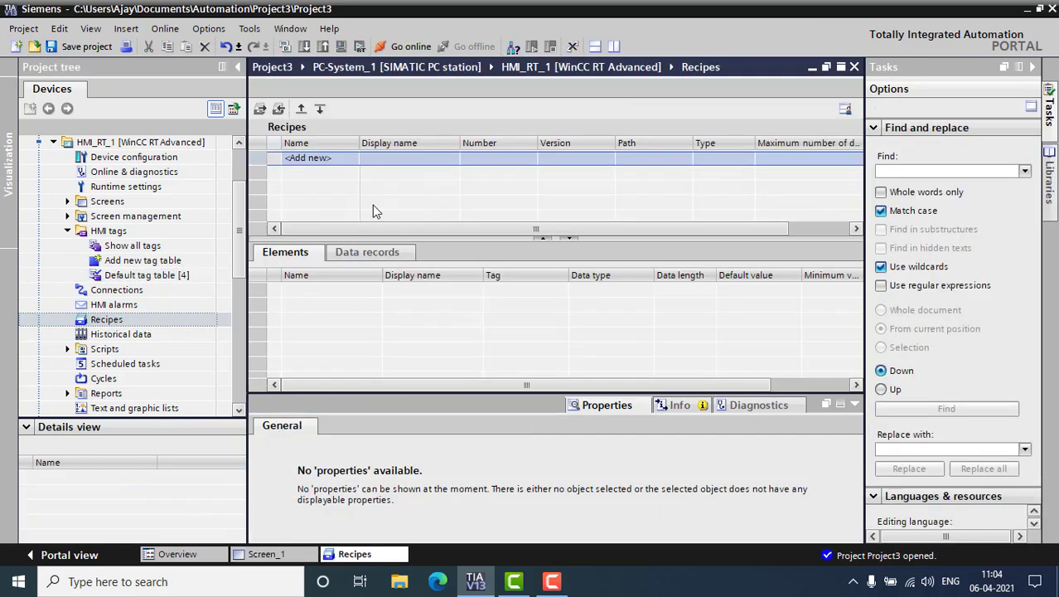
double_click(309, 158)
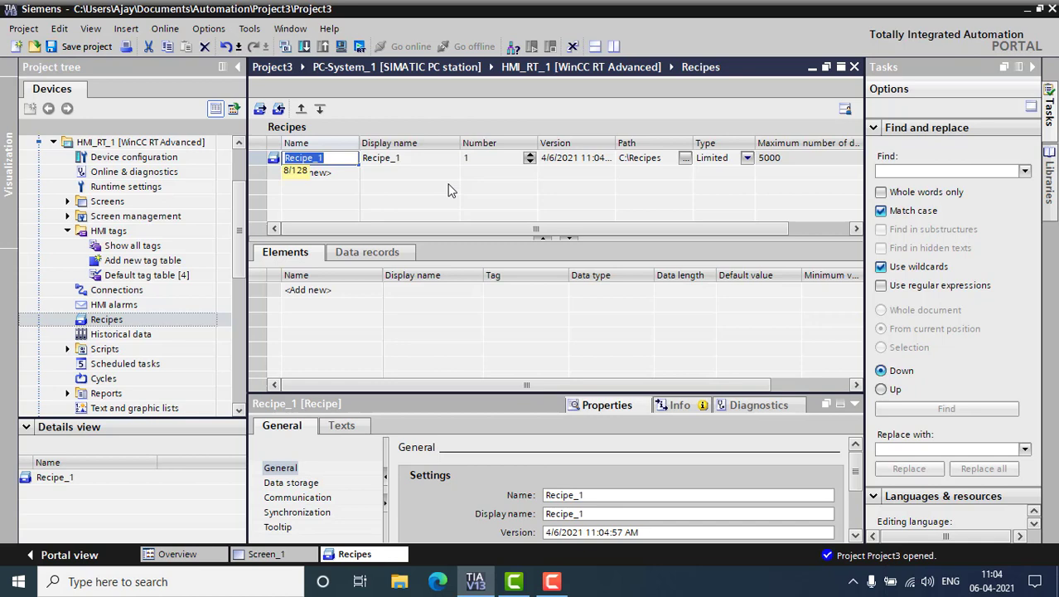
text(HINGING)
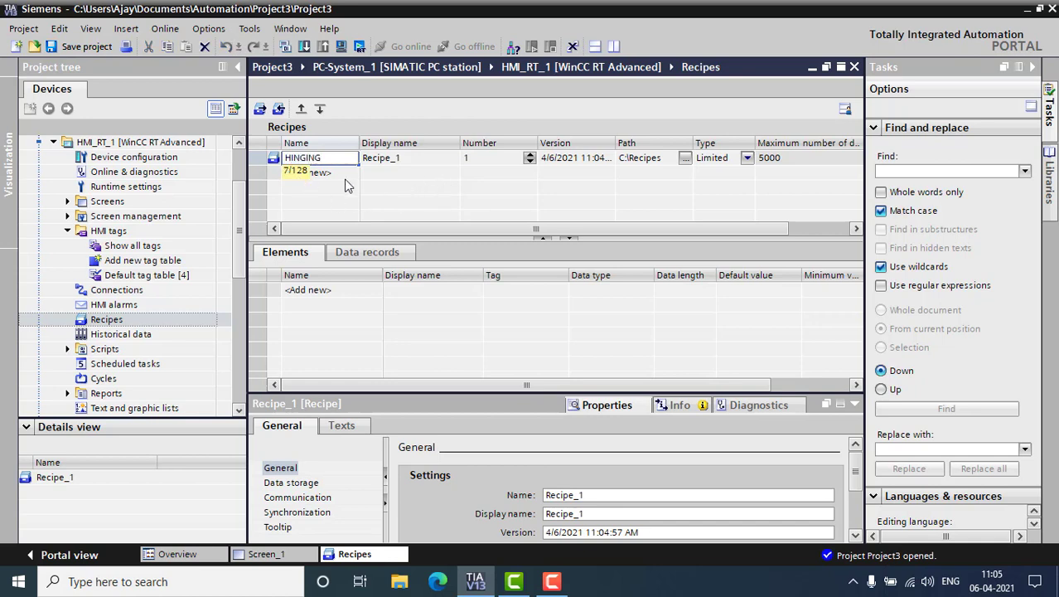
click(383, 158)
text(H)
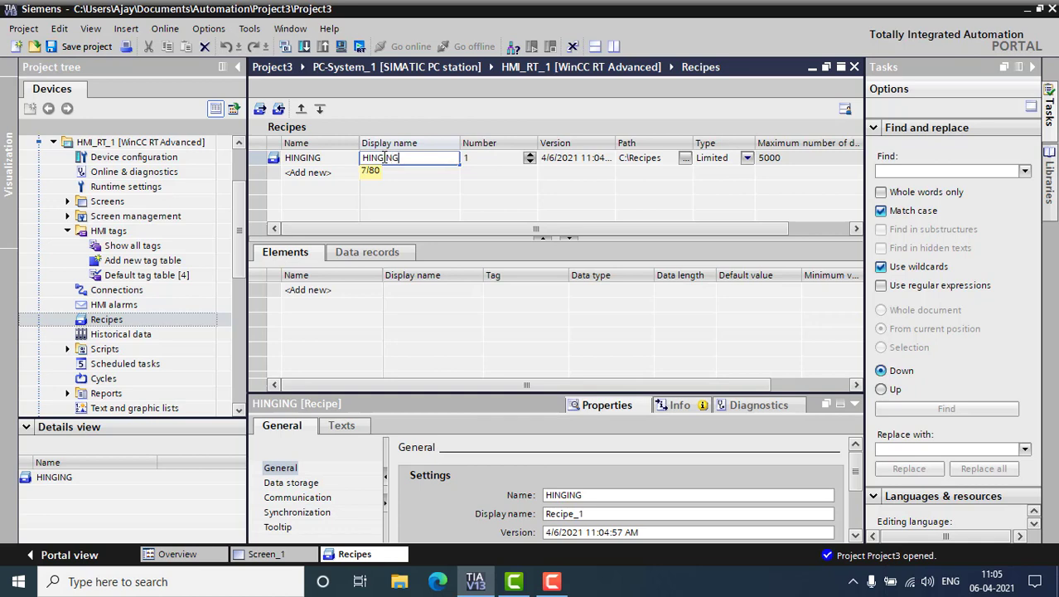
text(INGING)
key(Return)
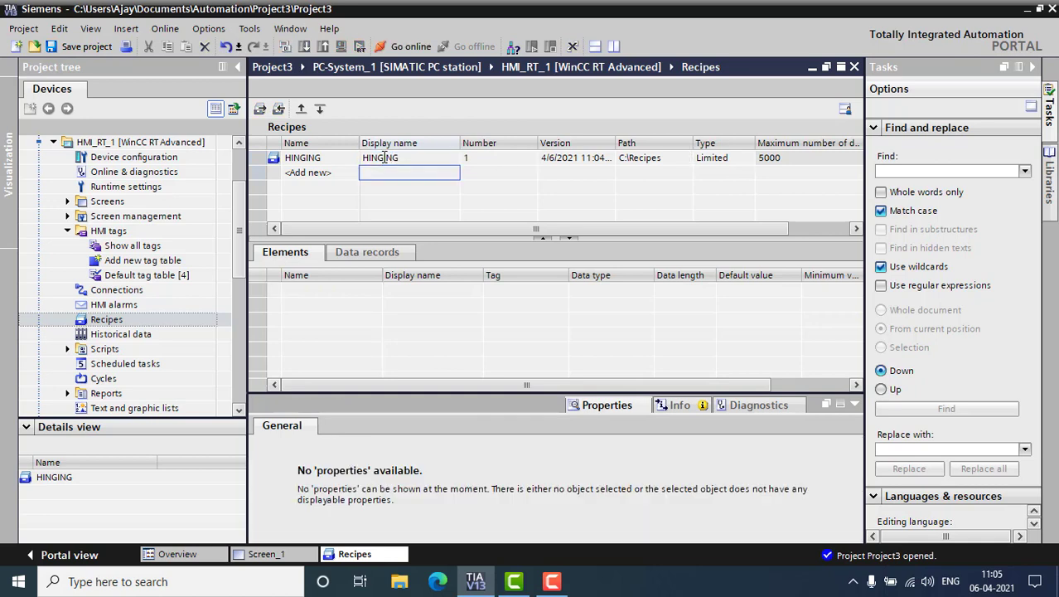
Add a second recipe named FULL LOAD and enter its display name FULL LOAD
click(325, 174)
click(326, 173)
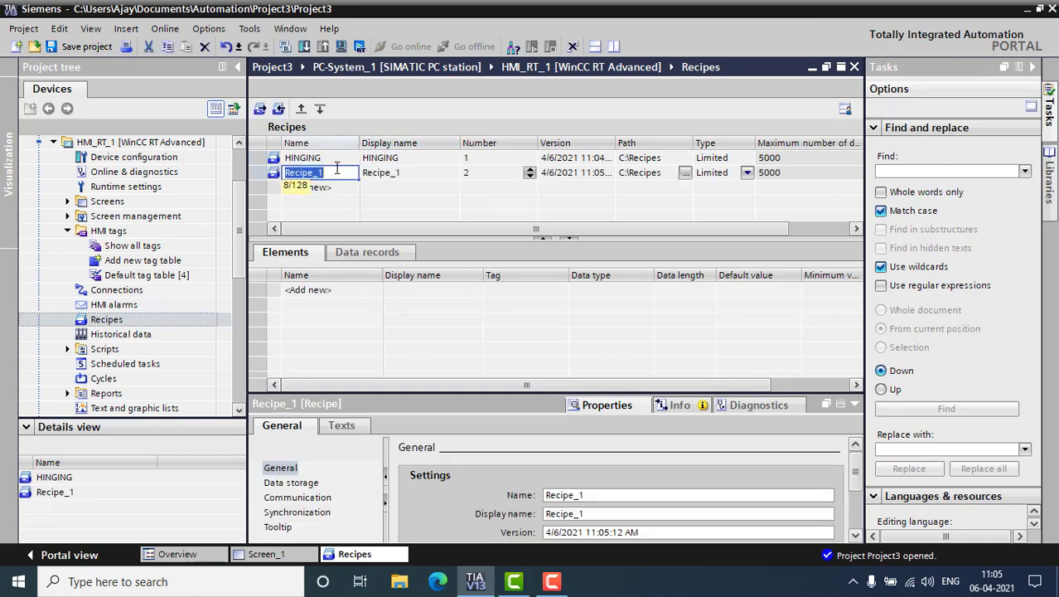
text(FULL)
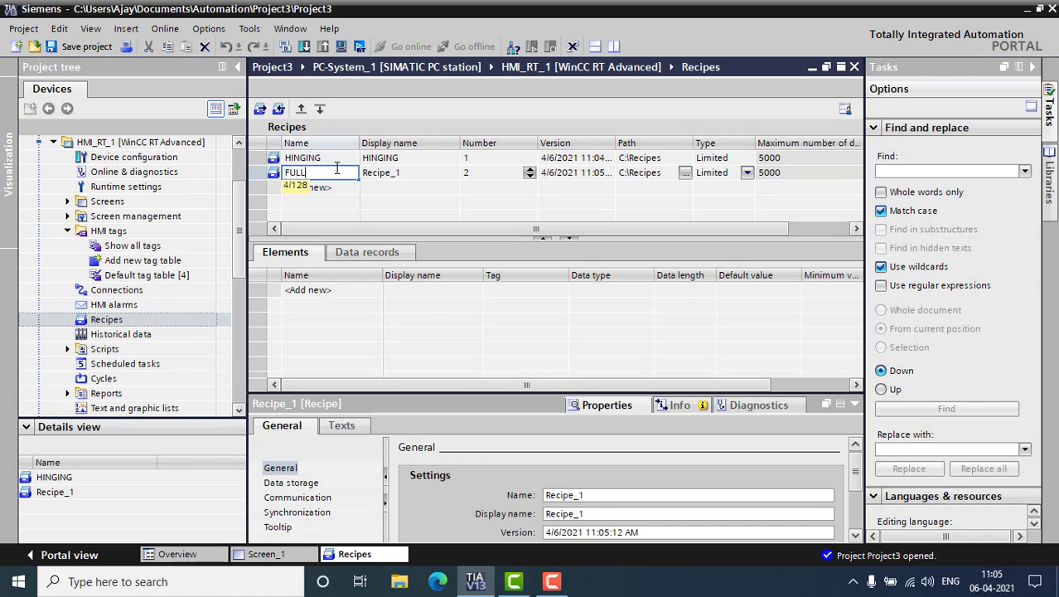
text( LOQAD)
key(BackSpace)
key(BackSpace)
text(D)
key(Return)
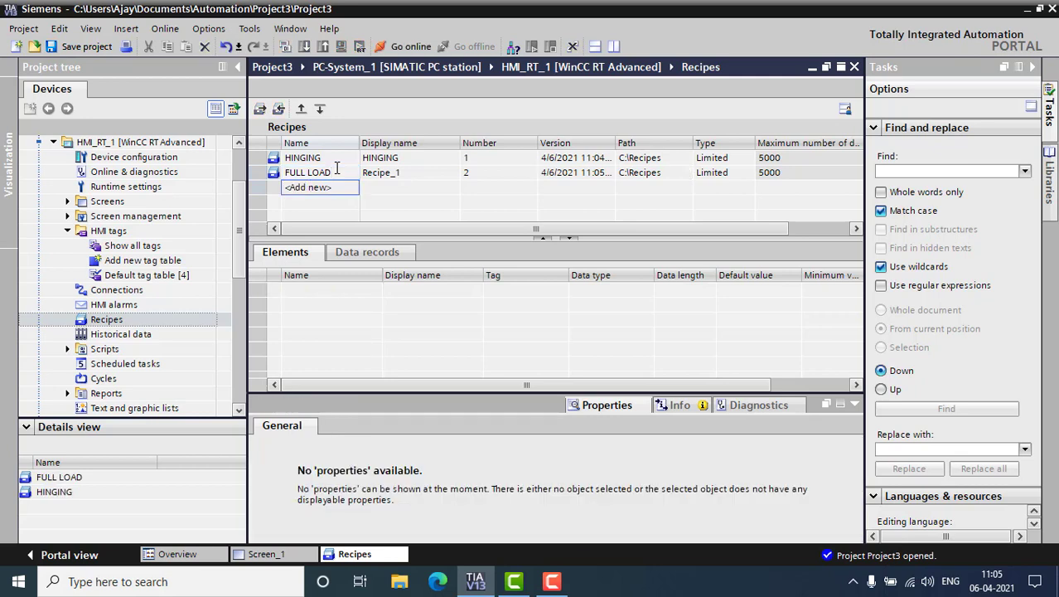
double_click(412, 173)
text(FULL LOAD)
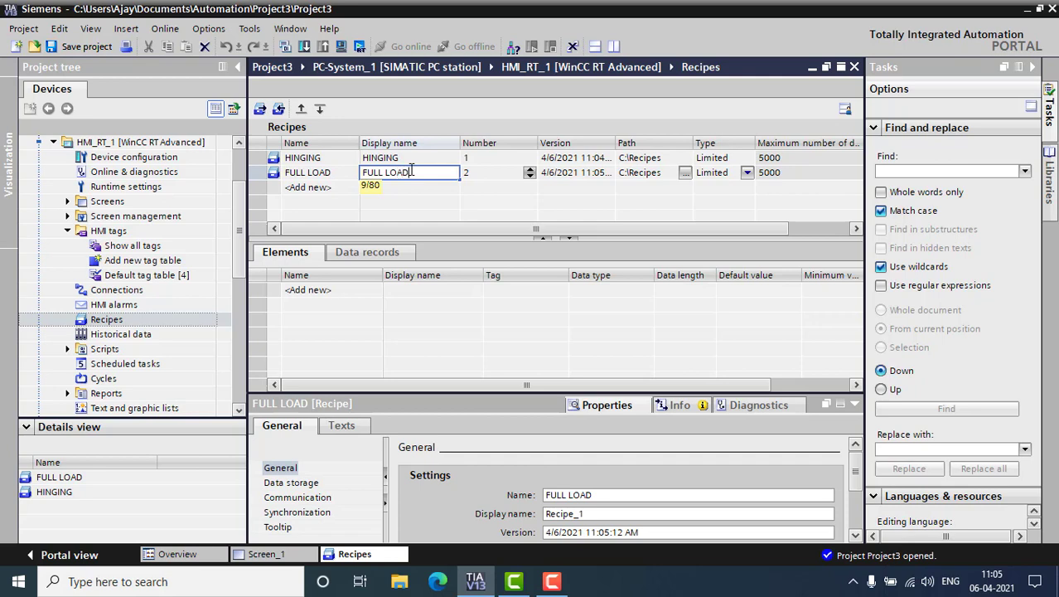
Add elements M1, M2 and M3 to the HINGING recipe
click(315, 160)
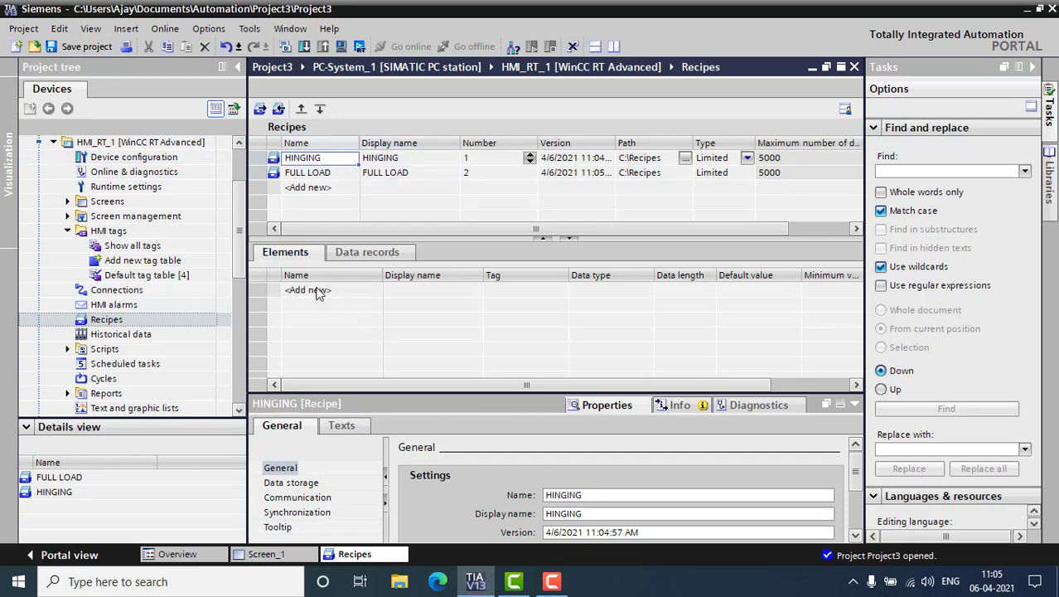
double_click(317, 291)
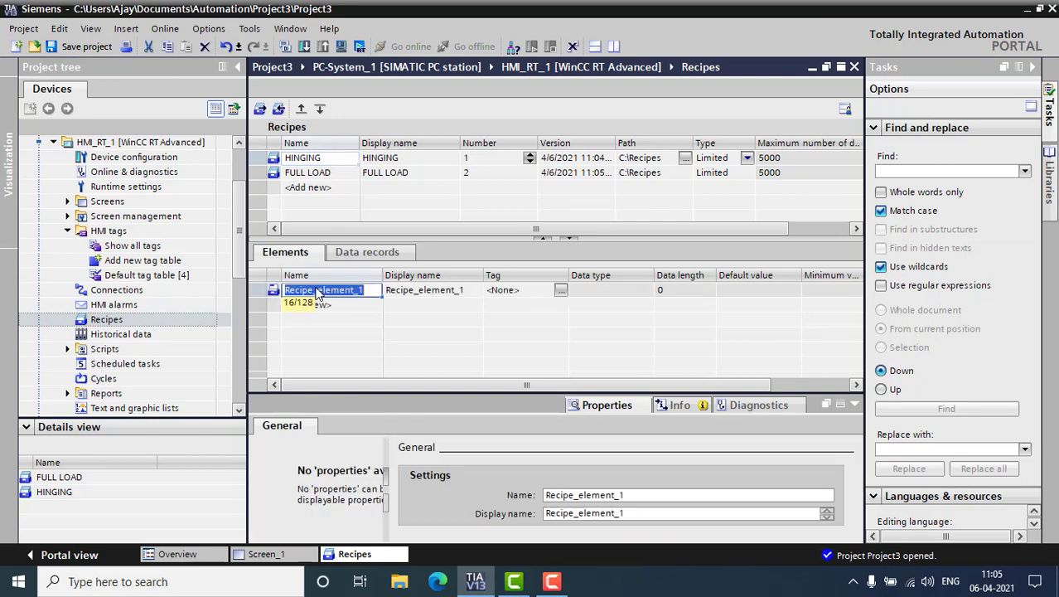
text(M)
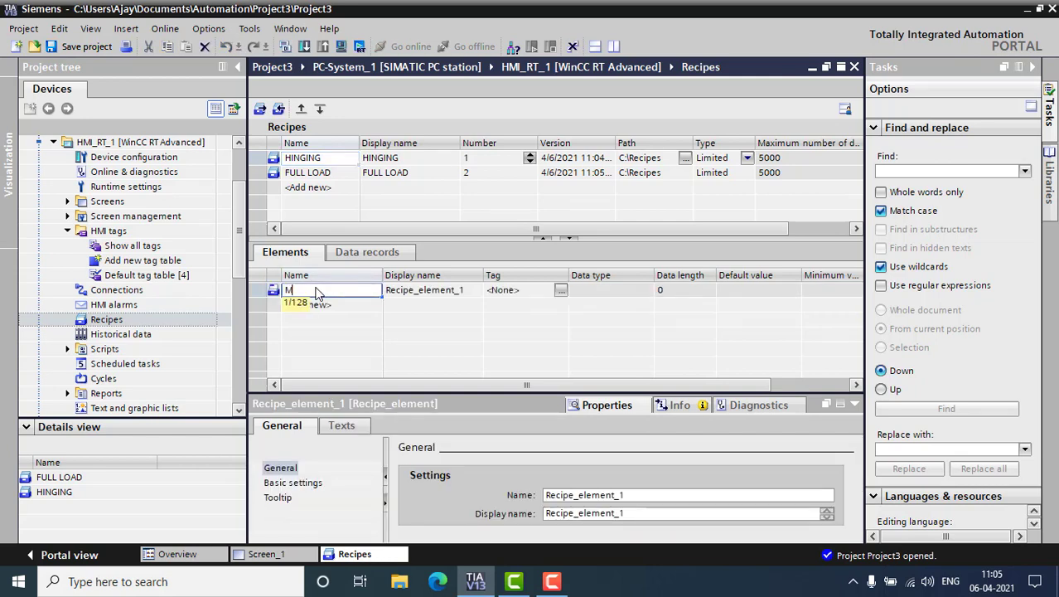
text(1)
key(Return)
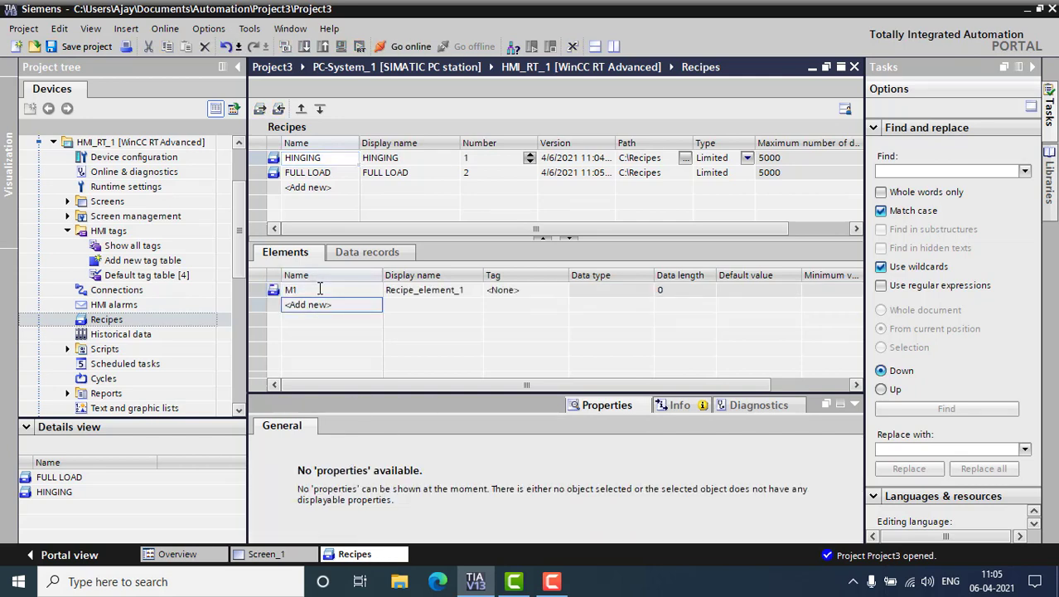
key(Return)
key(Return)
key(Return)
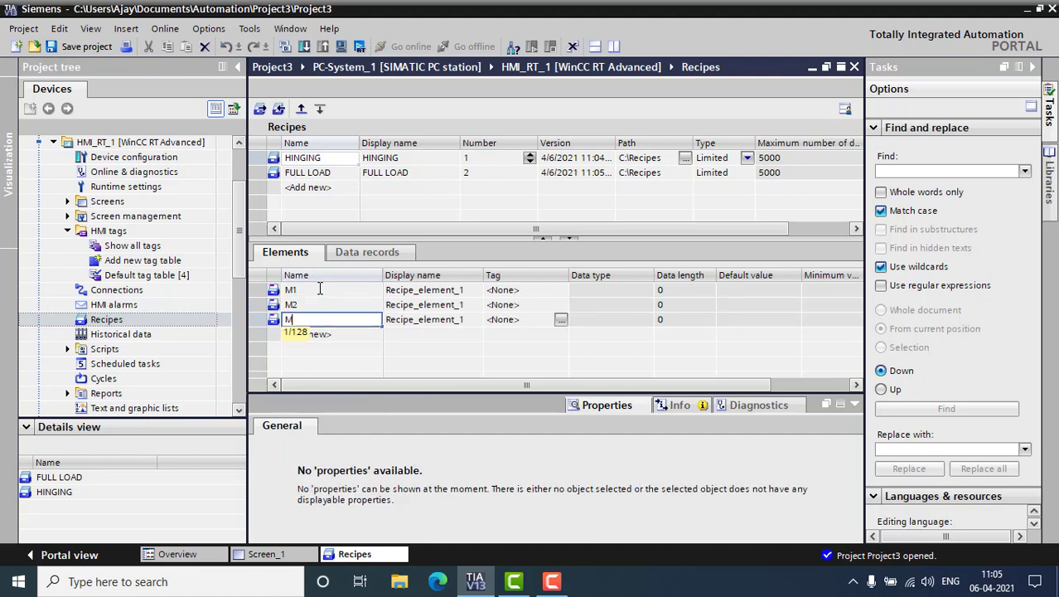
key(Return)
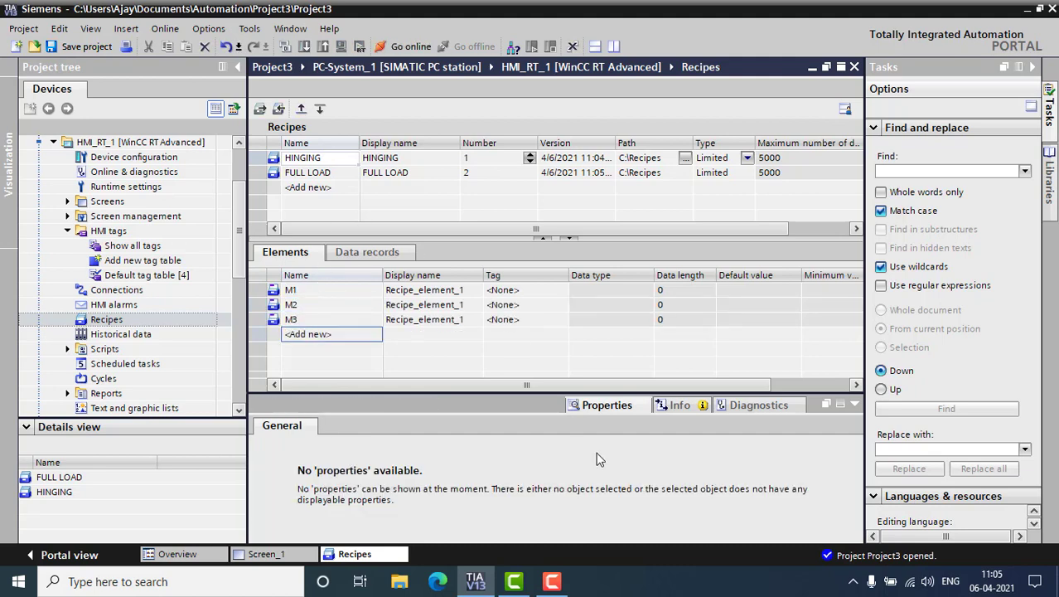
Link elements M1, M2 and M3 to tags M1, M2 and M3
click(527, 292)
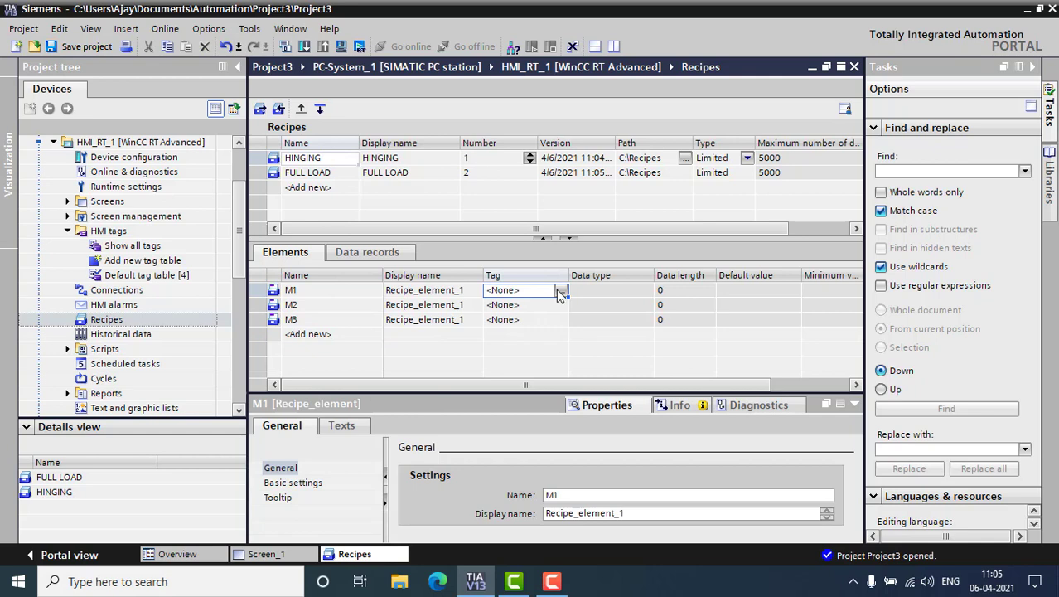
click(560, 292)
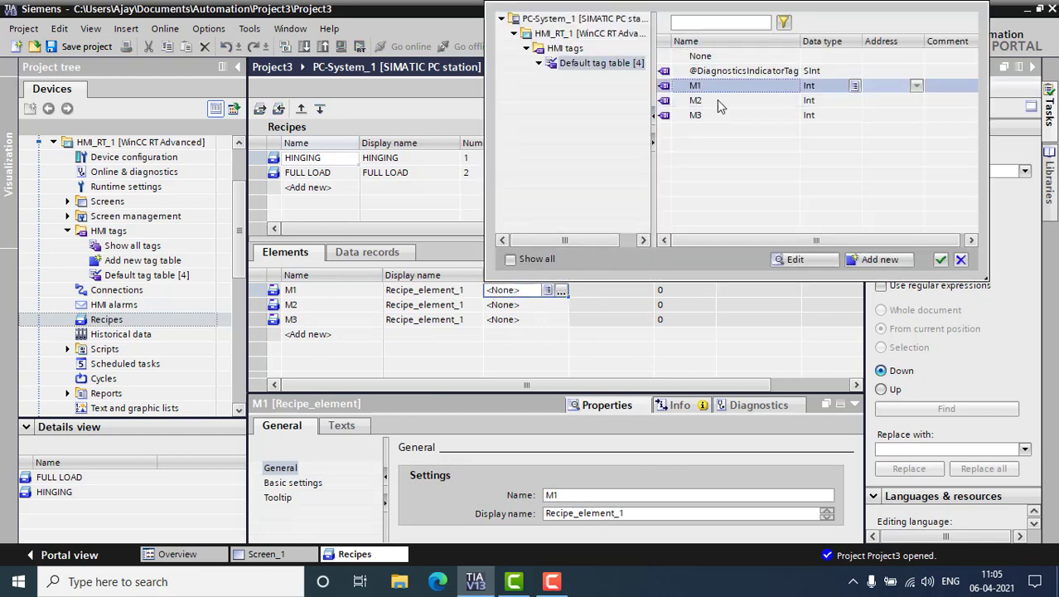
click(939, 259)
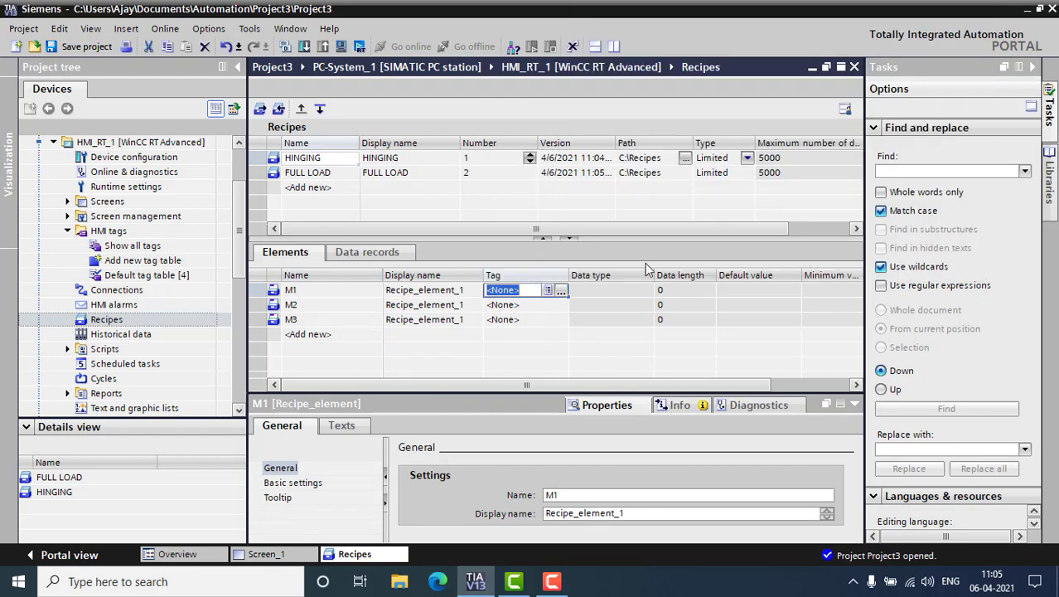
click(501, 306)
text(M2)
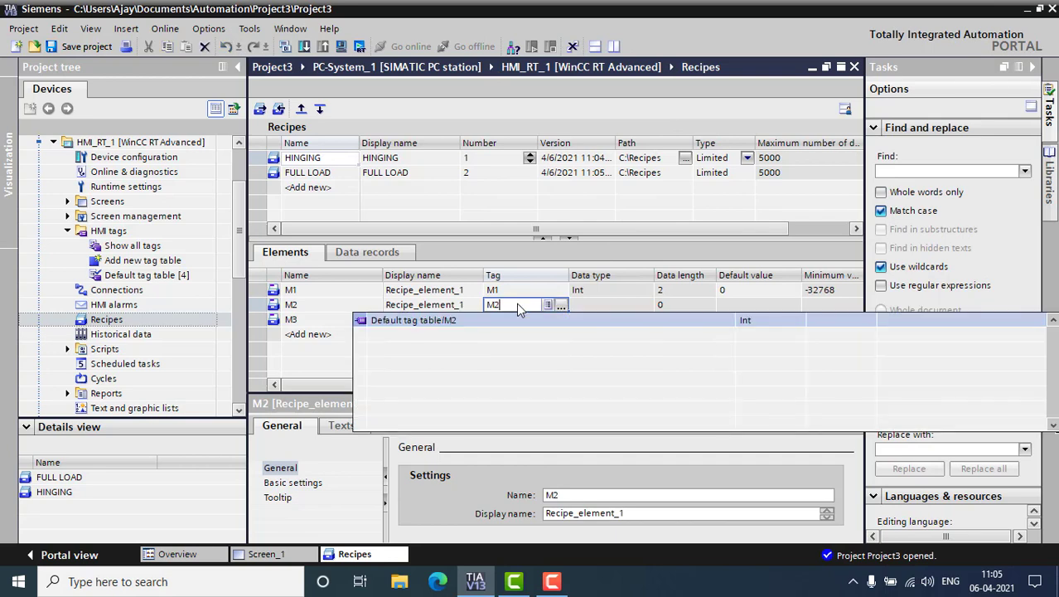
key(Return)
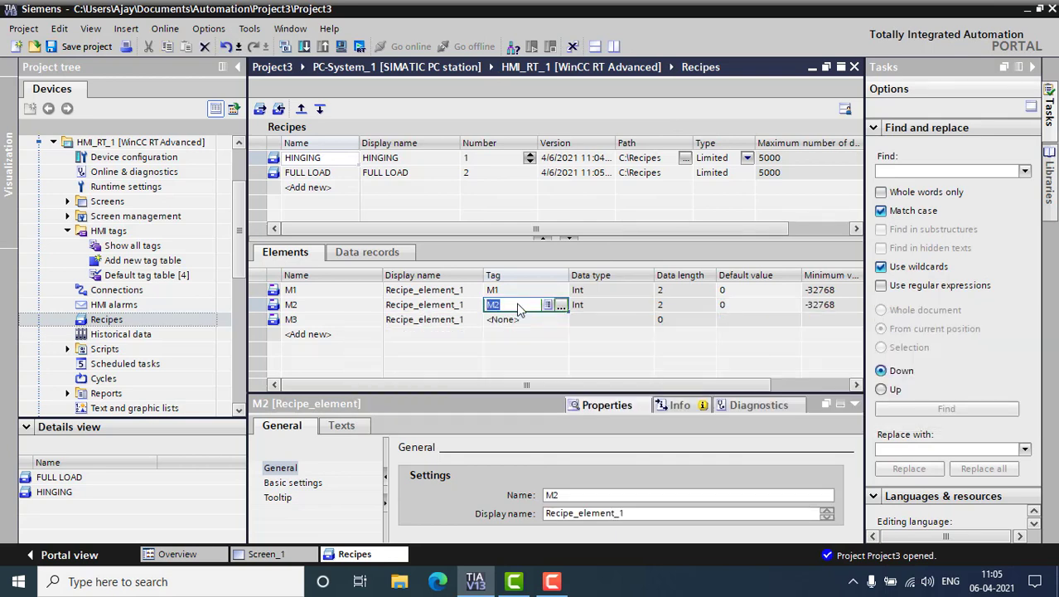
key(Return)
text(M3)
key(Return)
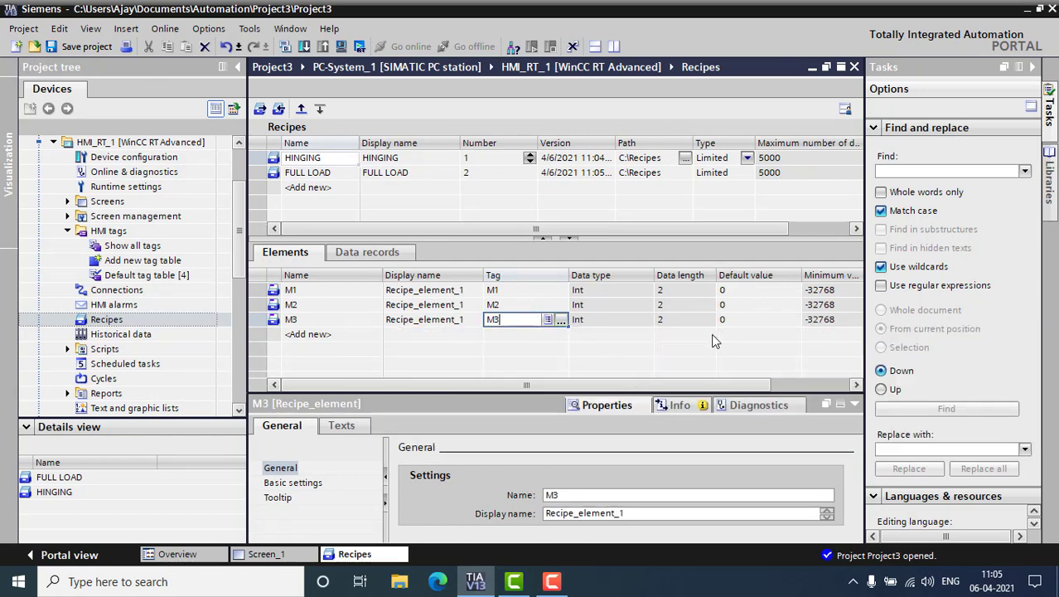
Enter default values 25 for M1 and 15 for M2
click(741, 295)
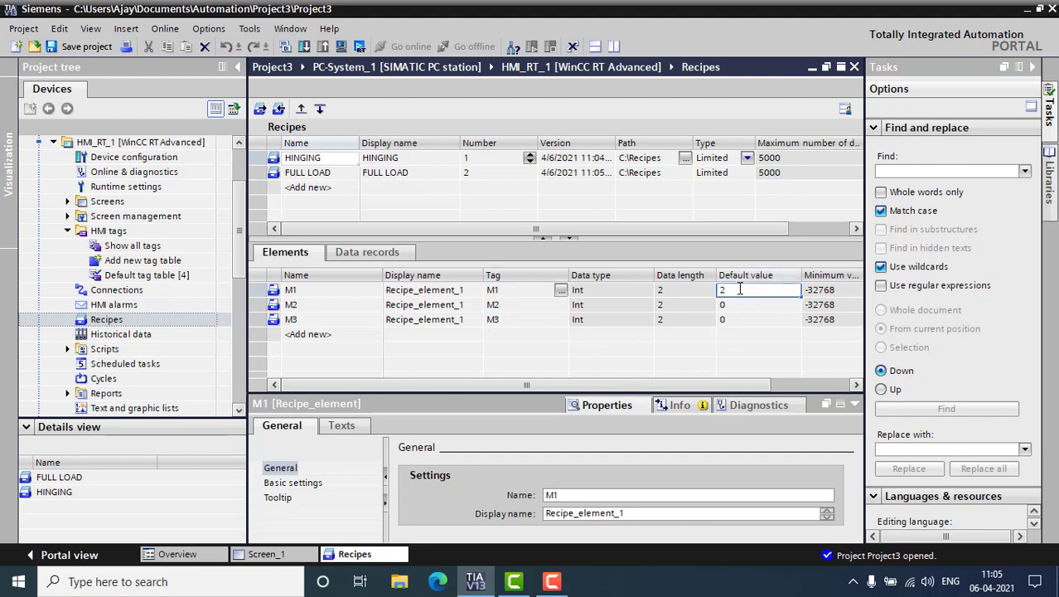
click(743, 305)
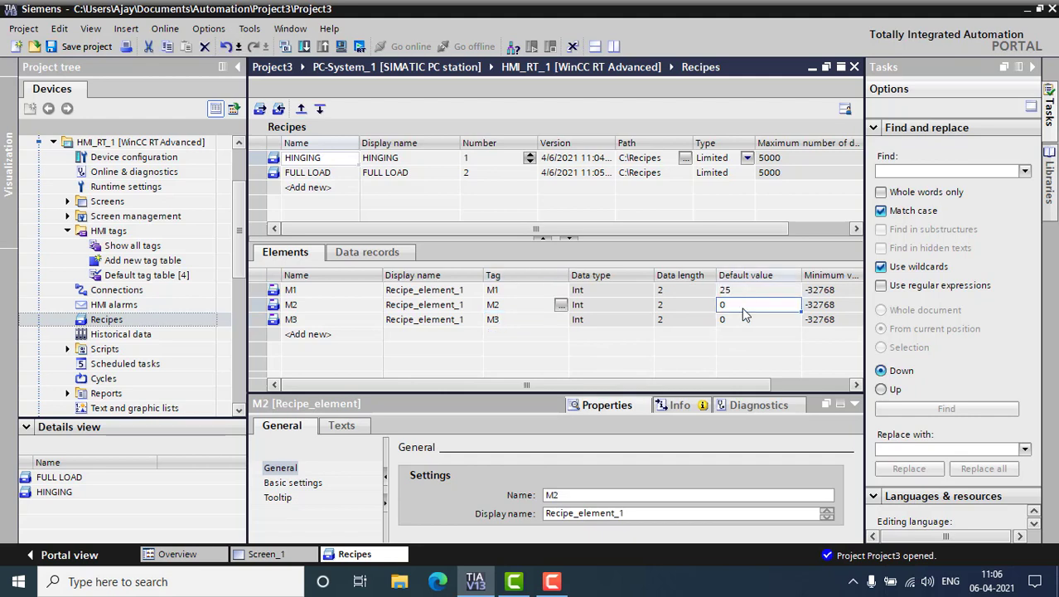
text(15)
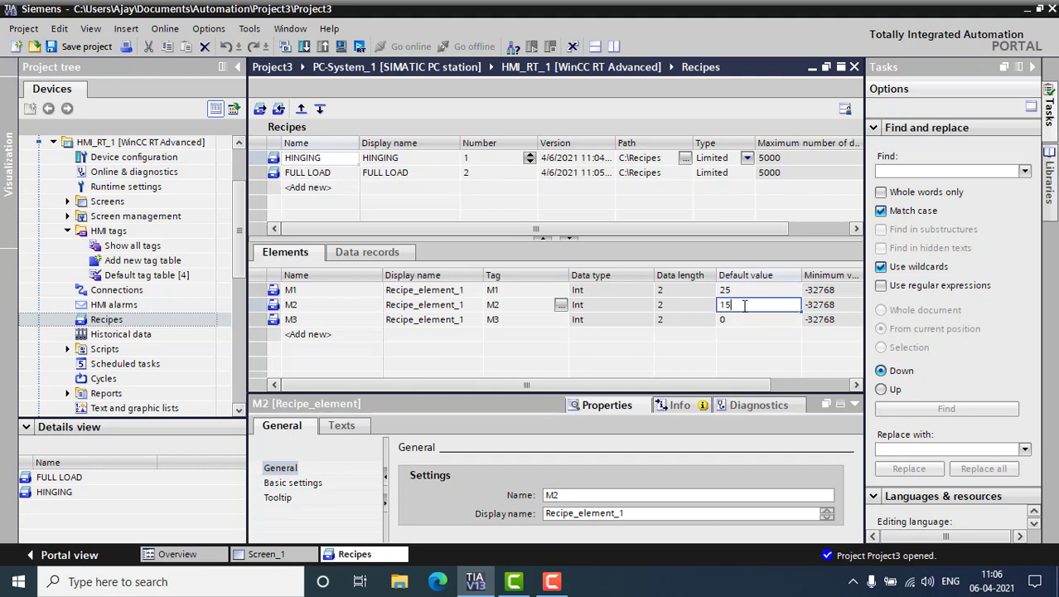
key(Return)
Finish HINGING's M3 default of 35, then add elements M1, M2, M3 to FULL LOAD
text(35)
key(Return)
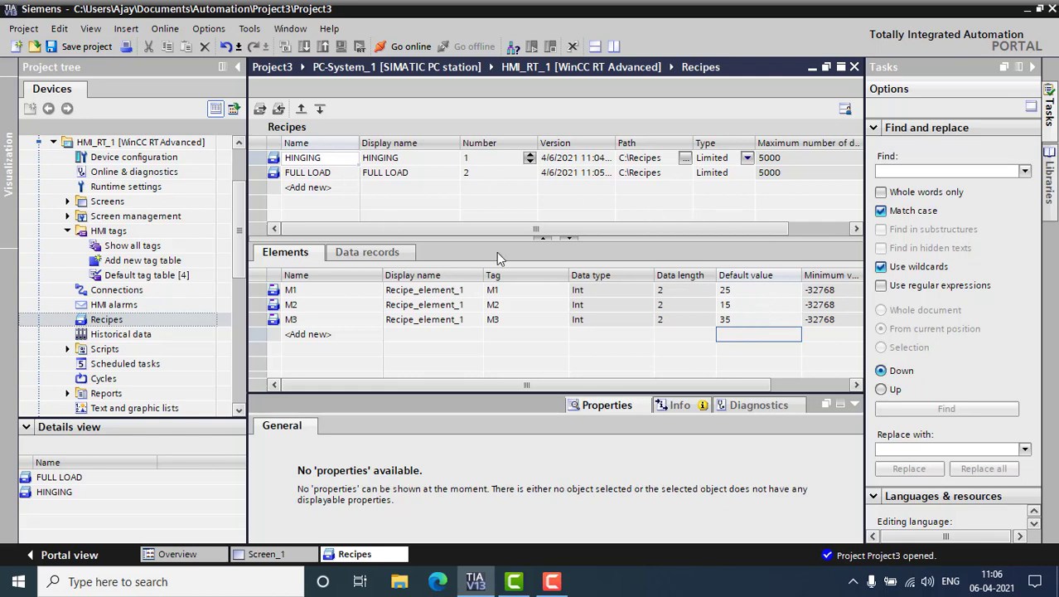
click(275, 176)
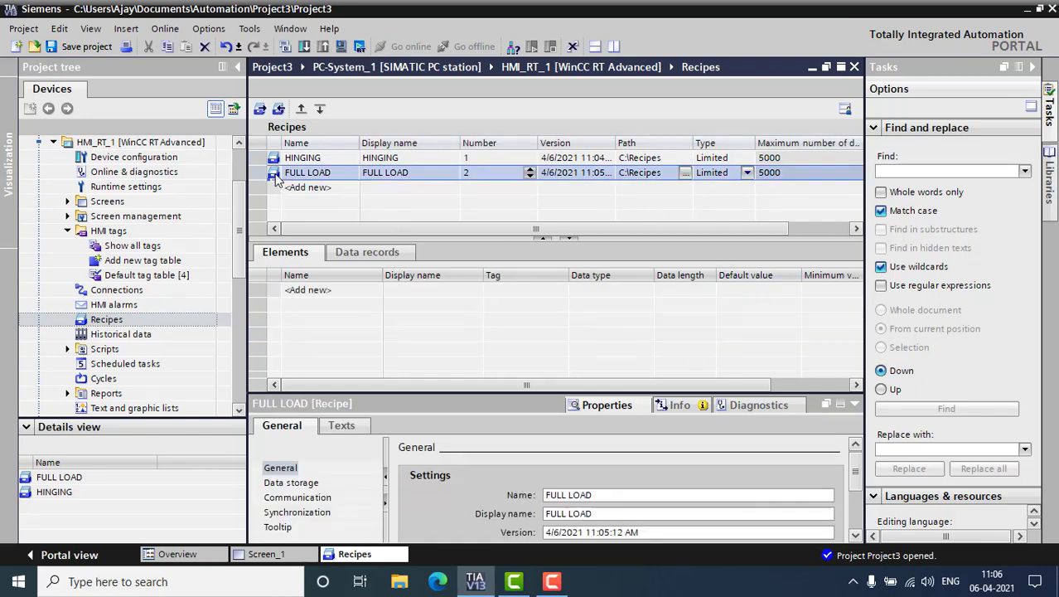
click(305, 291)
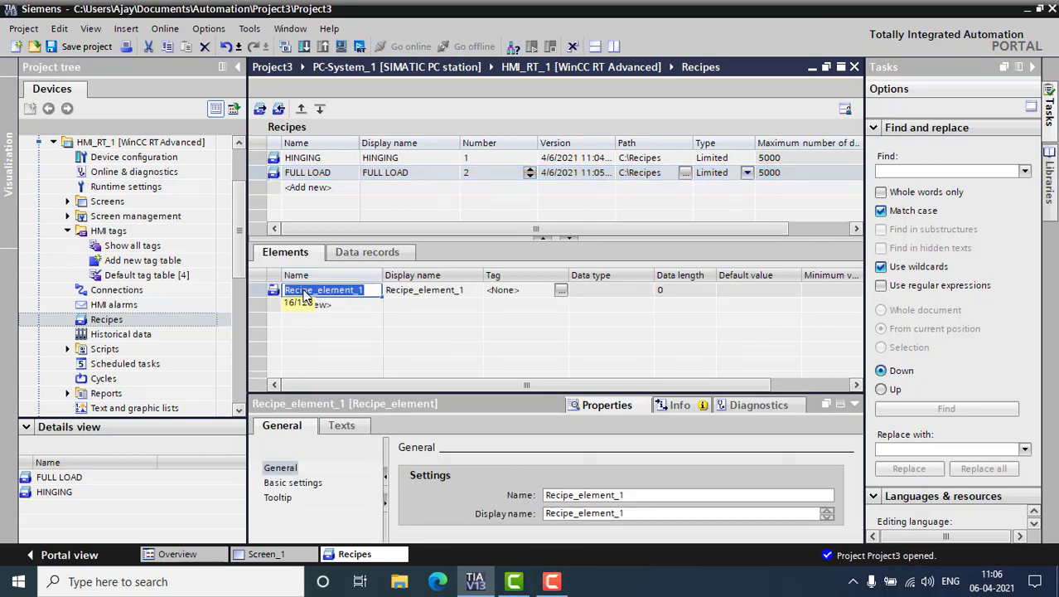
text(M1)
key(Return)
text(M)
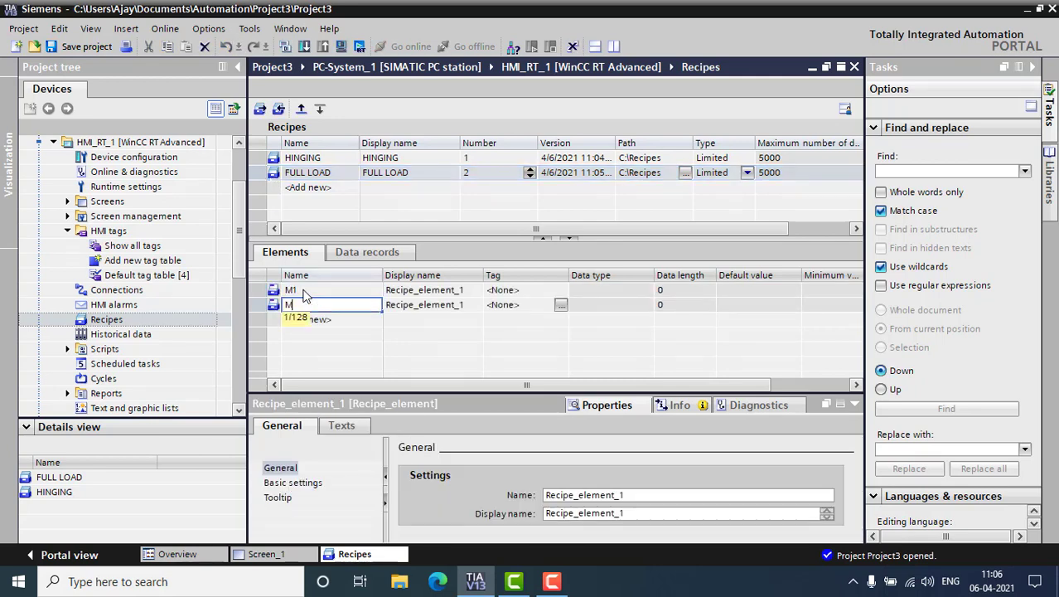
text(2)
key(Return)
text(M)
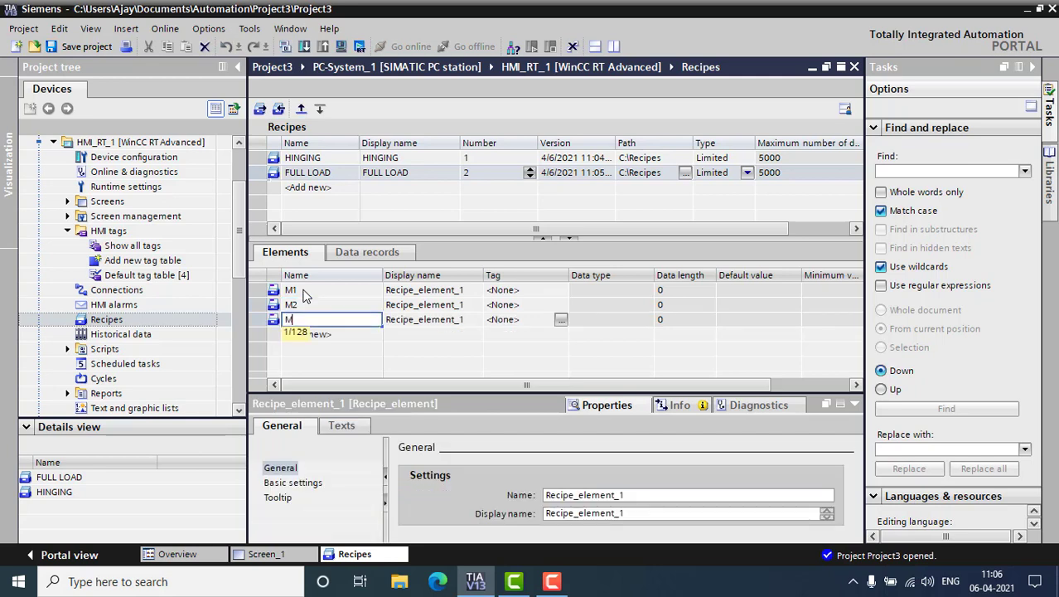
text(3)
key(Return)
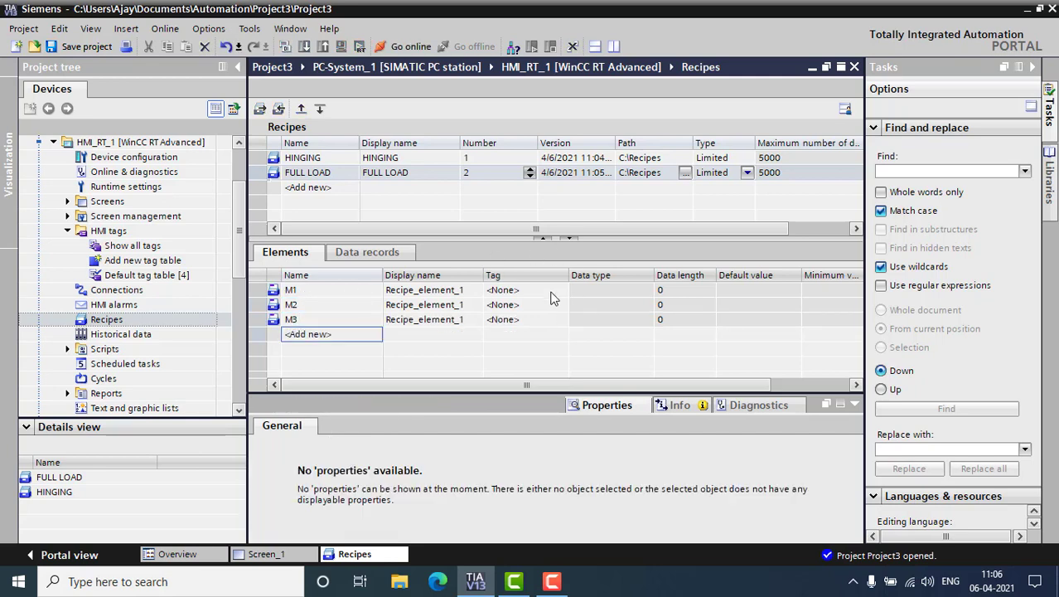
Assign tags M1, M2 and M3 to the FULL LOAD elements
click(548, 292)
click(539, 293)
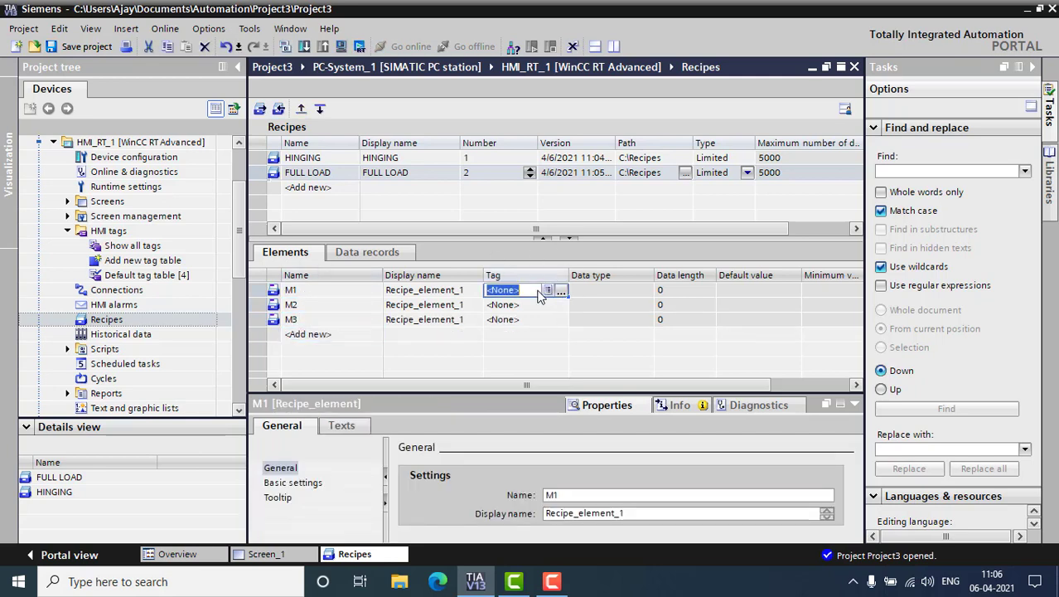
text(M1)
key(Return)
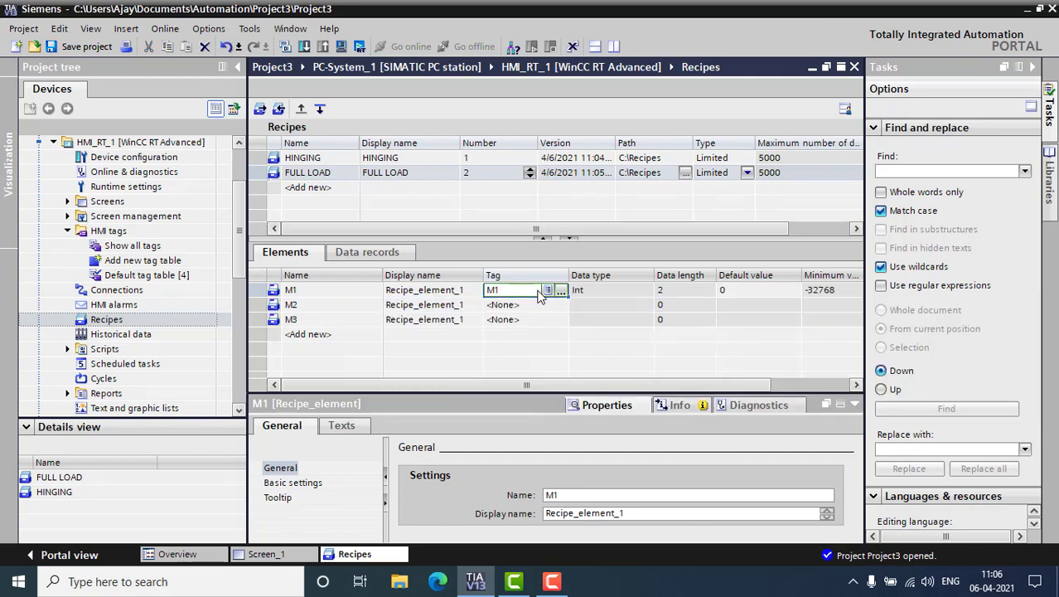
key(Return)
text(M2)
key(Return)
key(Return)
text(M3)
Enter FULL LOAD default values 40, 45 and 38
key(Return)
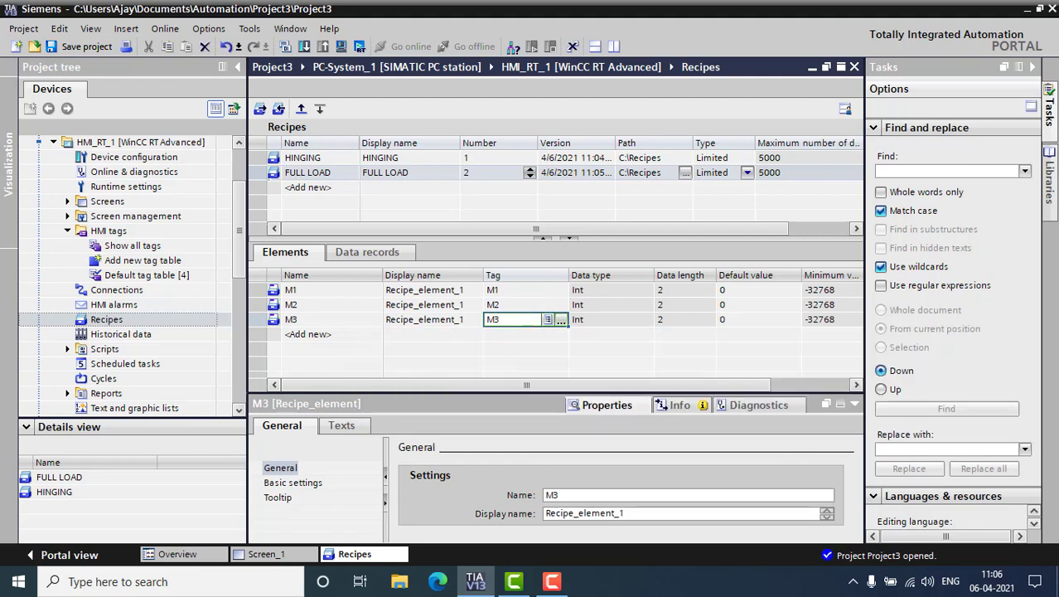
click(756, 290)
click(755, 290)
text(4)
key(Return)
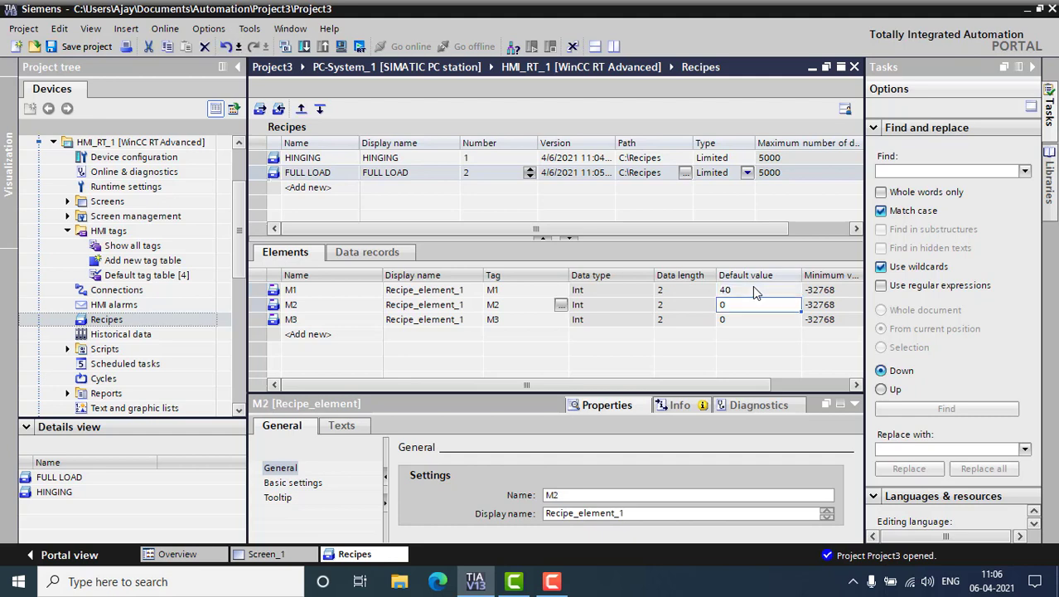
text(45)
key(Return)
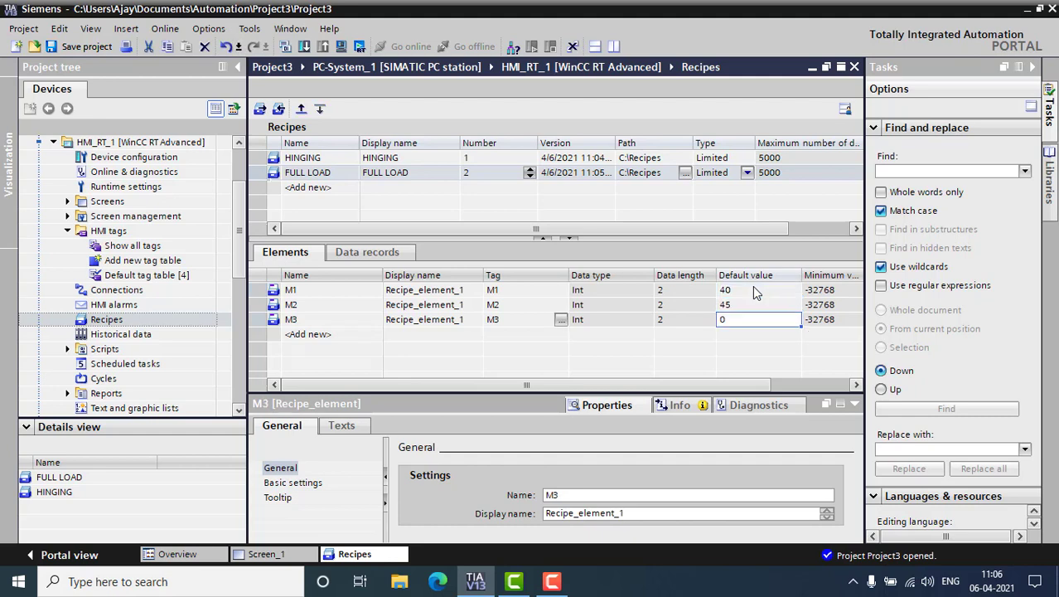
text(38)
key(Return)
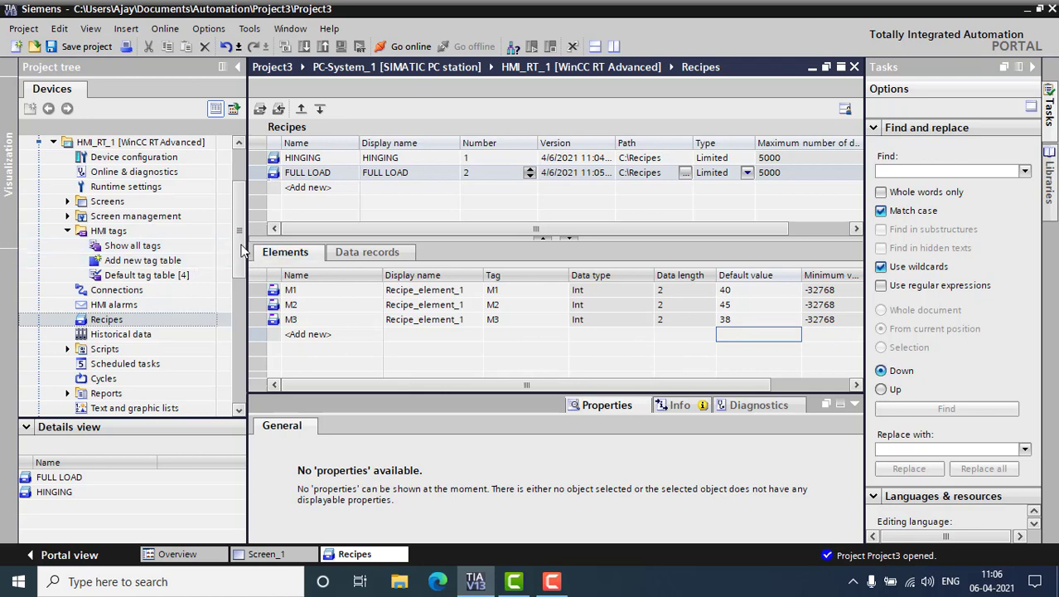
scroll(241, 203, up, 2)
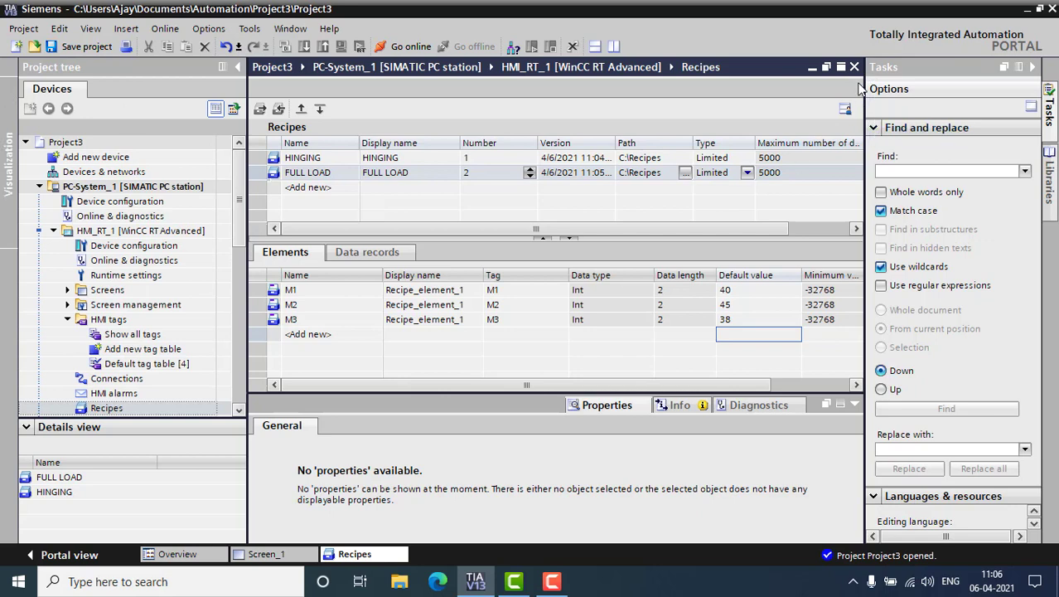
Close the Recipes editor and show the EMERGENCY STOP button's Events properties
click(855, 66)
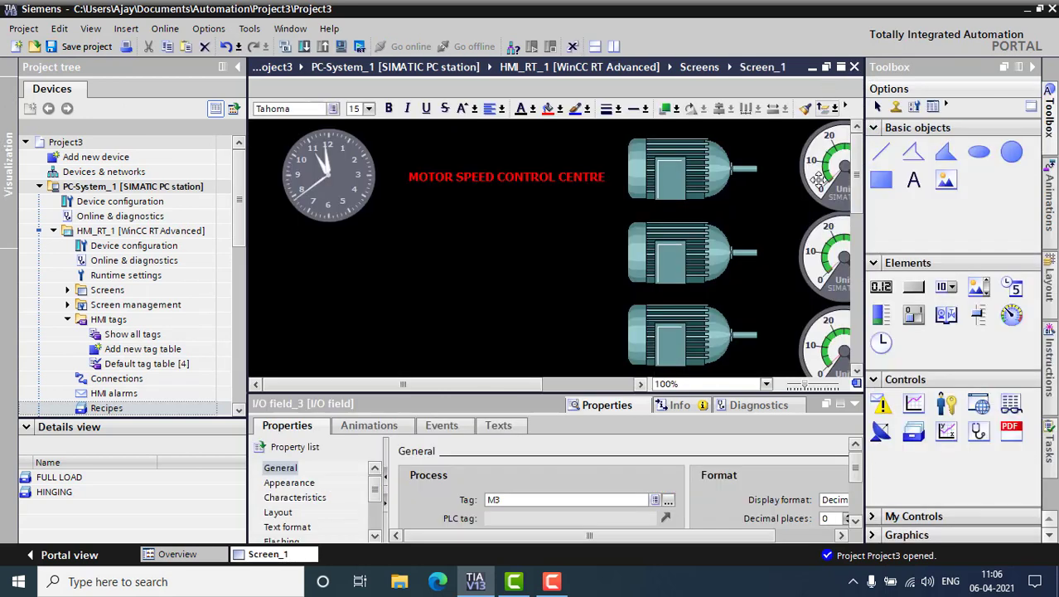
drag(860, 199, 860, 253)
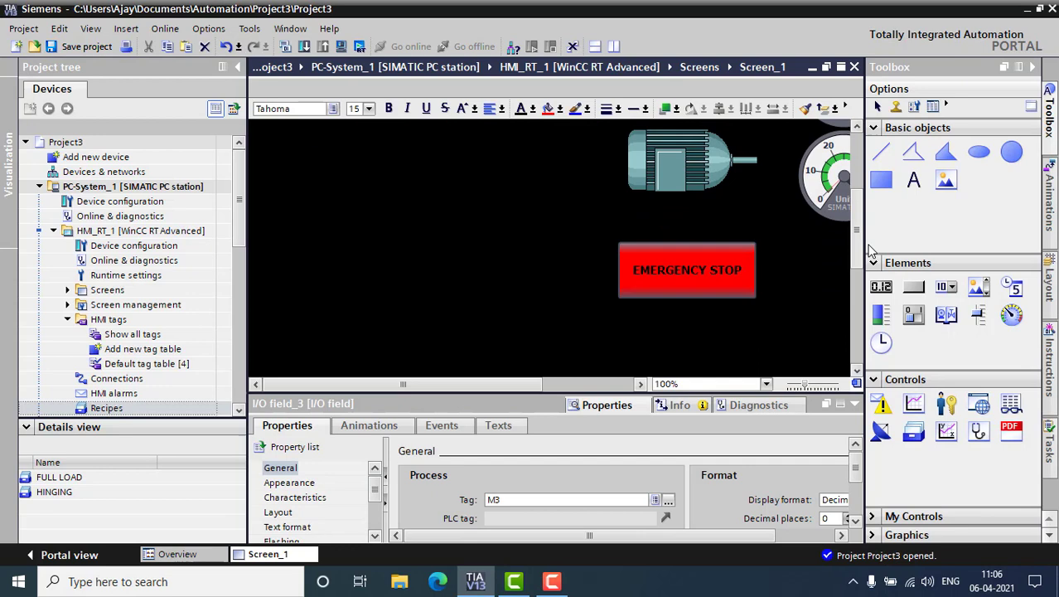
right_click(680, 287)
click(717, 527)
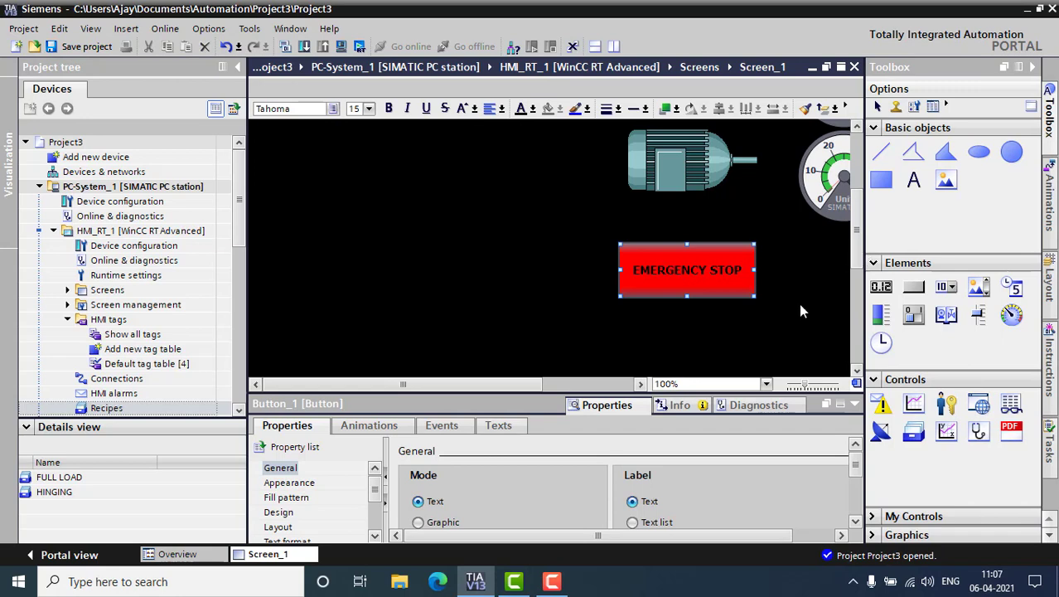
click(441, 426)
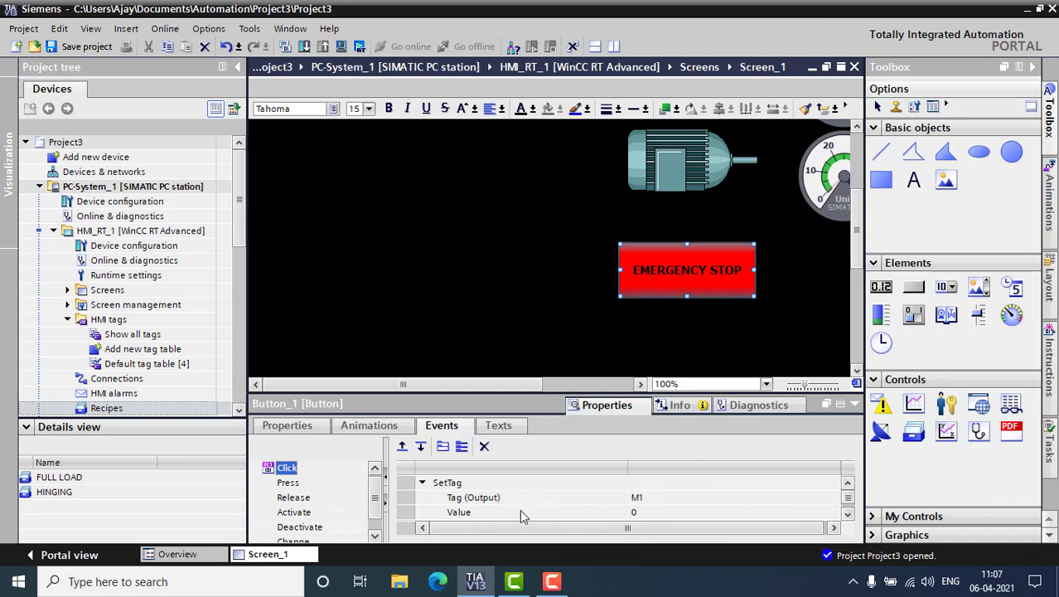
Review the Click event's SetTag functions setting tags M2 and M3 to 0
click(849, 516)
click(849, 516)
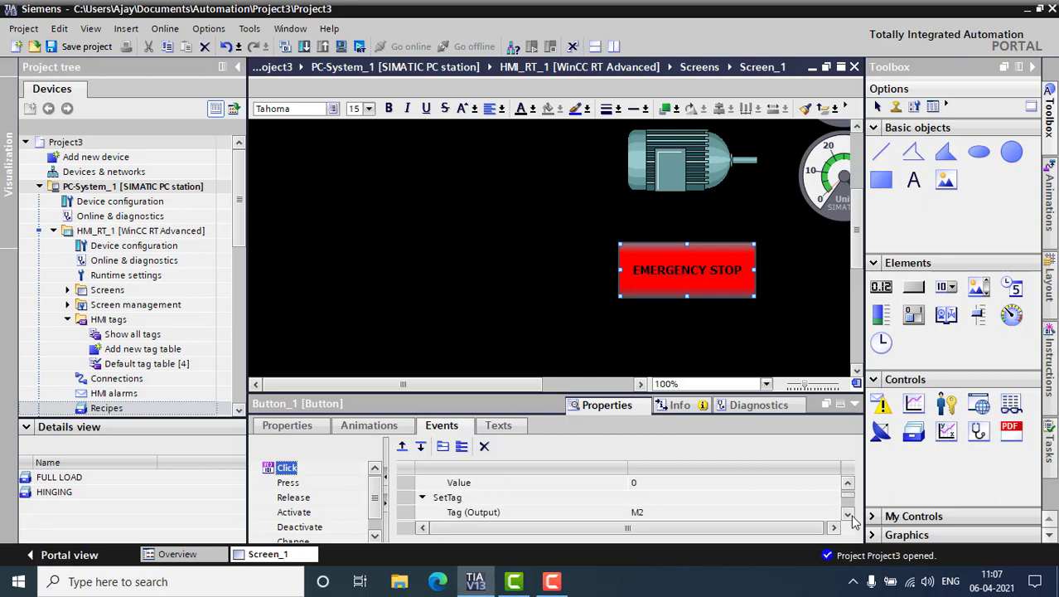
click(849, 516)
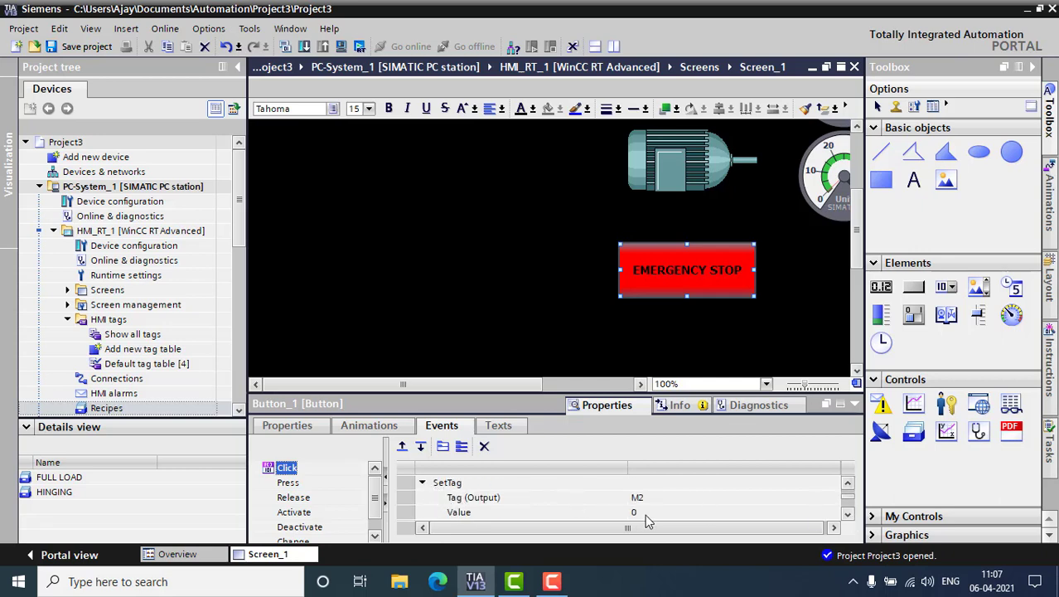
click(848, 515)
click(848, 516)
click(848, 516)
click(848, 515)
click(848, 516)
click(848, 516)
click(442, 496)
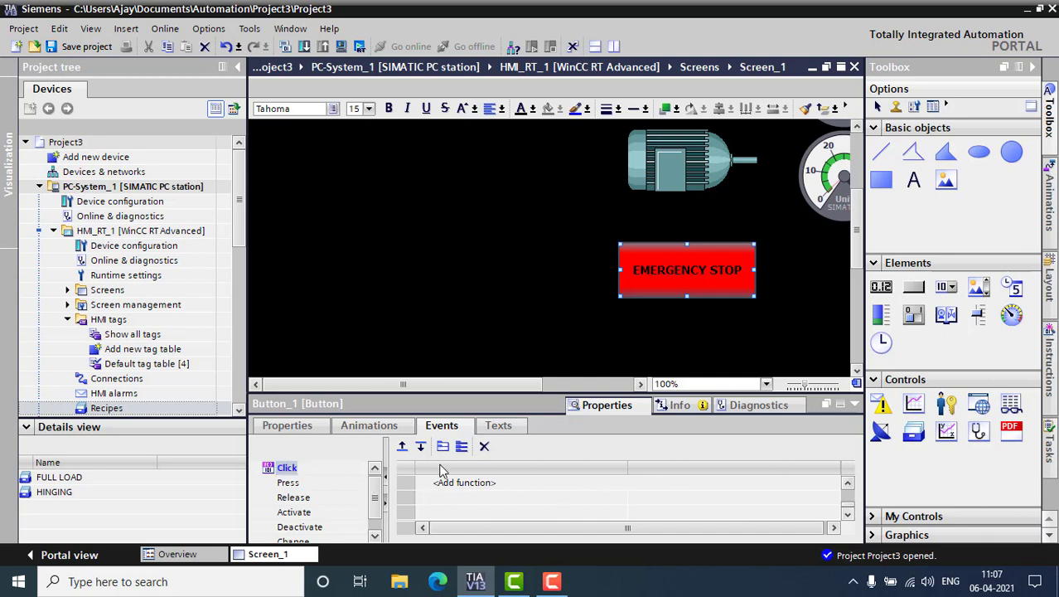
click(479, 487)
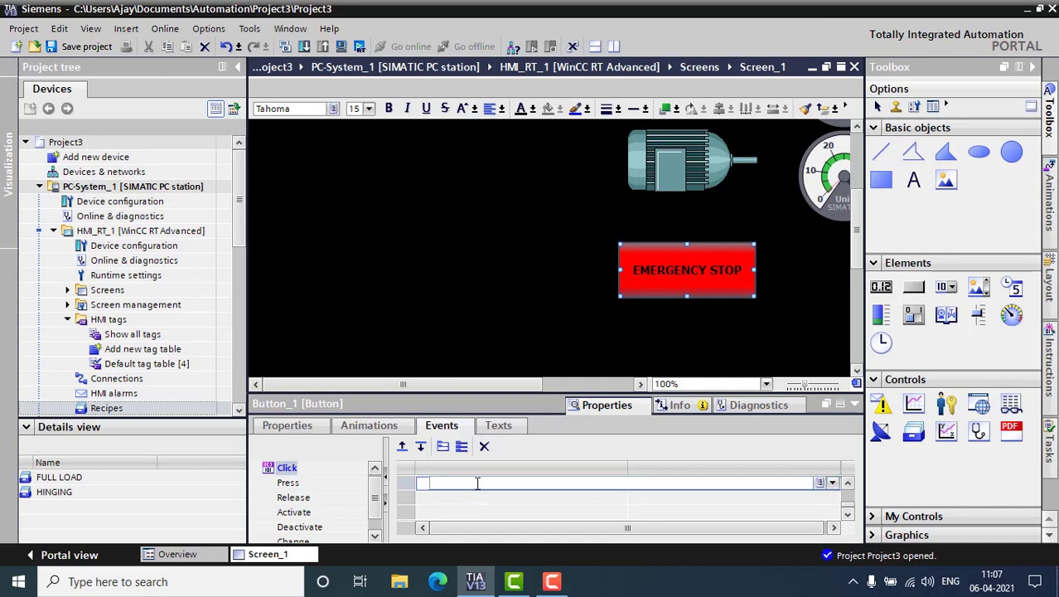
text(STR)
key(BackSpace)
text(ET)
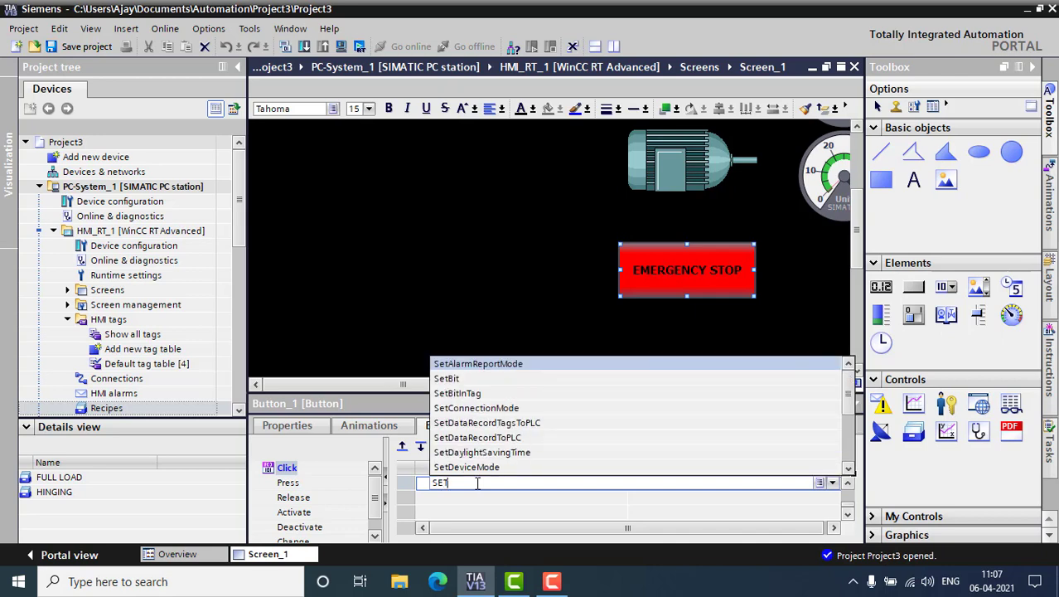
text(T)
click(483, 369)
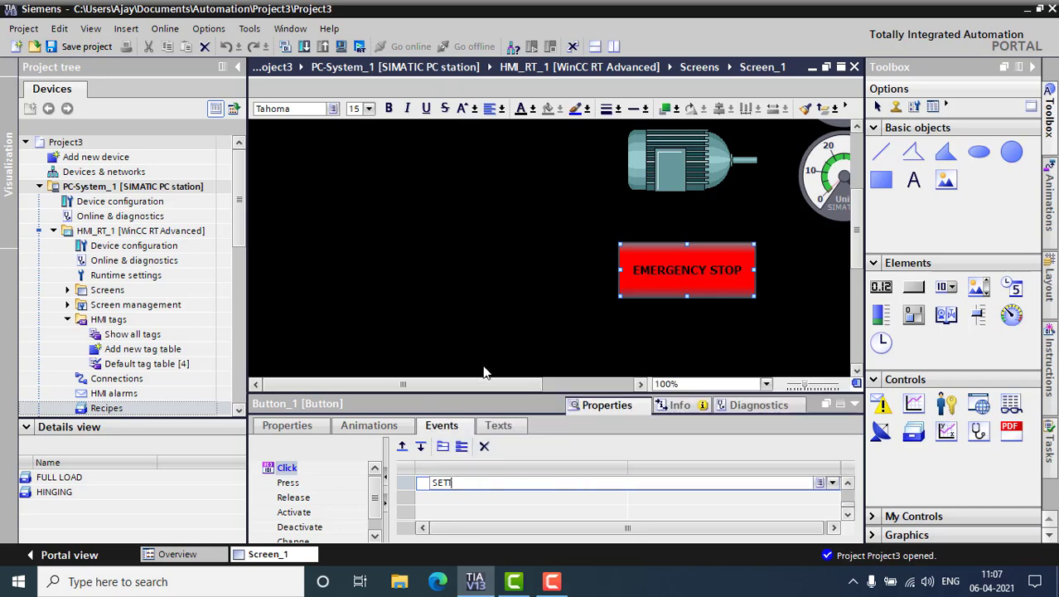
click(821, 500)
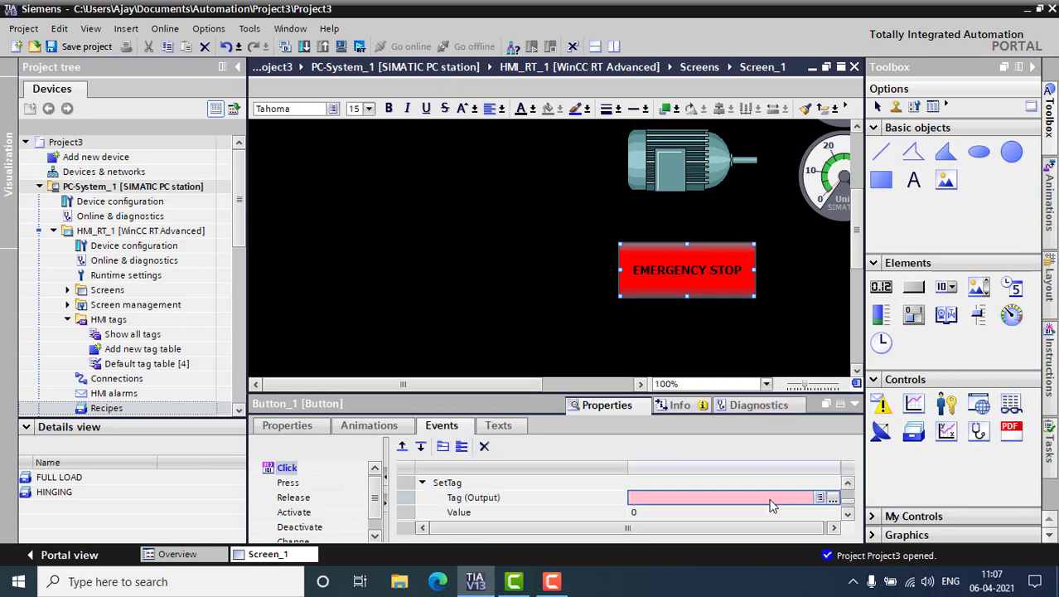
click(832, 498)
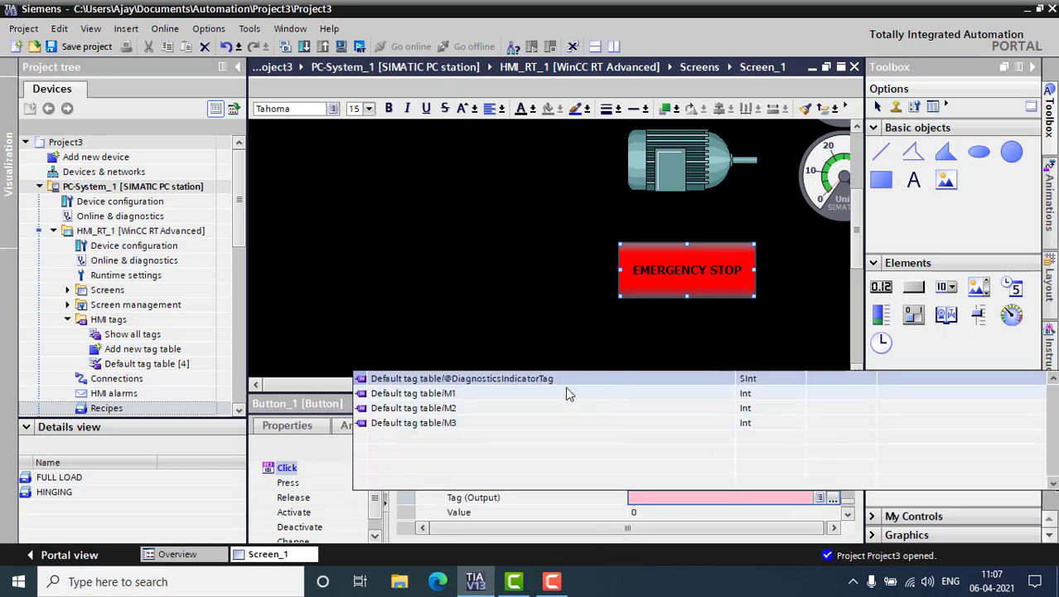
click(527, 365)
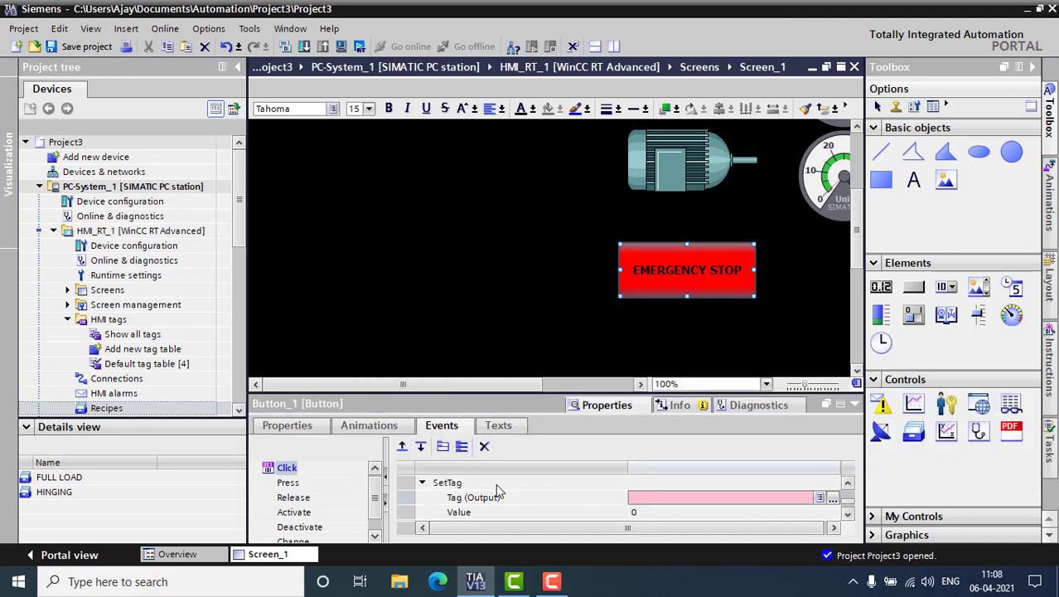
click(440, 487)
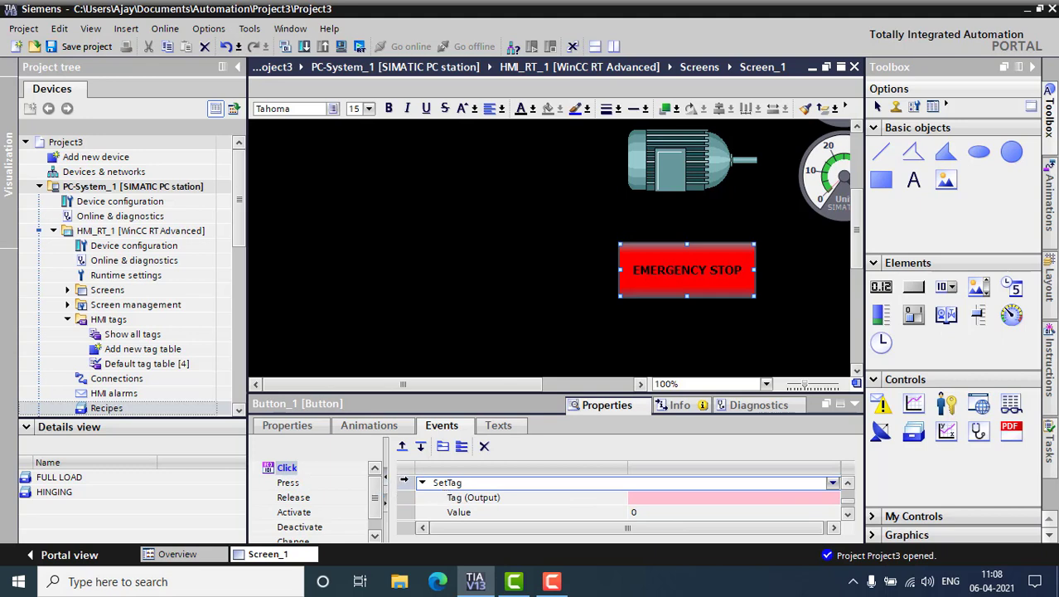
key(Delete)
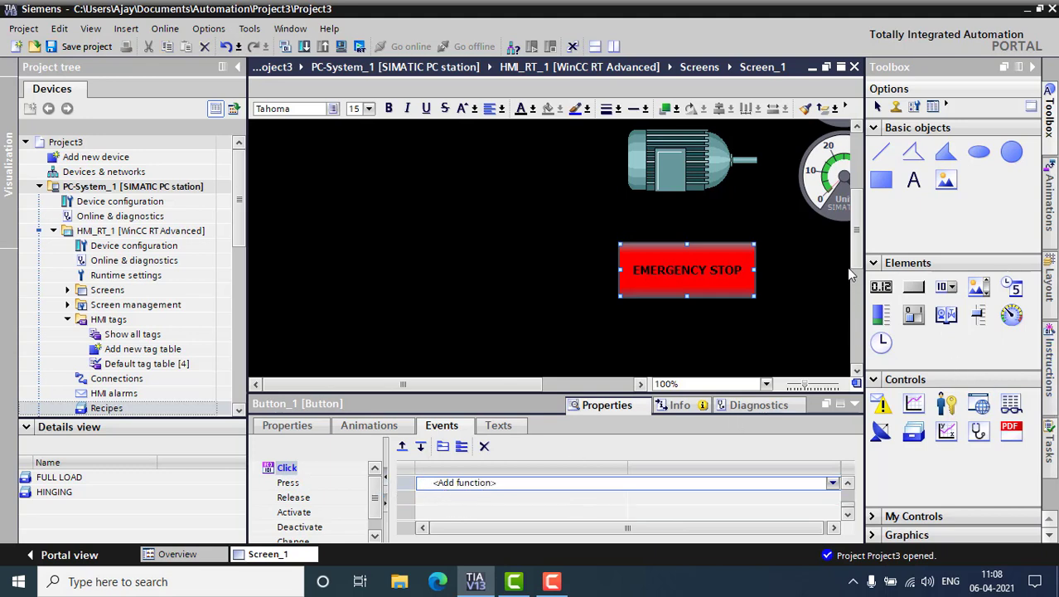
Add a Recipe view below the clock on Screen_1 and compile the HMI software
drag(860, 264, 862, 211)
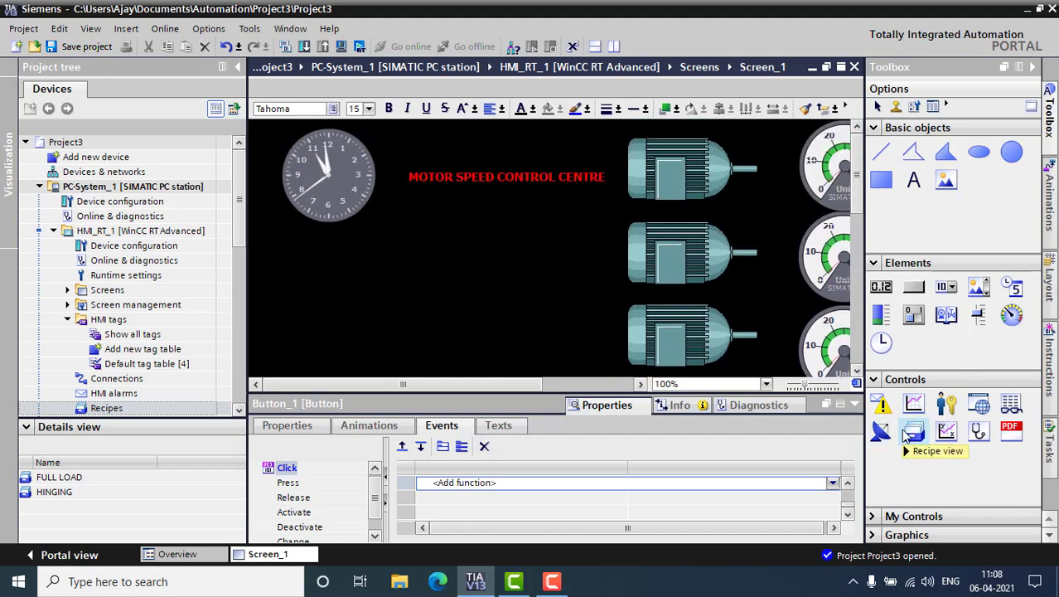
drag(912, 445, 428, 242)
scroll(670, 347, up, 3)
drag(433, 342, 428, 306)
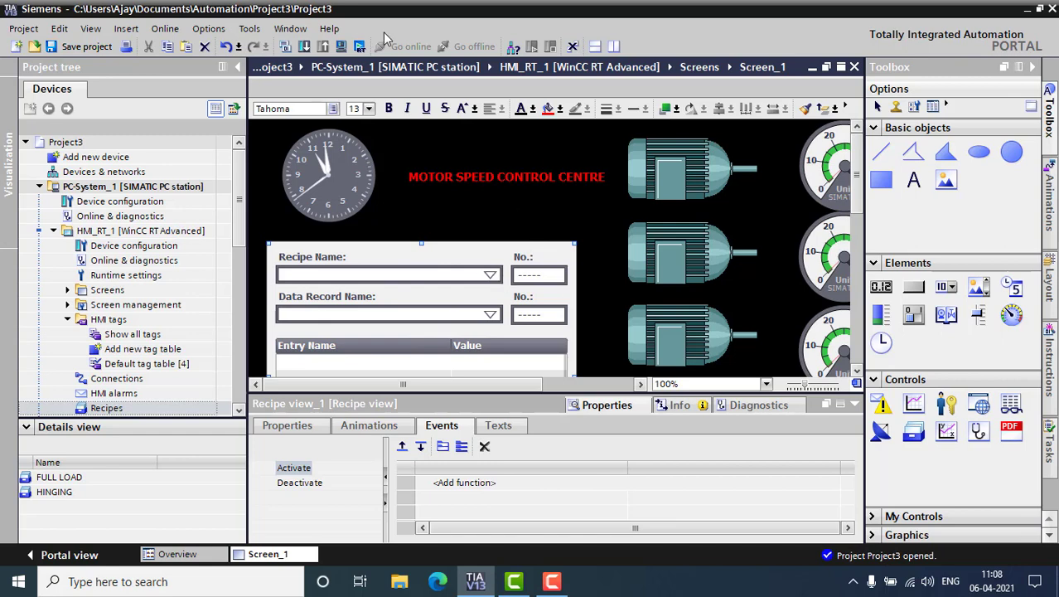
click(360, 47)
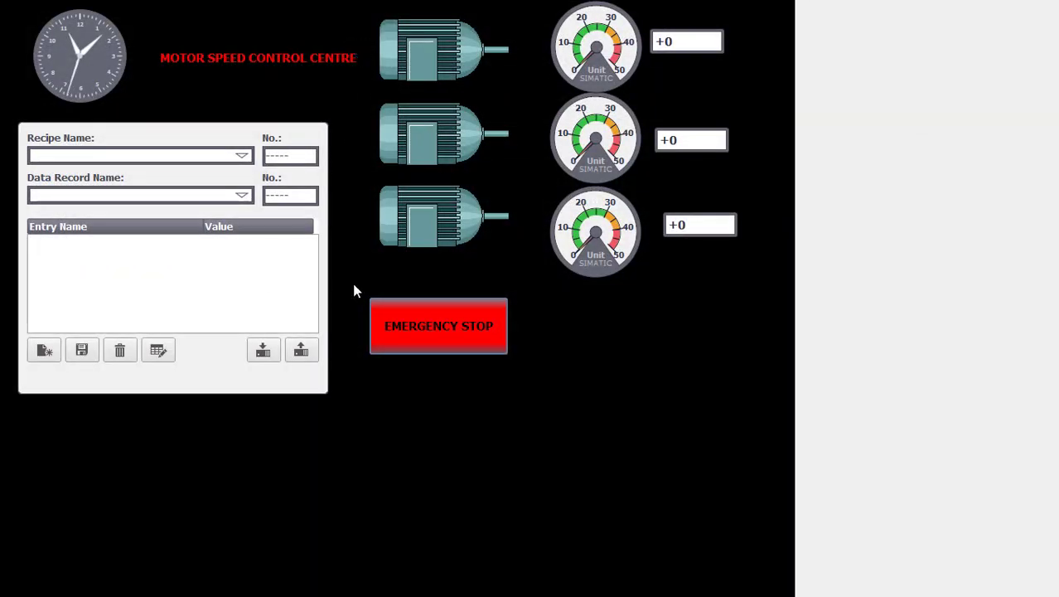
Load FULL LOAD then HINGING, trigger EMERGENCY STOP, and dismiss the licence warning
click(240, 158)
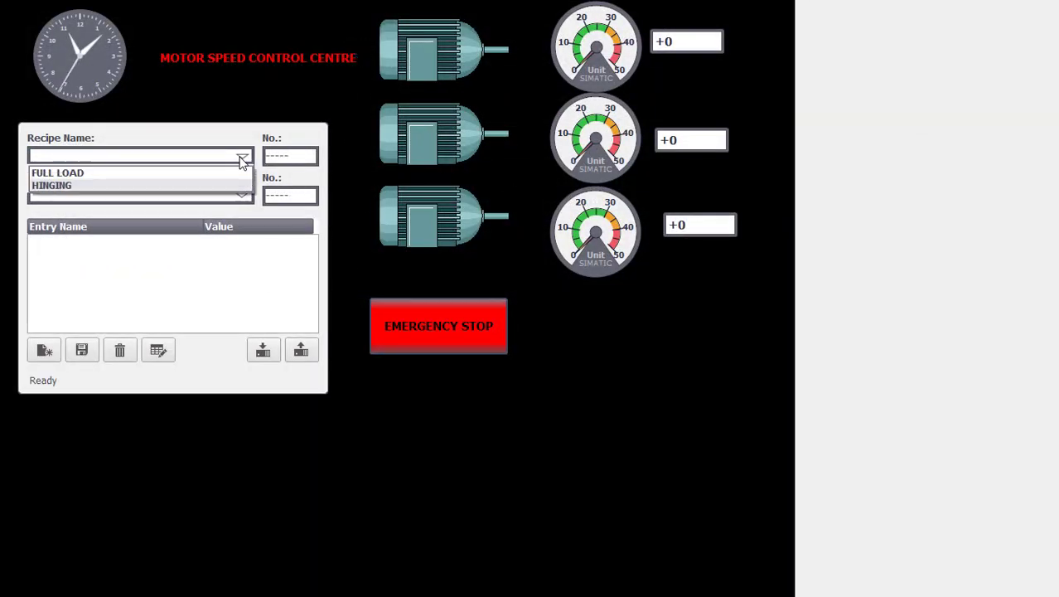
click(194, 175)
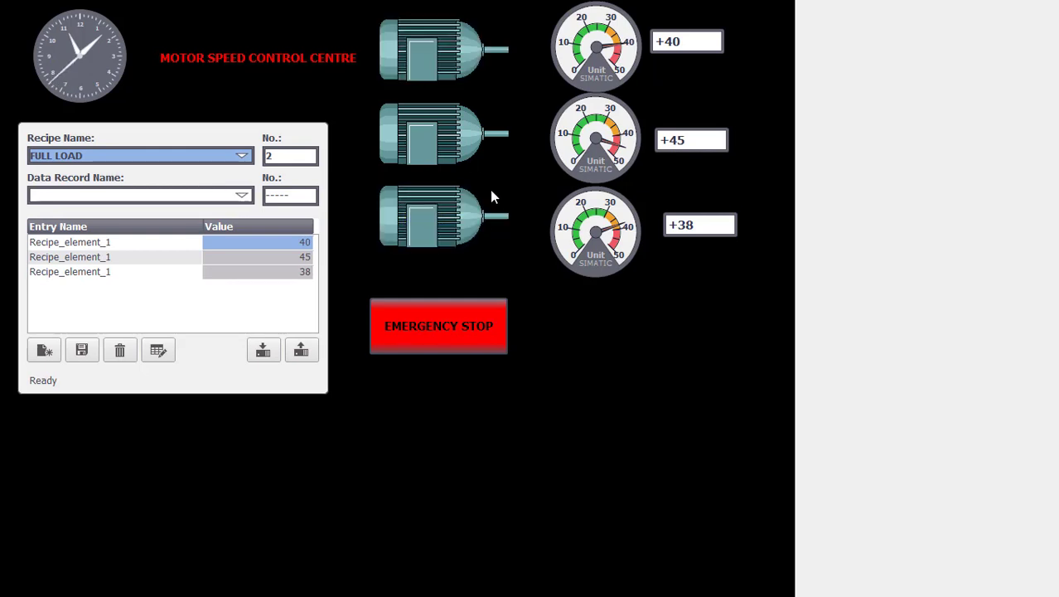
click(240, 155)
click(175, 186)
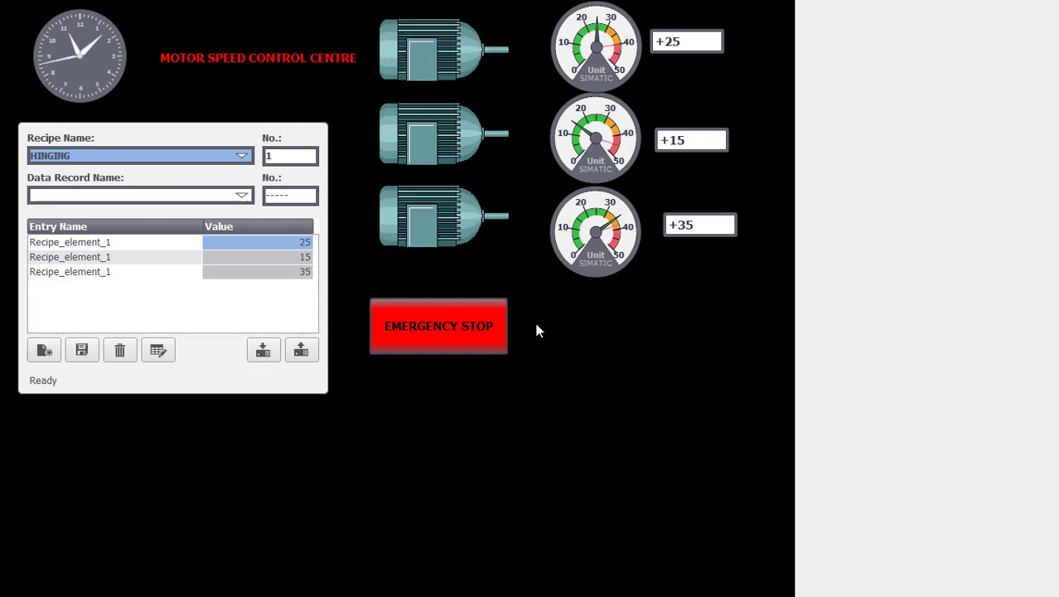
click(470, 341)
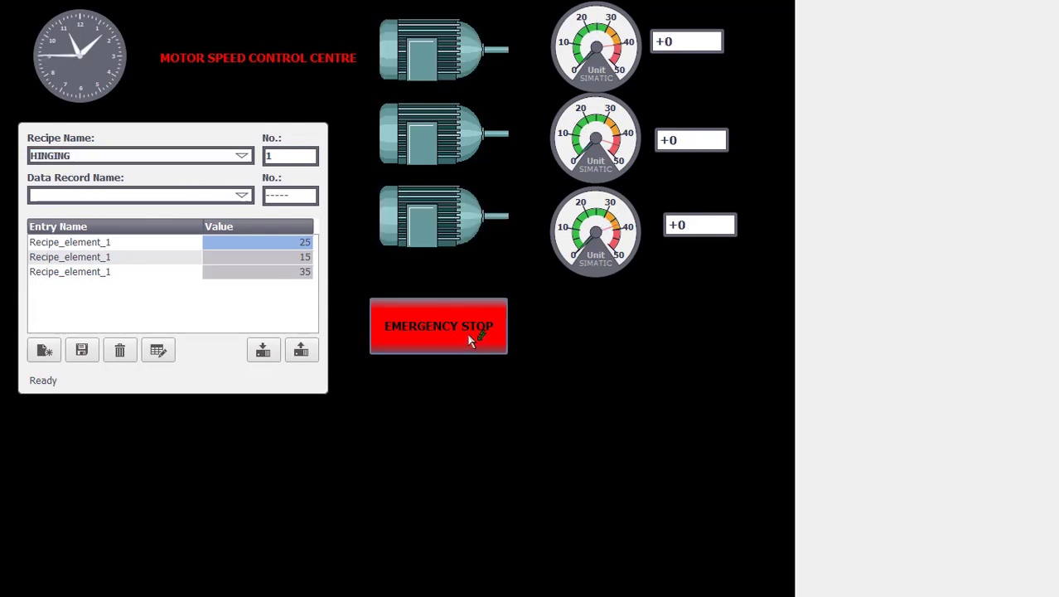
click(521, 344)
Load FULL LOAD and HINGING again, then EMERGENCY STOP all three speeds to 0
click(242, 156)
click(209, 170)
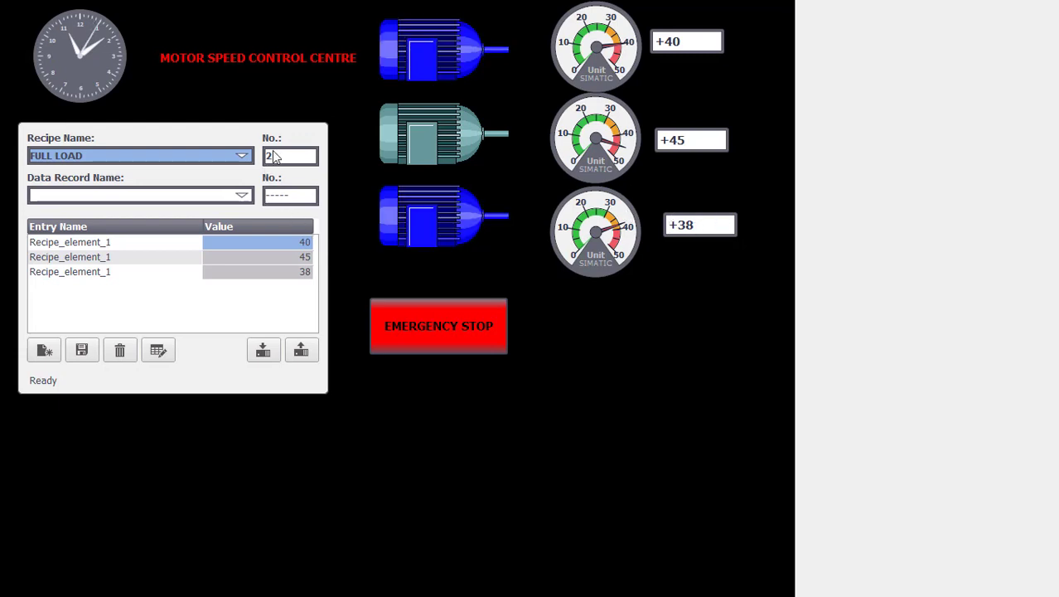
click(242, 156)
click(218, 184)
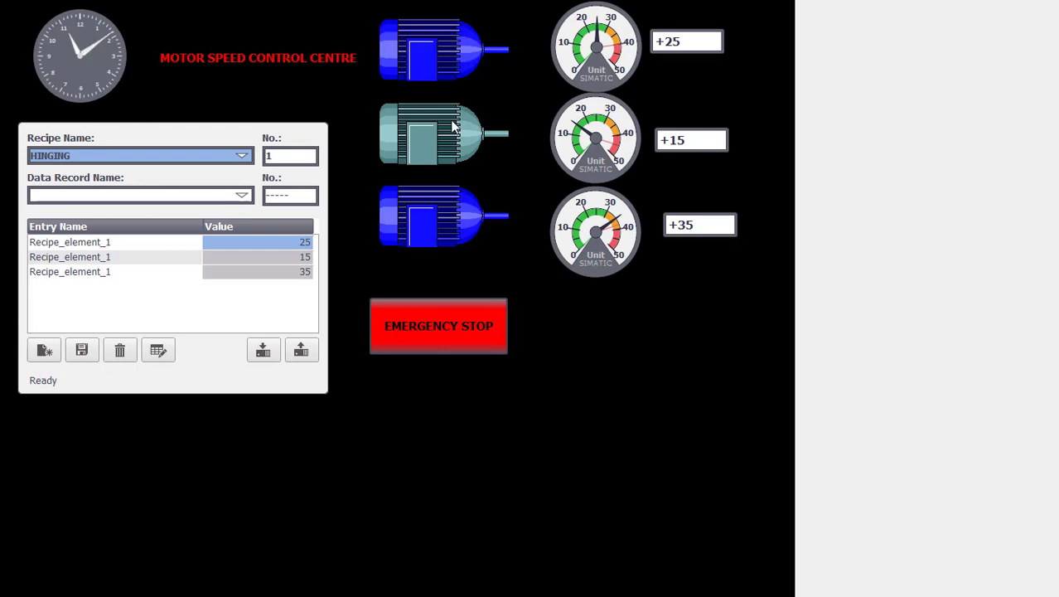
click(460, 346)
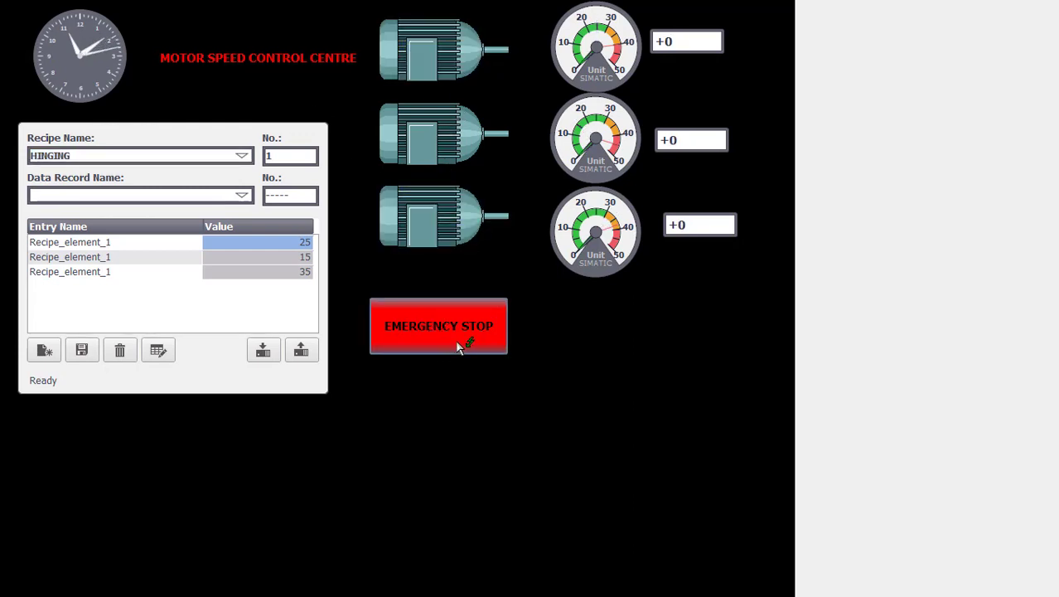